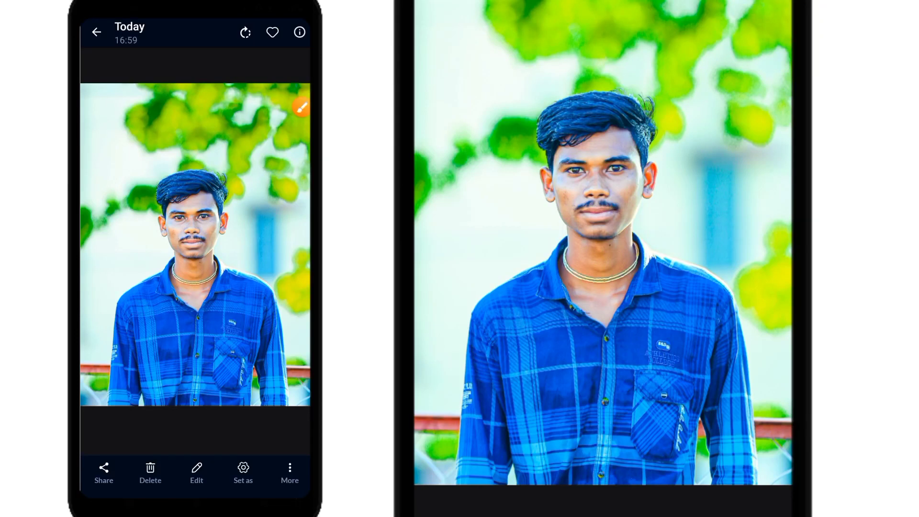
# Open Share on the plaid-shirt portrait in Gallery and expand the full app list
pyautogui.click(301, 107)
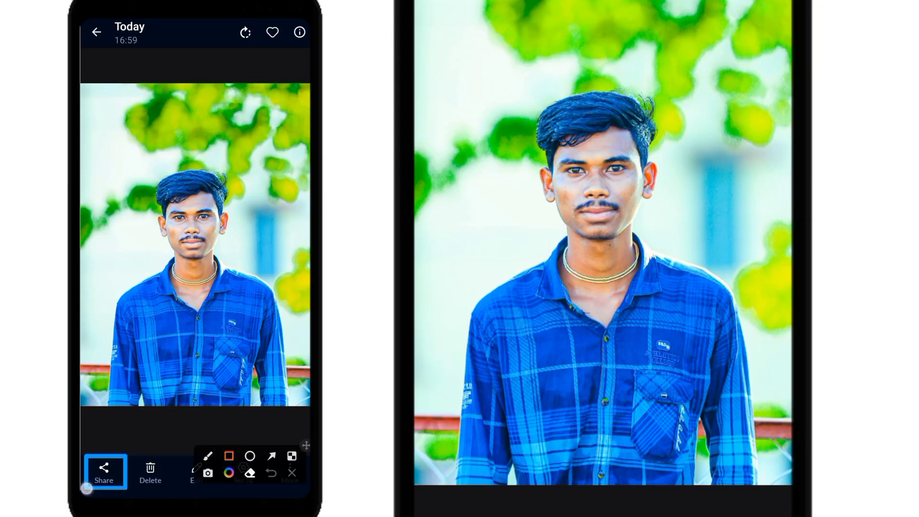
pyautogui.click(292, 473)
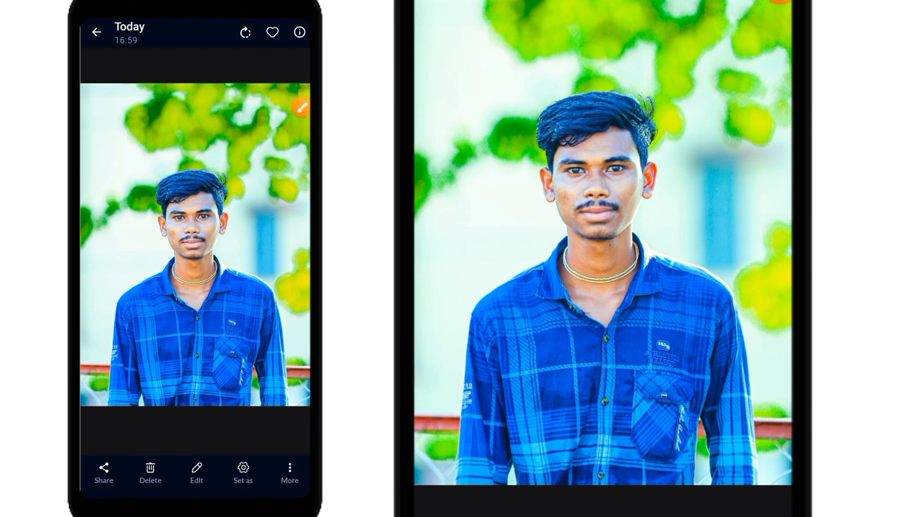
pyautogui.click(104, 473)
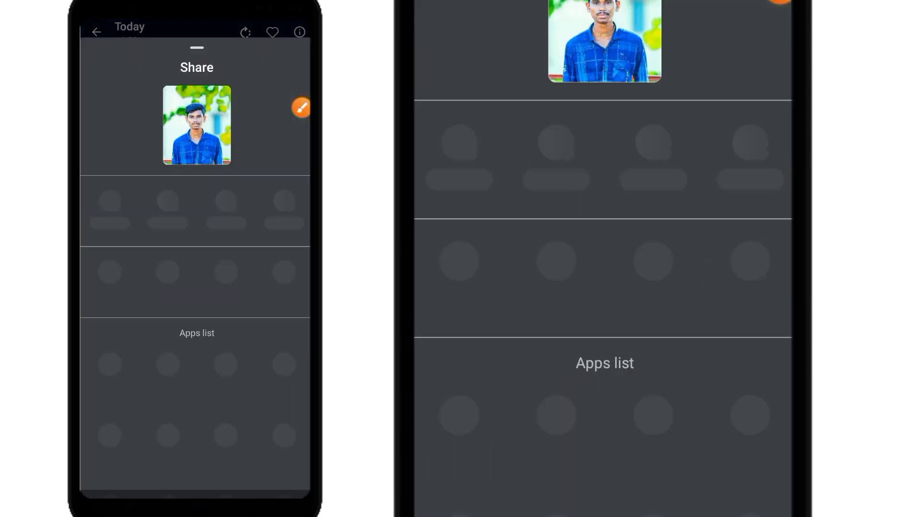
pyautogui.moveTo(284, 405); pyautogui.dragTo(286, 242)
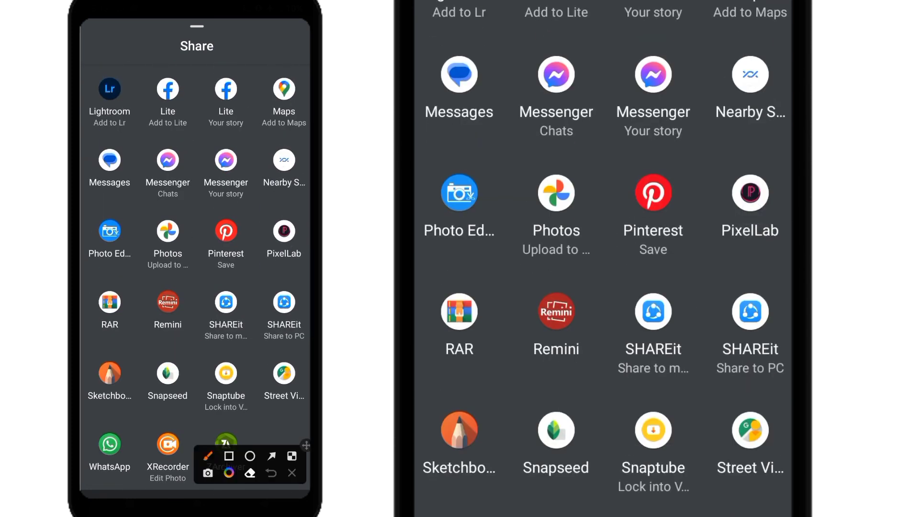
pyautogui.moveTo(517, 394); pyautogui.dragTo(419, 489)
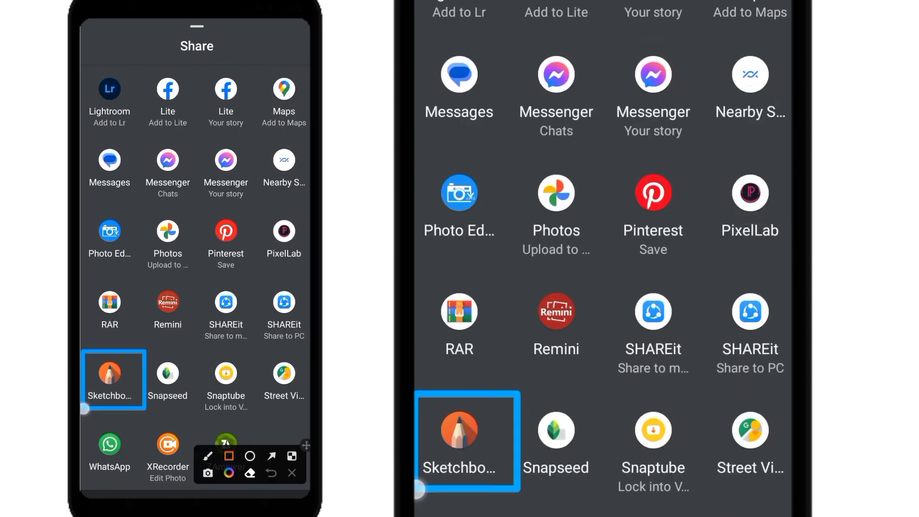
pyautogui.click(292, 473)
# Send the portrait to SketchBook and duplicate its single photo layer in the Layers panel
pyautogui.click(469, 433)
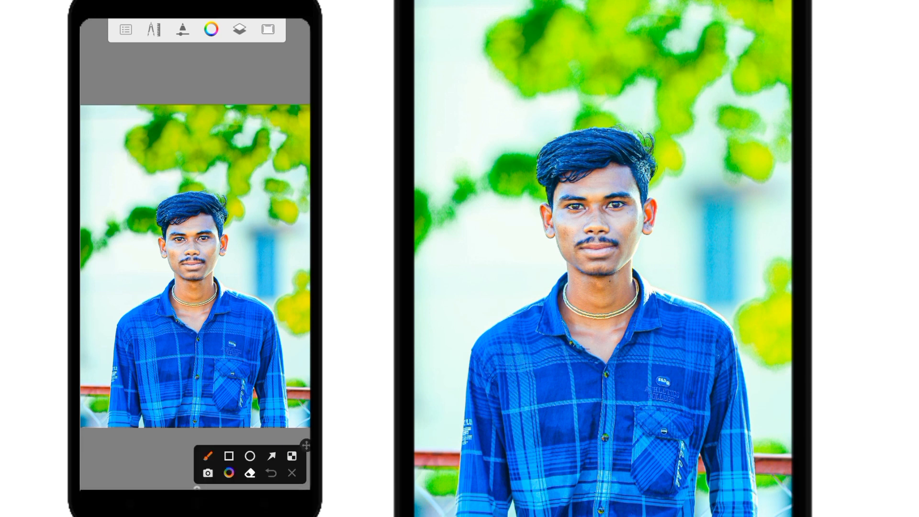
pyautogui.moveTo(231, 150); pyautogui.dragTo(235, 34)
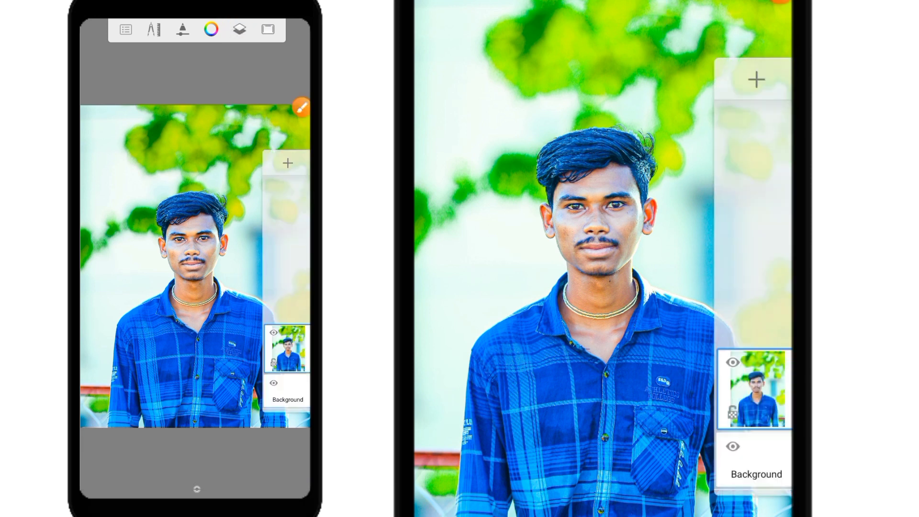
pyautogui.moveTo(295, 237); pyautogui.dragTo(291, 343)
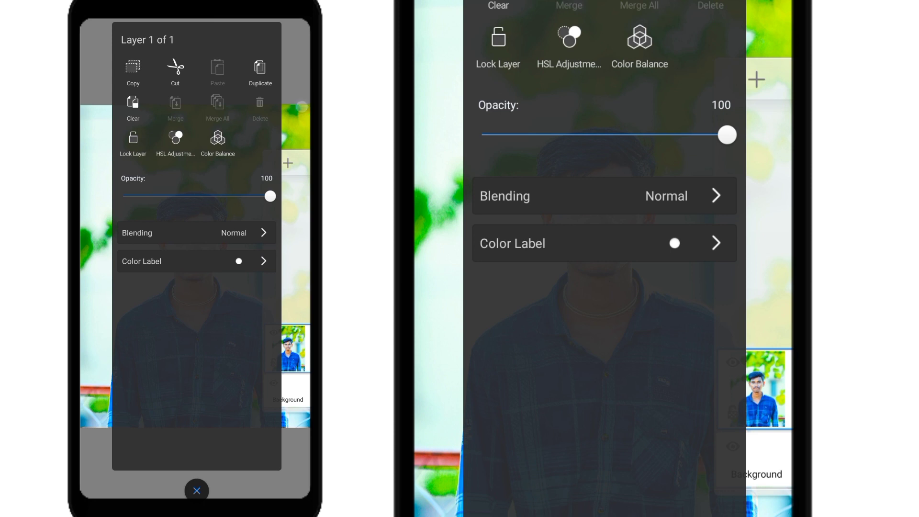
pyautogui.moveTo(244, 91); pyautogui.dragTo(285, 92)
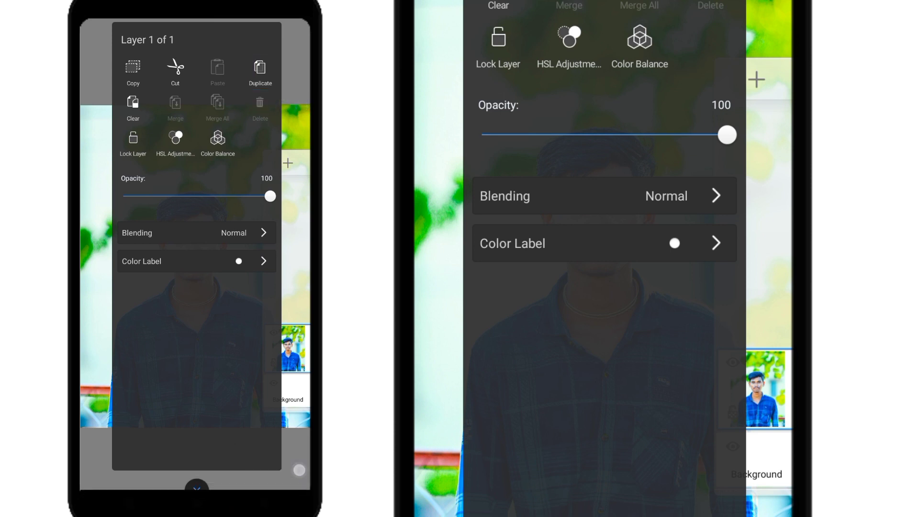
pyautogui.click(260, 72)
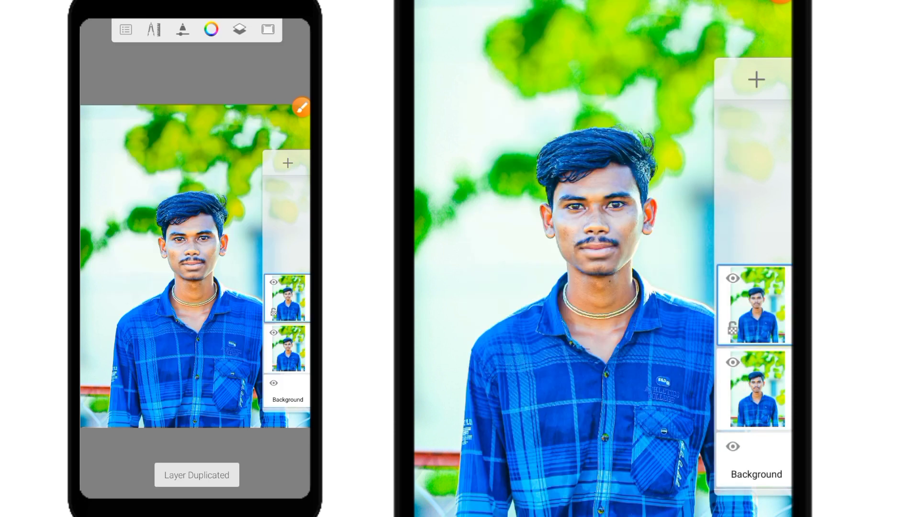
# Close the layer options and browse the brush library to the Smudge set
pyautogui.click(247, 83)
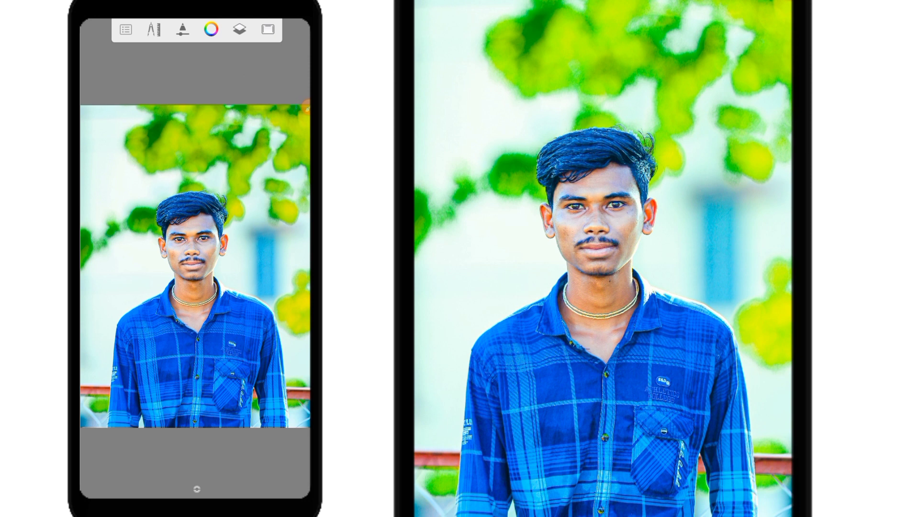
pyautogui.click(197, 489)
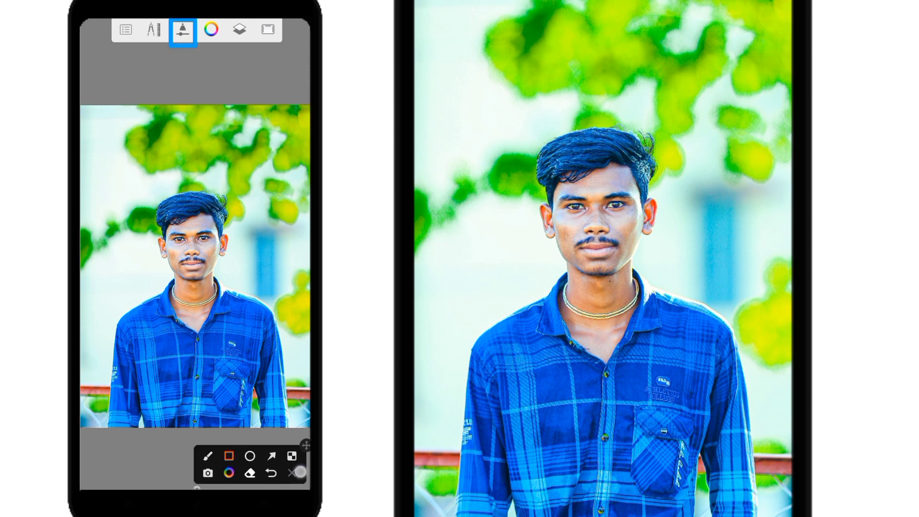
pyautogui.click(300, 472)
pyautogui.click(182, 29)
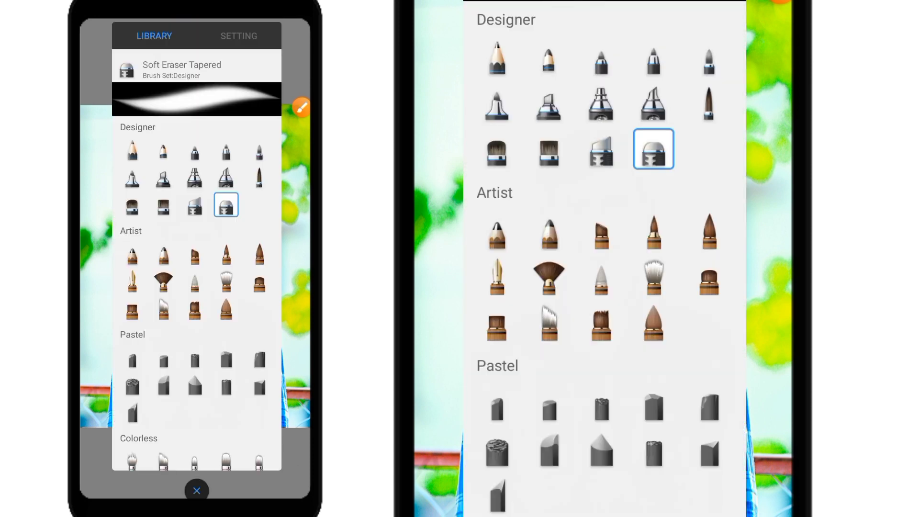
pyautogui.moveTo(242, 207); pyautogui.dragTo(242, 345)
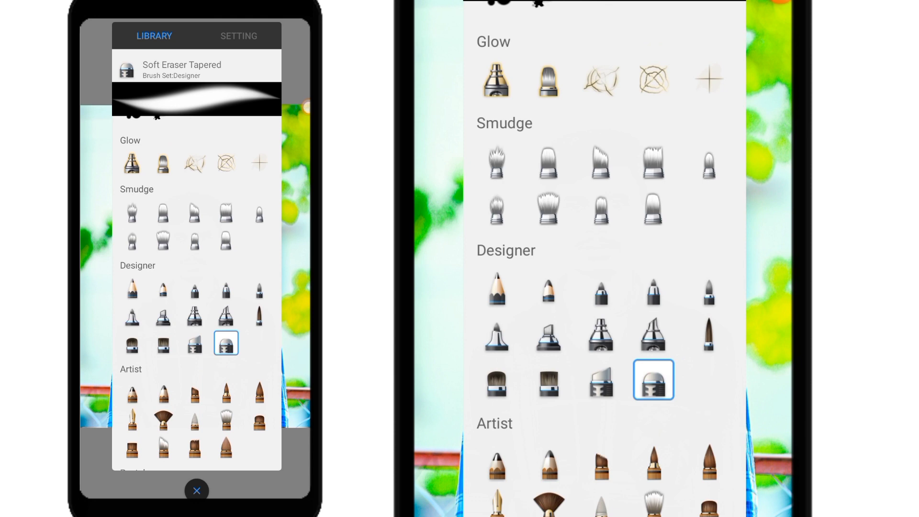
pyautogui.click(307, 108)
pyautogui.moveTo(275, 172)
pyautogui.mouseDown()
pyautogui.moveTo(250, 253)
pyautogui.moveTo(106, 254)
pyautogui.mouseUp()
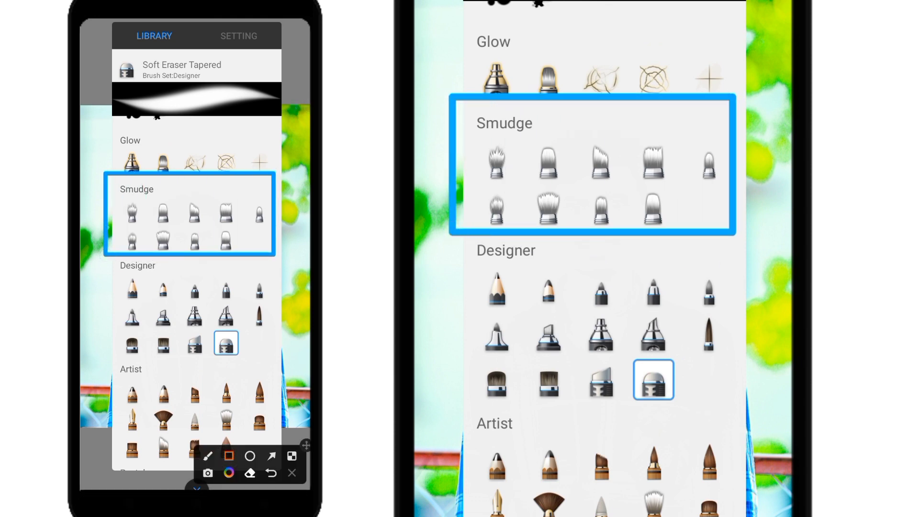
pyautogui.click(292, 473)
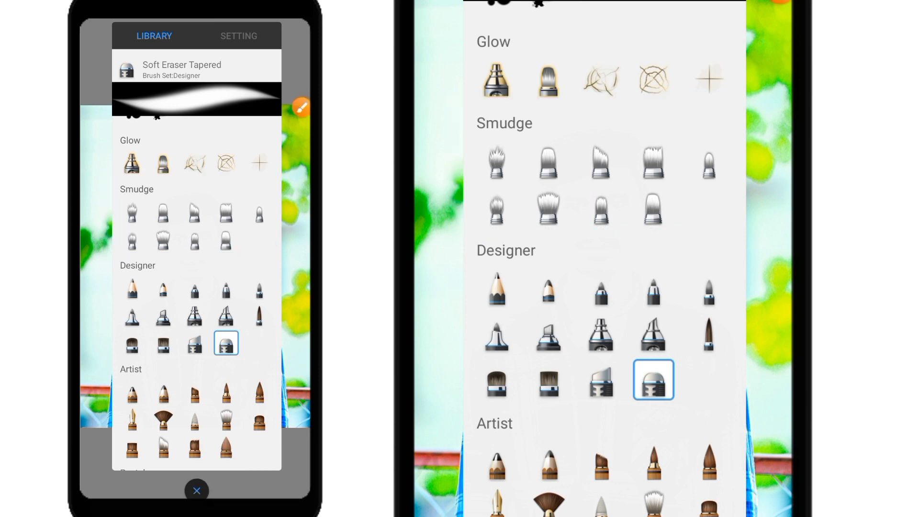
# Select the Smudge Round Bristle Brush and show its SETTING tab
pyautogui.click(300, 112)
pyautogui.moveTo(186, 222)
pyautogui.mouseDown()
pyautogui.moveTo(172, 256)
pyautogui.moveTo(145, 258)
pyautogui.mouseUp()
pyautogui.click(291, 473)
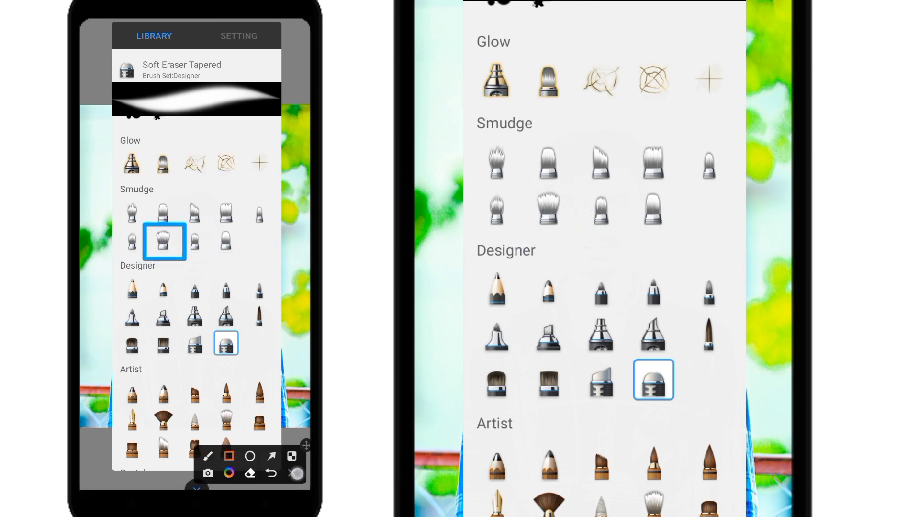
pyautogui.click(163, 239)
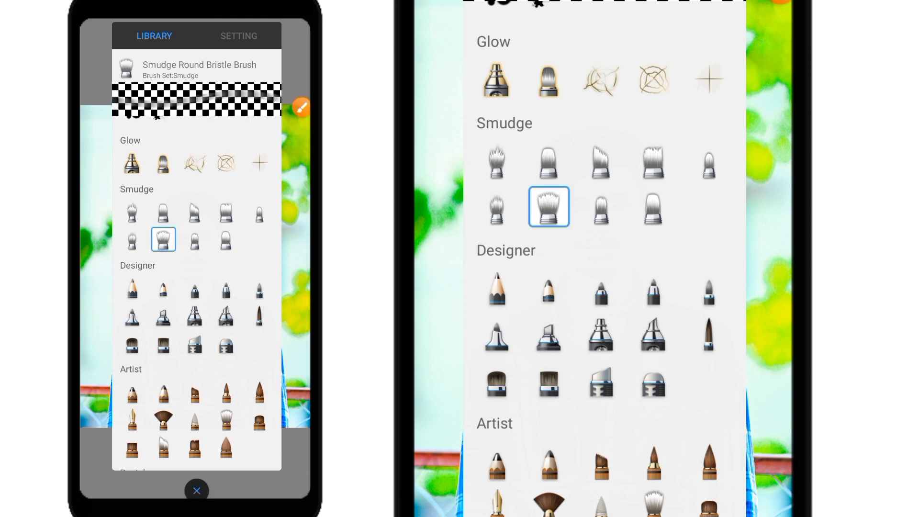
pyautogui.click(301, 108)
pyautogui.moveTo(199, 179); pyautogui.dragTo(248, 36)
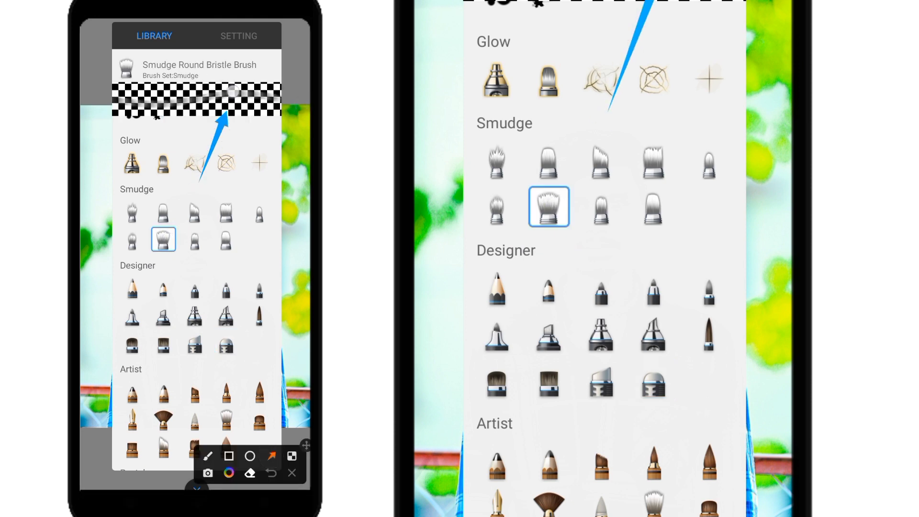
pyautogui.click(291, 473)
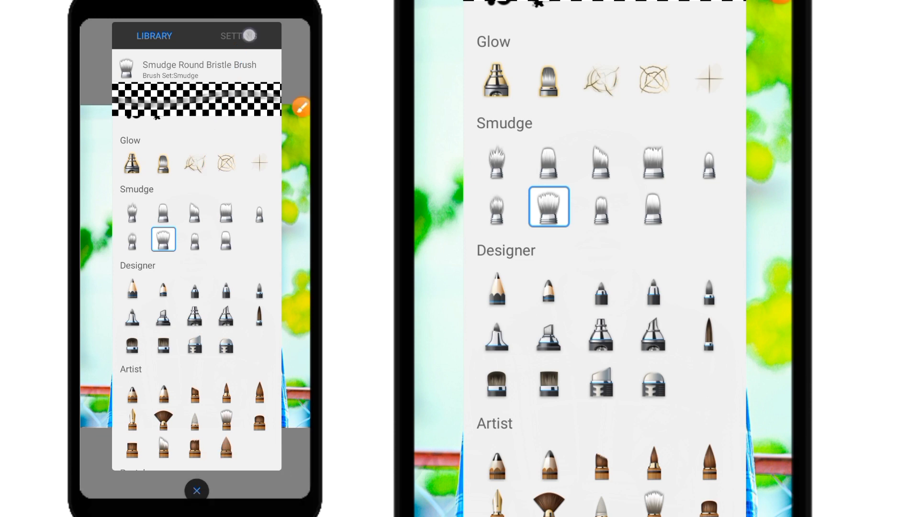
pyautogui.click(239, 36)
# Set the smudge brush to strength 40%, flow 6% and size 20.3, then close the panel
pyautogui.click(301, 107)
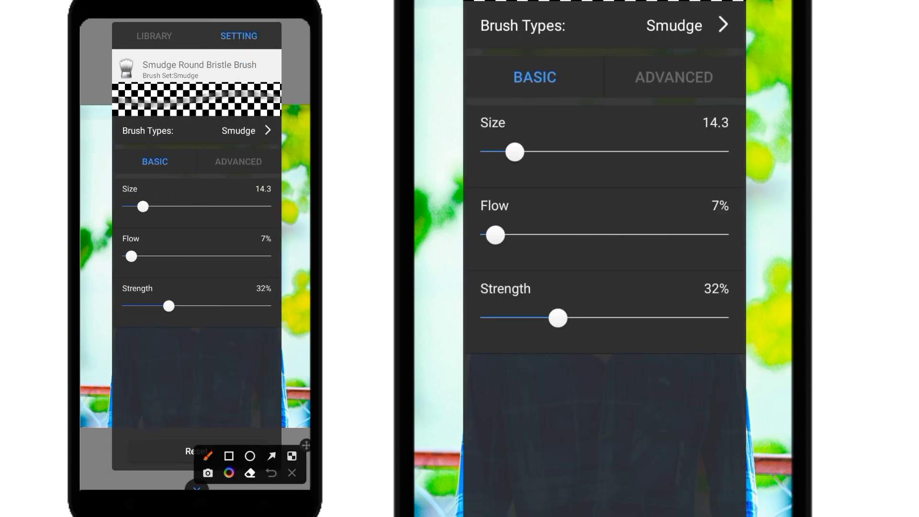
pyautogui.click(291, 473)
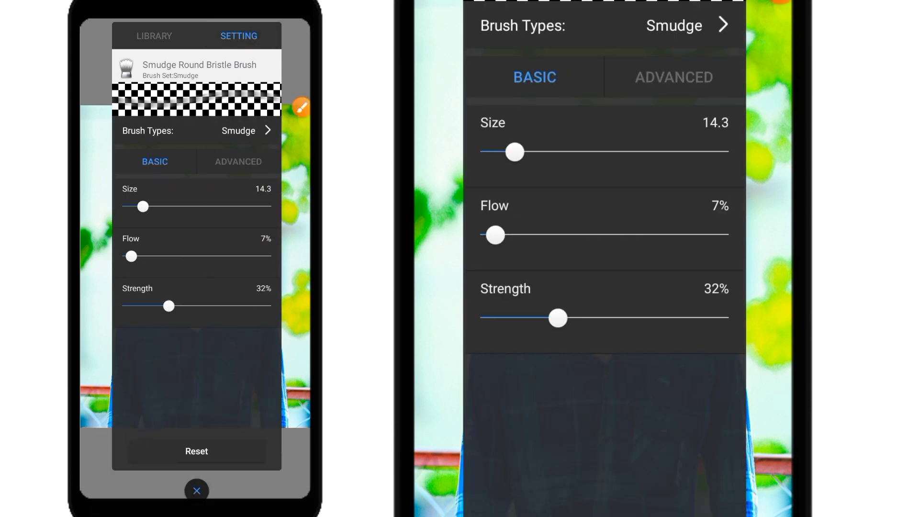
pyautogui.moveTo(557, 343); pyautogui.dragTo(583, 343)
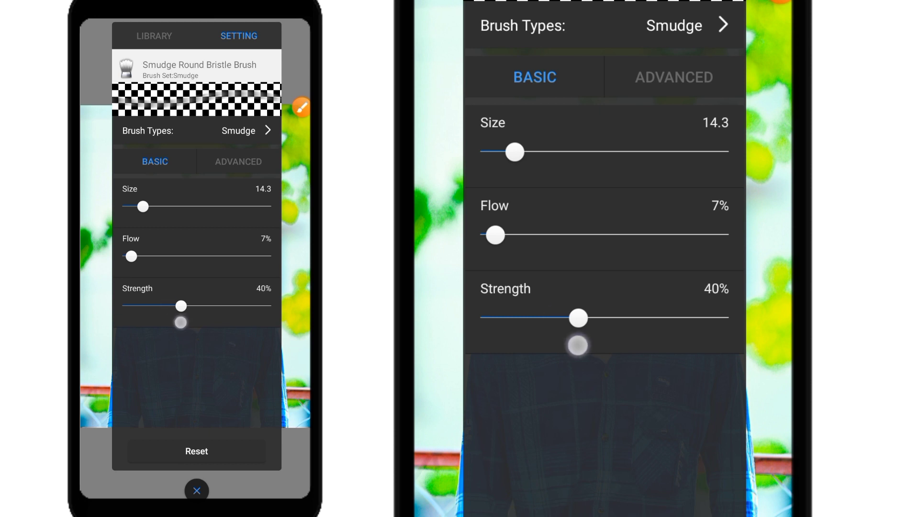
pyautogui.moveTo(503, 238); pyautogui.dragTo(493, 279)
pyautogui.moveTo(537, 155); pyautogui.dragTo(530, 188)
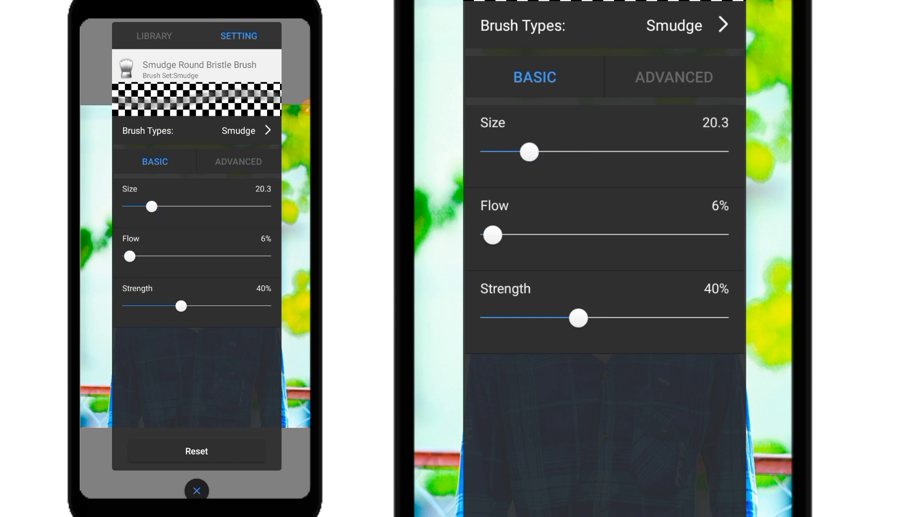
pyautogui.click(301, 107)
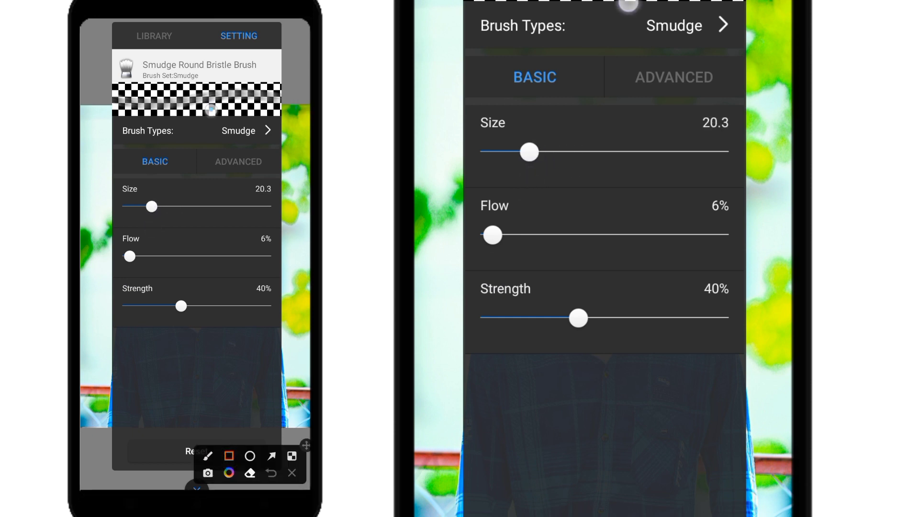
pyautogui.moveTo(628, 4); pyautogui.dragTo(752, 354)
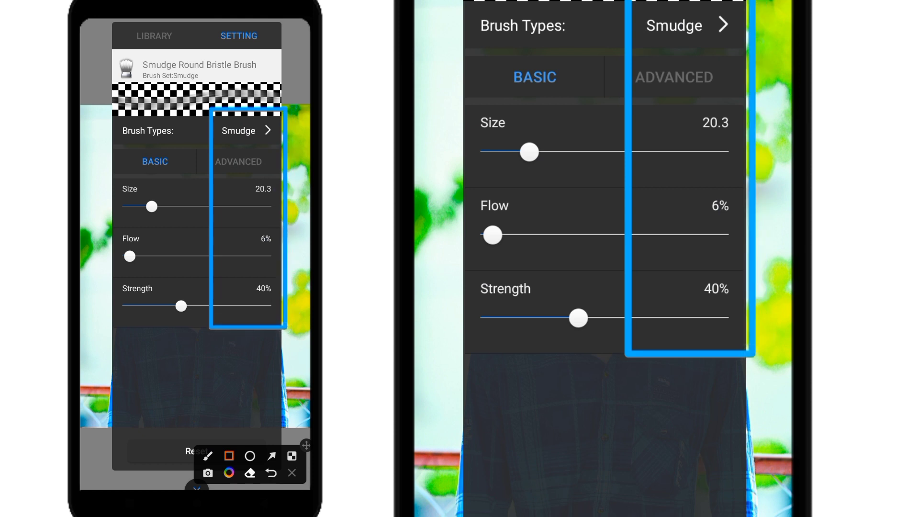
pyautogui.click(291, 473)
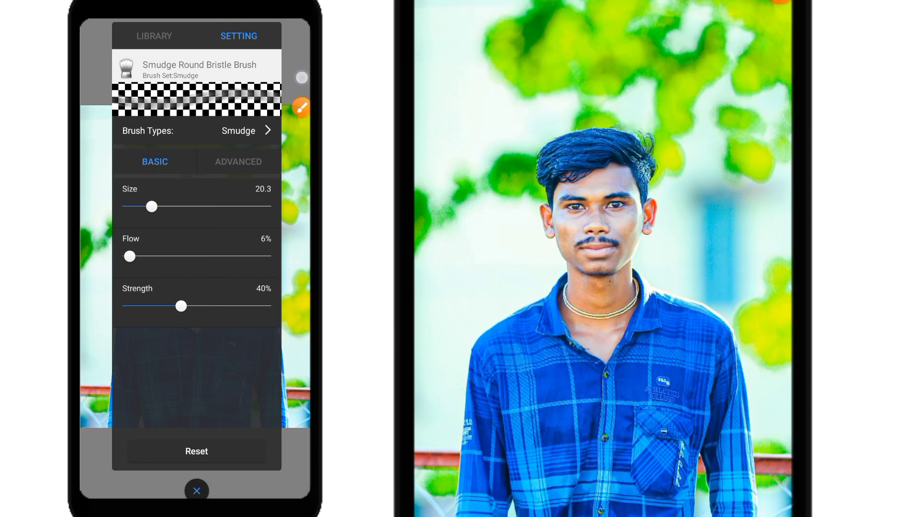
pyautogui.click(197, 489)
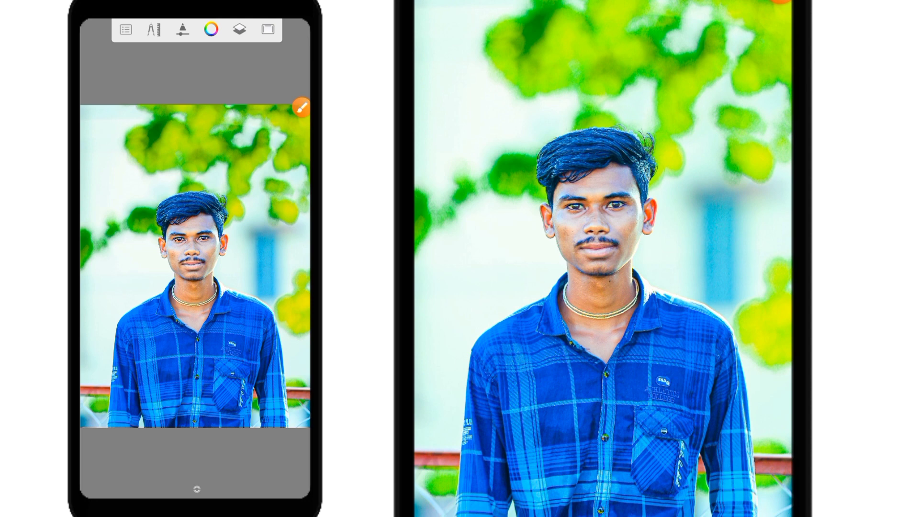
# Zoom in on the forehead and smudge its rough skin smooth
pyautogui.scroll(2, 191, 240)
pyautogui.scroll(5, 192, 240)
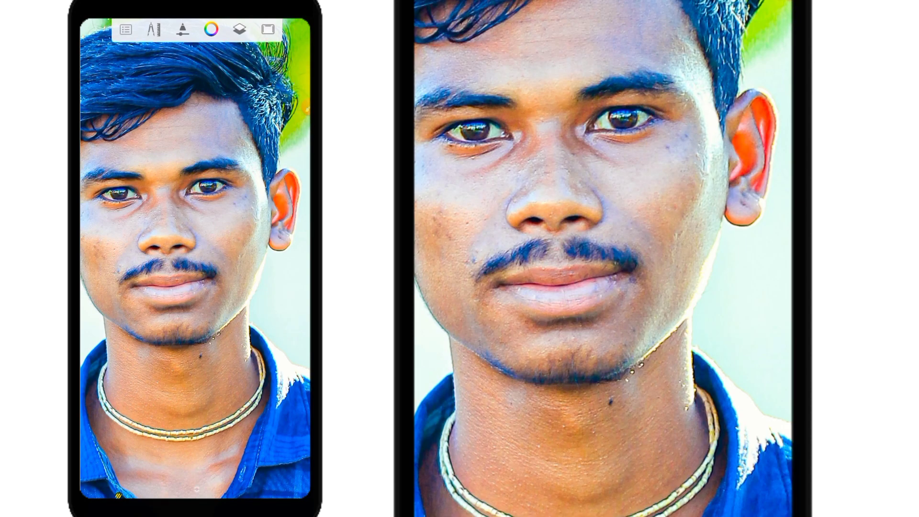
pyautogui.moveTo(236, 290); pyautogui.dragTo(162, 340)
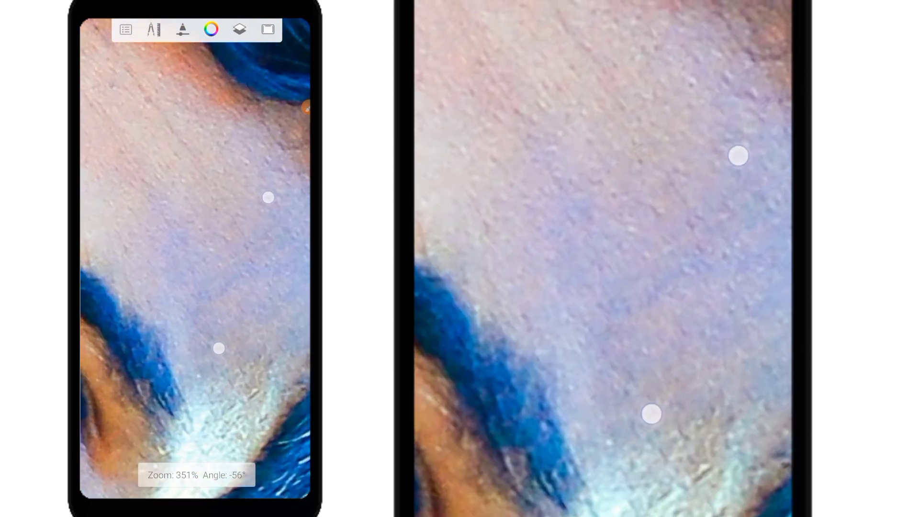
pyautogui.moveTo(162, 340); pyautogui.dragTo(218, 347)
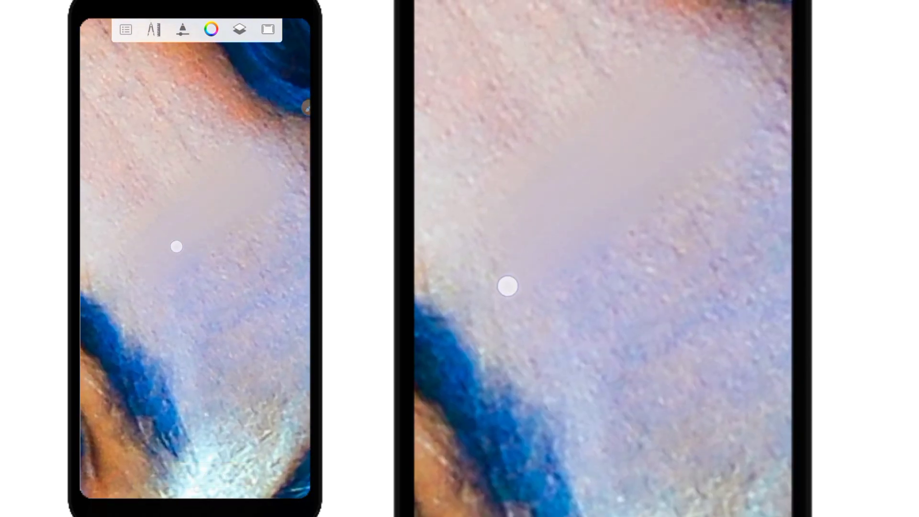
pyautogui.moveTo(274, 265); pyautogui.dragTo(225, 201)
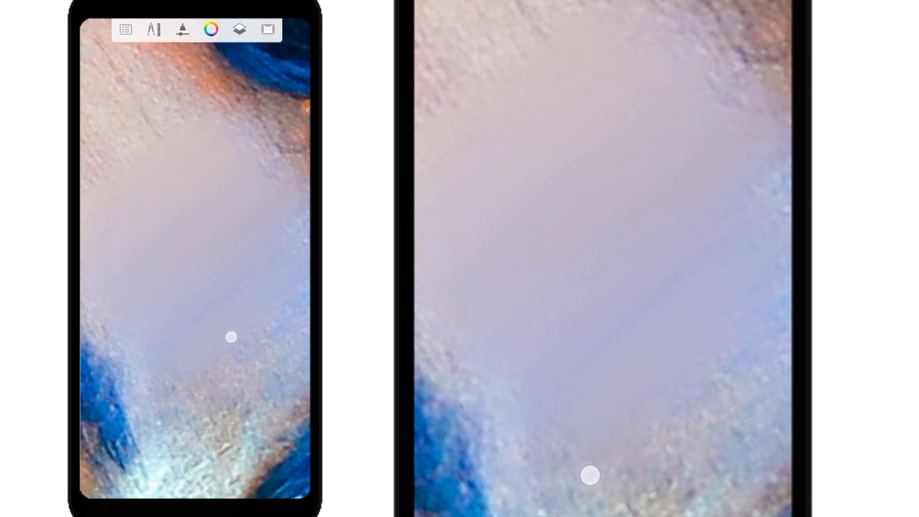
pyautogui.moveTo(230, 337); pyautogui.dragTo(263, 244)
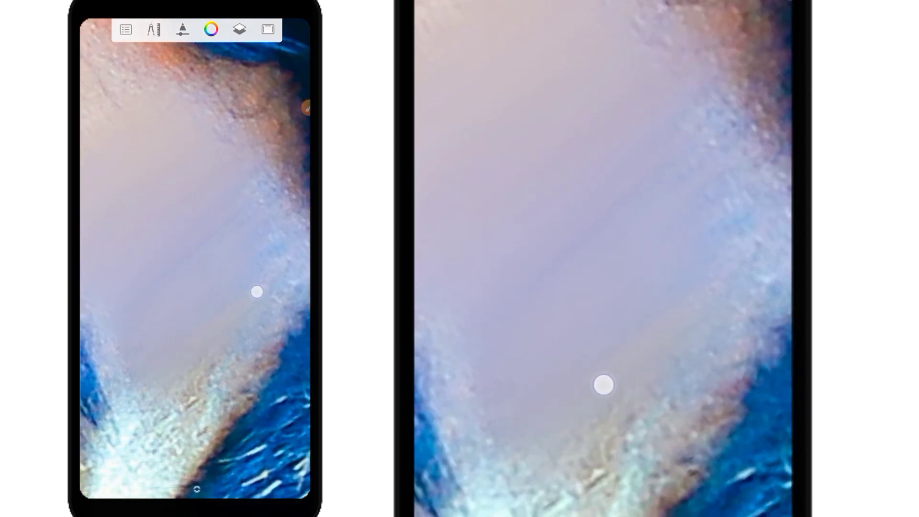
pyautogui.moveTo(257, 292)
pyautogui.mouseDown()
pyautogui.moveTo(212, 312)
pyautogui.moveTo(222, 205)
pyautogui.moveTo(259, 218)
pyautogui.mouseUp()
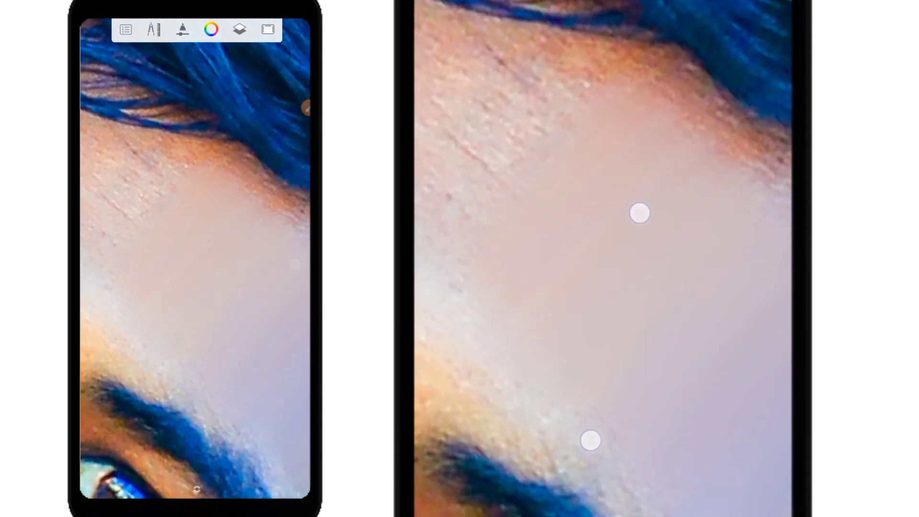
pyautogui.moveTo(279, 248); pyautogui.dragTo(113, 314)
pyautogui.moveTo(197, 373)
pyautogui.mouseDown()
pyautogui.moveTo(292, 380)
pyautogui.moveTo(246, 301)
pyautogui.mouseUp()
pyautogui.moveTo(203, 245); pyautogui.dragTo(211, 208)
# Raise the smudge brush size to 28.3 and move the view toward the cheek and nose
pyautogui.moveTo(101, 272)
pyautogui.mouseDown()
pyautogui.moveTo(240, 220)
pyautogui.moveTo(238, 196)
pyautogui.moveTo(224, 203)
pyautogui.mouseUp()
pyautogui.moveTo(280, 221)
pyautogui.mouseDown()
pyautogui.moveTo(181, 304)
pyautogui.moveTo(152, 392)
pyautogui.mouseUp()
pyautogui.moveTo(144, 323)
pyautogui.mouseDown()
pyautogui.moveTo(239, 225)
pyautogui.moveTo(249, 191)
pyautogui.moveTo(174, 449)
pyautogui.mouseUp()
pyautogui.click(180, 45)
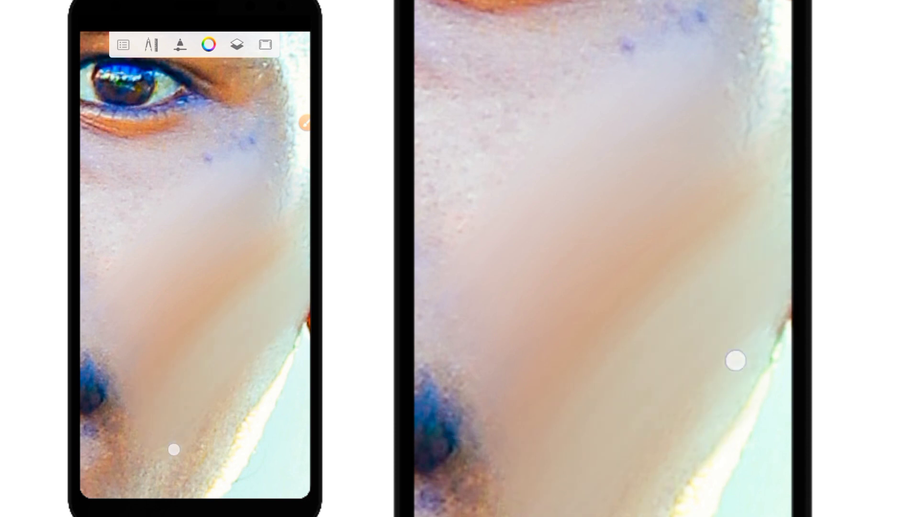
pyautogui.moveTo(262, 246); pyautogui.dragTo(273, 240)
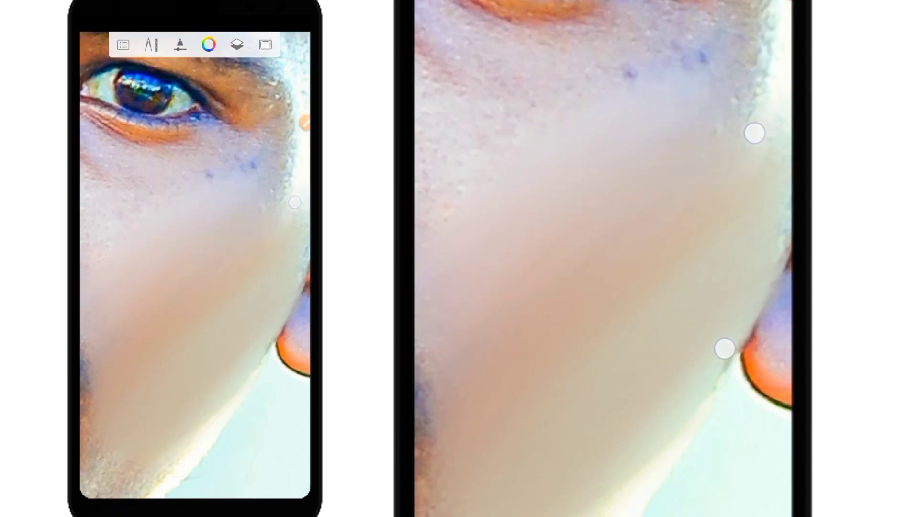
pyautogui.moveTo(295, 202); pyautogui.dragTo(103, 300)
# Check the smudge brush settings and soften the bright white edge along the jawline
pyautogui.click(180, 44)
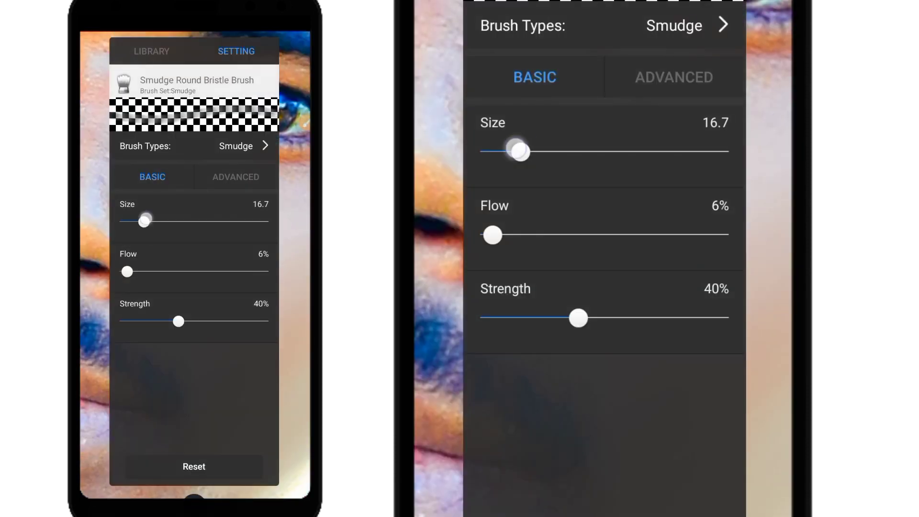
pyautogui.click(205, 287)
pyautogui.moveTo(160, 312)
pyautogui.mouseDown()
pyautogui.moveTo(201, 398)
pyautogui.moveTo(243, 282)
pyautogui.moveTo(238, 316)
pyautogui.moveTo(153, 283)
pyautogui.moveTo(152, 240)
pyautogui.mouseUp()
pyautogui.click(180, 45)
pyautogui.click(198, 305)
pyautogui.moveTo(198, 304)
pyautogui.mouseDown()
pyautogui.moveTo(134, 257)
pyautogui.moveTo(131, 218)
pyautogui.moveTo(190, 243)
pyautogui.moveTo(193, 220)
pyautogui.moveTo(180, 298)
pyautogui.mouseUp()
pyautogui.moveTo(214, 199)
pyautogui.mouseDown()
pyautogui.moveTo(235, 260)
pyautogui.moveTo(228, 230)
pyautogui.moveTo(273, 205)
pyautogui.mouseUp()
pyautogui.moveTo(218, 385)
pyautogui.mouseDown()
pyautogui.moveTo(201, 345)
pyautogui.moveTo(248, 287)
pyautogui.moveTo(140, 360)
pyautogui.mouseUp()
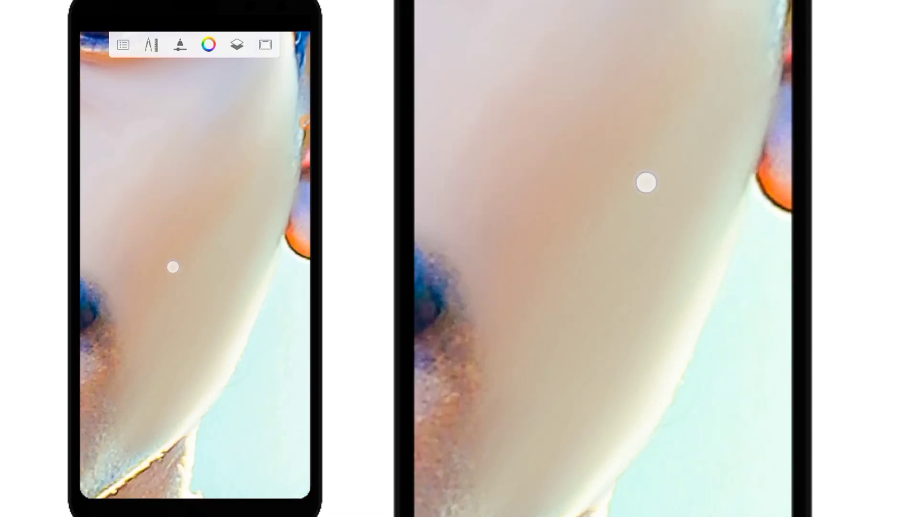
# Raise the brush size to 30.5 and blend the cheek beside the nose and near the ear
pyautogui.moveTo(173, 266); pyautogui.dragTo(169, 293)
pyautogui.moveTo(147, 227)
pyautogui.mouseDown()
pyautogui.moveTo(138, 294)
pyautogui.moveTo(162, 275)
pyautogui.moveTo(177, 216)
pyautogui.moveTo(191, 287)
pyautogui.moveTo(214, 188)
pyautogui.moveTo(239, 176)
pyautogui.moveTo(193, 124)
pyautogui.moveTo(211, 178)
pyautogui.moveTo(228, 133)
pyautogui.moveTo(197, 156)
pyautogui.moveTo(169, 243)
pyautogui.moveTo(195, 344)
pyautogui.moveTo(201, 239)
pyautogui.mouseUp()
pyautogui.click(180, 44)
pyautogui.click(180, 45)
pyautogui.click(180, 44)
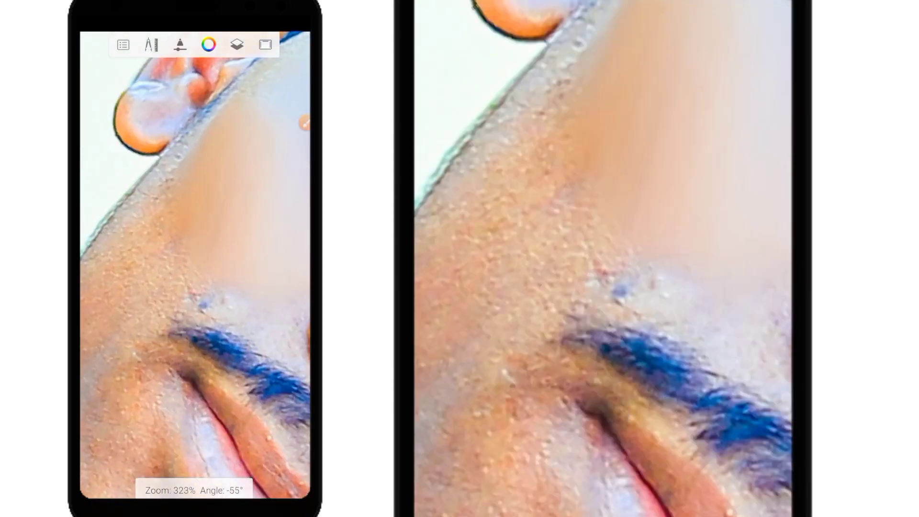
pyautogui.moveTo(197, 146); pyautogui.dragTo(189, 277)
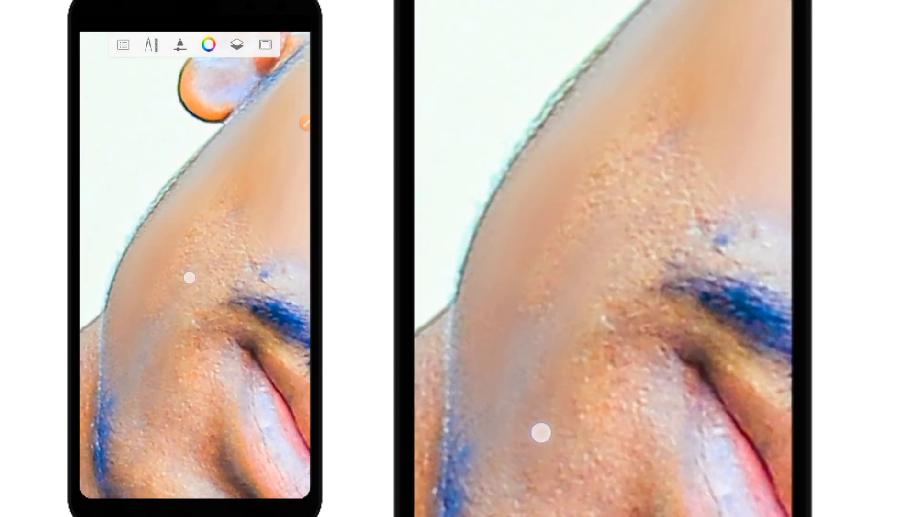
pyautogui.click(180, 45)
pyautogui.click(172, 262)
pyautogui.moveTo(127, 369)
pyautogui.mouseDown()
pyautogui.moveTo(232, 287)
pyautogui.moveTo(152, 290)
pyautogui.mouseUp()
pyautogui.moveTo(137, 252); pyautogui.dragTo(195, 254)
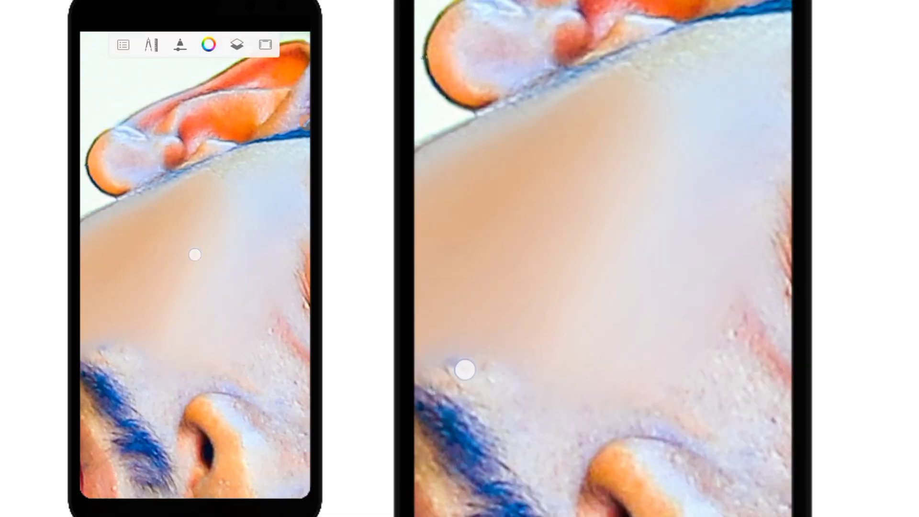
pyautogui.moveTo(226, 326); pyautogui.dragTo(232, 317)
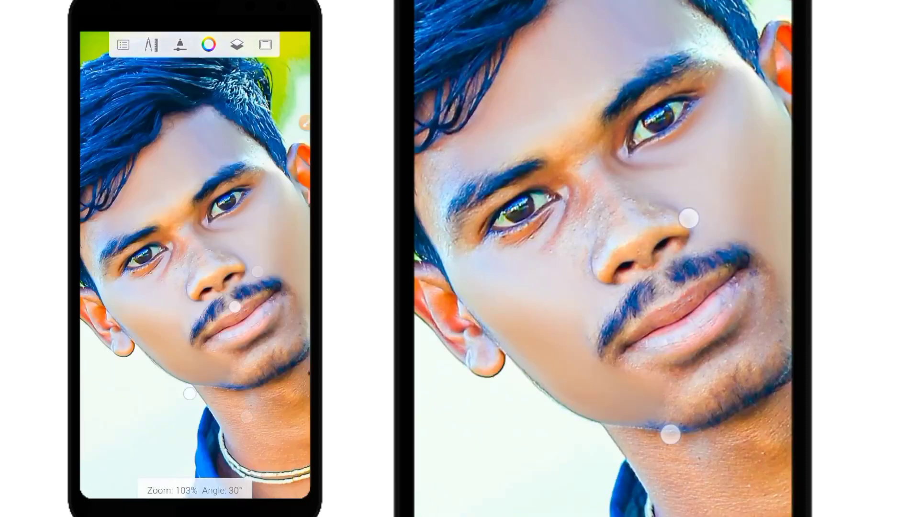
# Zoom in close and smudge the skin under the eye smooth
pyautogui.click(180, 44)
pyautogui.moveTo(248, 218)
pyautogui.mouseDown()
pyautogui.moveTo(257, 251)
pyautogui.moveTo(207, 244)
pyautogui.moveTo(181, 301)
pyautogui.moveTo(213, 322)
pyautogui.moveTo(189, 231)
pyautogui.moveTo(275, 180)
pyautogui.moveTo(239, 240)
pyautogui.moveTo(199, 180)
pyautogui.mouseUp()
pyautogui.click(179, 45)
pyautogui.click(230, 230)
pyautogui.click(180, 44)
pyautogui.click(226, 194)
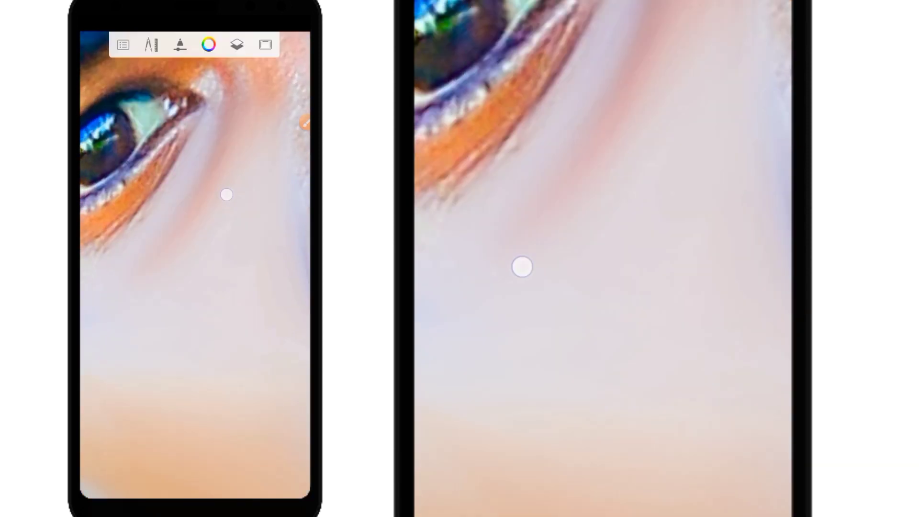
pyautogui.moveTo(100, 287); pyautogui.dragTo(176, 241)
pyautogui.moveTo(94, 319)
pyautogui.mouseDown()
pyautogui.moveTo(186, 275)
pyautogui.moveTo(116, 251)
pyautogui.moveTo(143, 216)
pyautogui.moveTo(191, 198)
pyautogui.moveTo(156, 294)
pyautogui.moveTo(214, 375)
pyautogui.mouseUp()
# Smudge the forehead skin above the eyebrow into an even tone
pyautogui.moveTo(180, 205)
pyautogui.mouseDown()
pyautogui.moveTo(217, 152)
pyautogui.moveTo(133, 325)
pyautogui.moveTo(240, 185)
pyautogui.moveTo(217, 260)
pyautogui.moveTo(152, 232)
pyautogui.moveTo(244, 181)
pyautogui.moveTo(193, 287)
pyautogui.moveTo(218, 182)
pyautogui.moveTo(191, 285)
pyautogui.moveTo(191, 326)
pyautogui.mouseUp()
pyautogui.click(180, 44)
pyautogui.moveTo(228, 130)
pyautogui.mouseDown()
pyautogui.moveTo(179, 191)
pyautogui.moveTo(213, 232)
pyautogui.moveTo(162, 207)
pyautogui.moveTo(197, 175)
pyautogui.moveTo(160, 180)
pyautogui.moveTo(170, 174)
pyautogui.moveTo(189, 322)
pyautogui.moveTo(207, 348)
pyautogui.moveTo(172, 287)
pyautogui.mouseUp()
pyautogui.moveTo(250, 135)
pyautogui.mouseDown()
pyautogui.moveTo(224, 191)
pyautogui.moveTo(207, 181)
pyautogui.mouseUp()
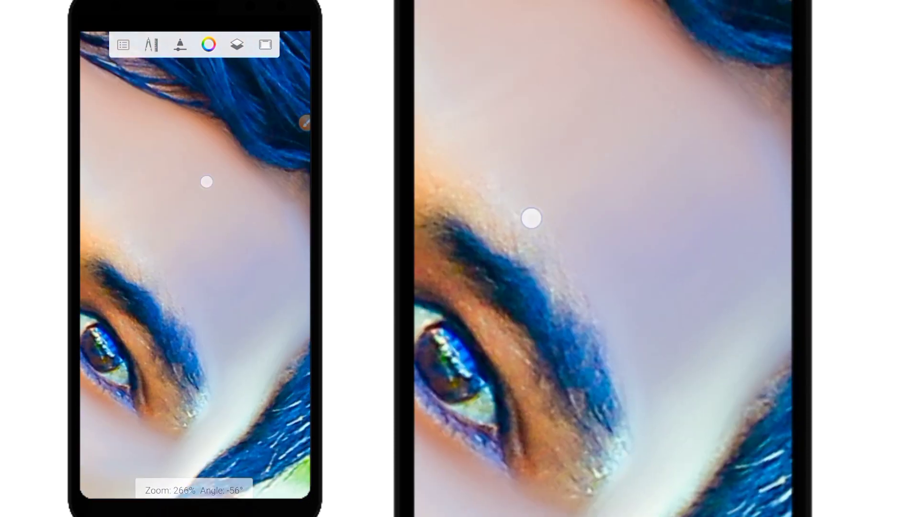
pyautogui.moveTo(274, 220)
pyautogui.mouseDown()
pyautogui.moveTo(252, 206)
pyautogui.moveTo(228, 258)
pyautogui.mouseUp()
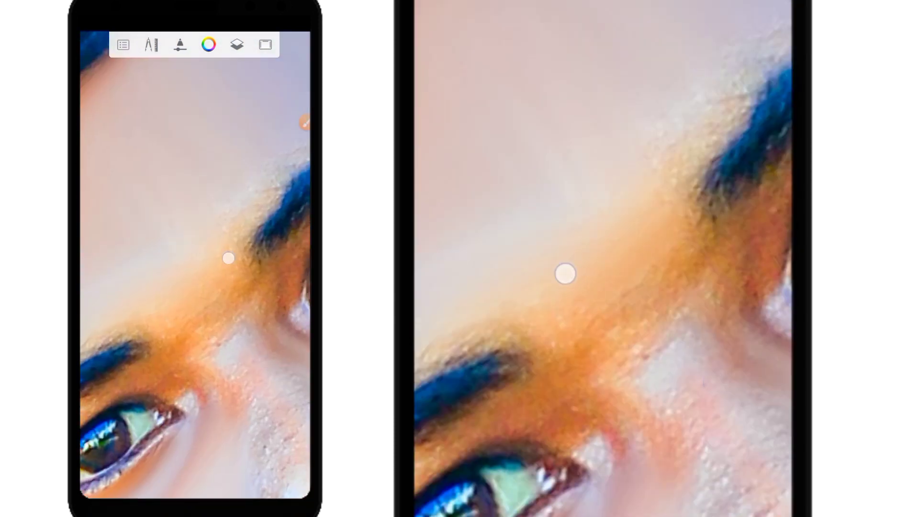
pyautogui.moveTo(167, 239); pyautogui.dragTo(216, 202)
pyautogui.moveTo(164, 319)
pyautogui.mouseDown()
pyautogui.moveTo(129, 369)
pyautogui.moveTo(283, 216)
pyautogui.moveTo(230, 230)
pyautogui.moveTo(258, 202)
pyautogui.moveTo(248, 288)
pyautogui.moveTo(175, 405)
pyautogui.mouseUp()
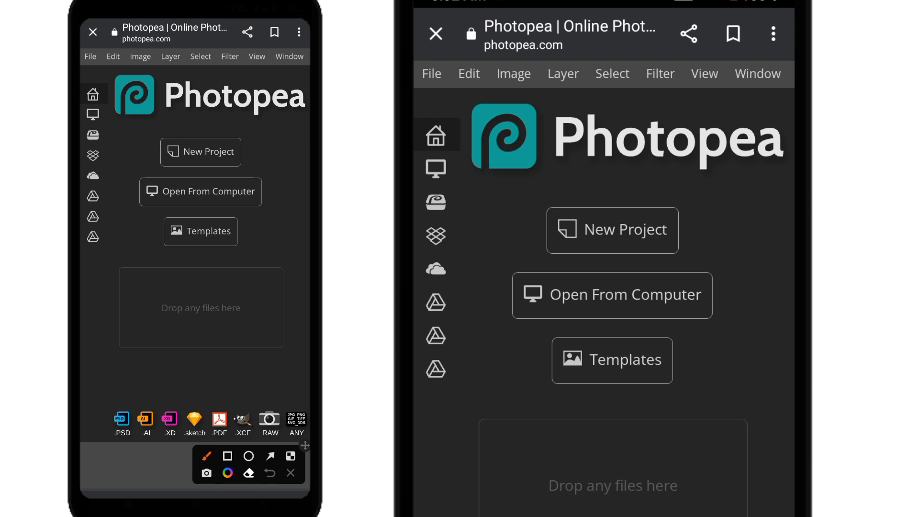
# Open portrait IMG_9540 from the phone's files in Photopea, allowing Chrome camera access
pyautogui.moveTo(742, 253); pyautogui.dragTo(488, 340)
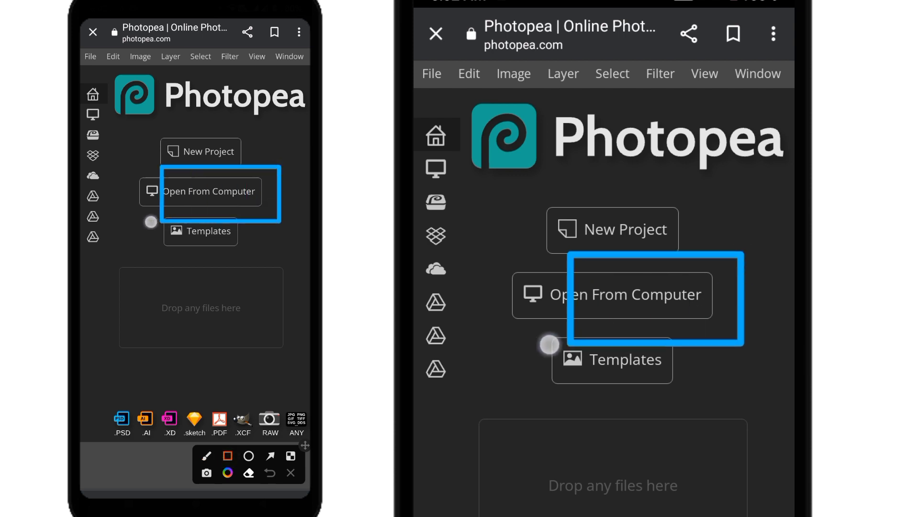
pyautogui.click(291, 473)
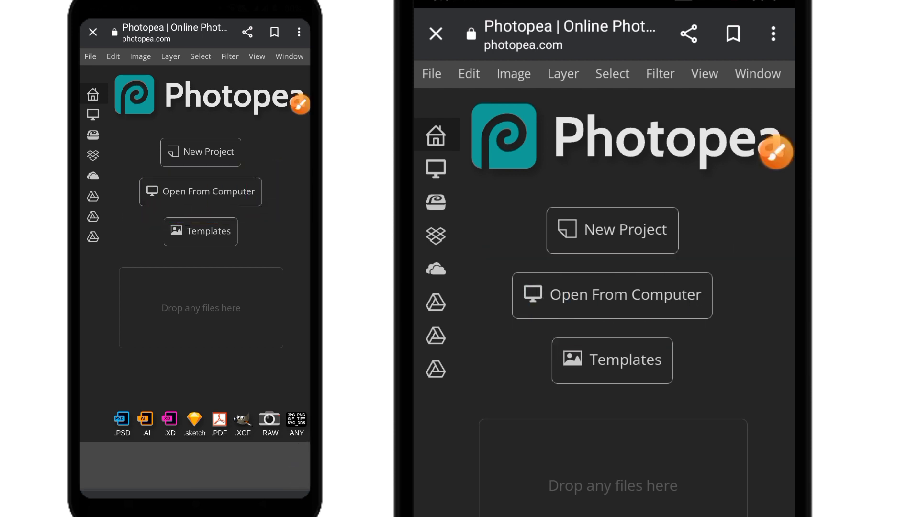
pyautogui.click(201, 191)
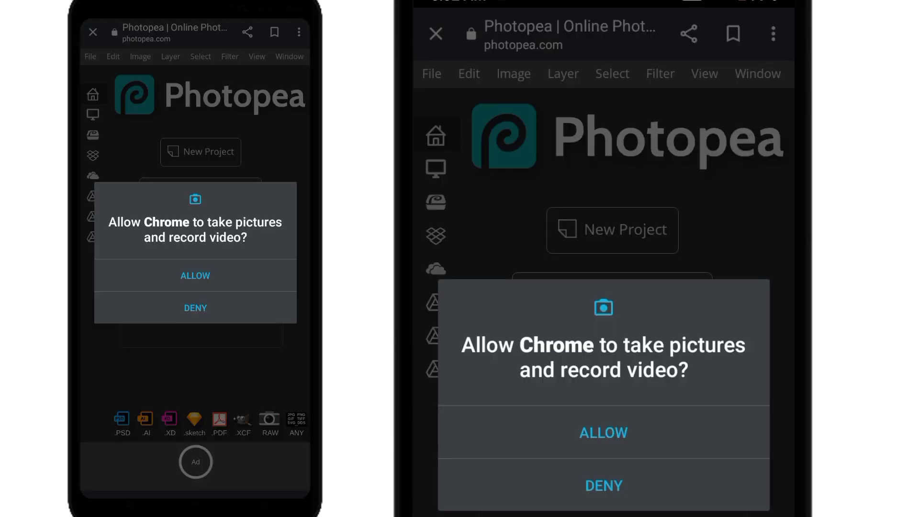
pyautogui.click(196, 275)
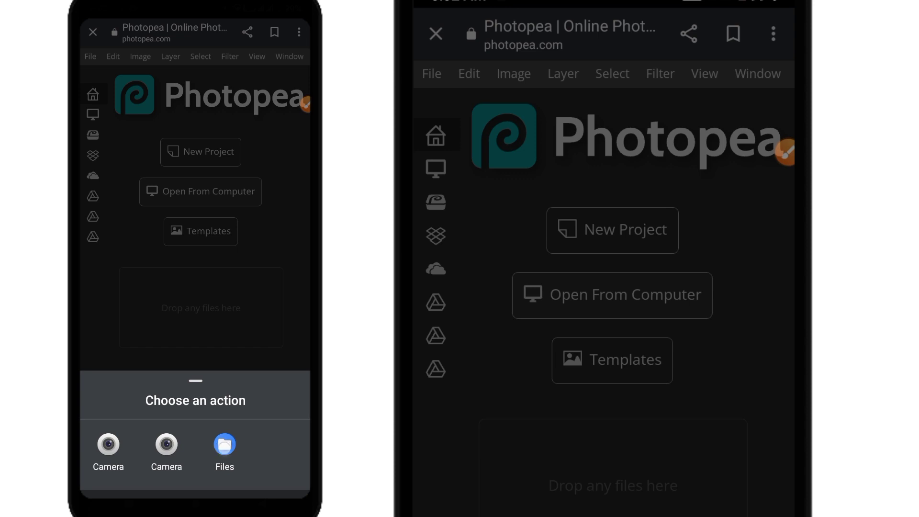
pyautogui.click(225, 450)
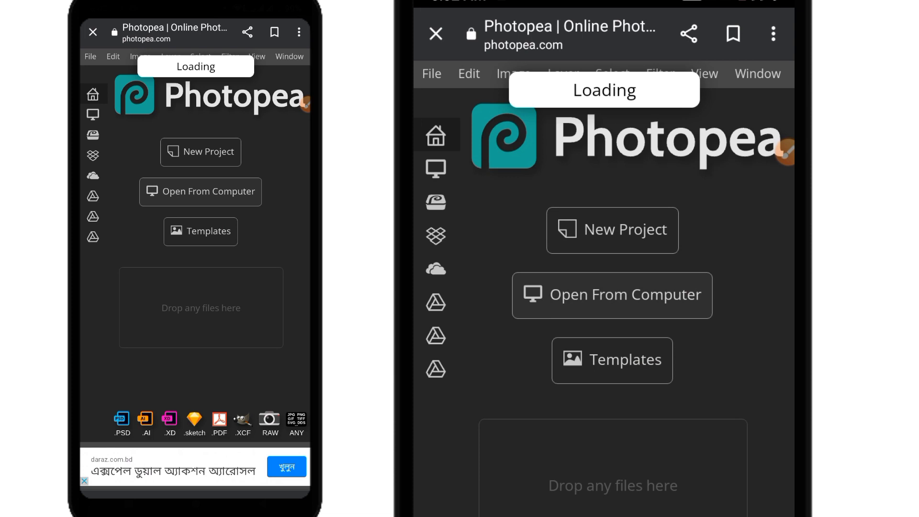
pyautogui.scroll(5, 604, 335)
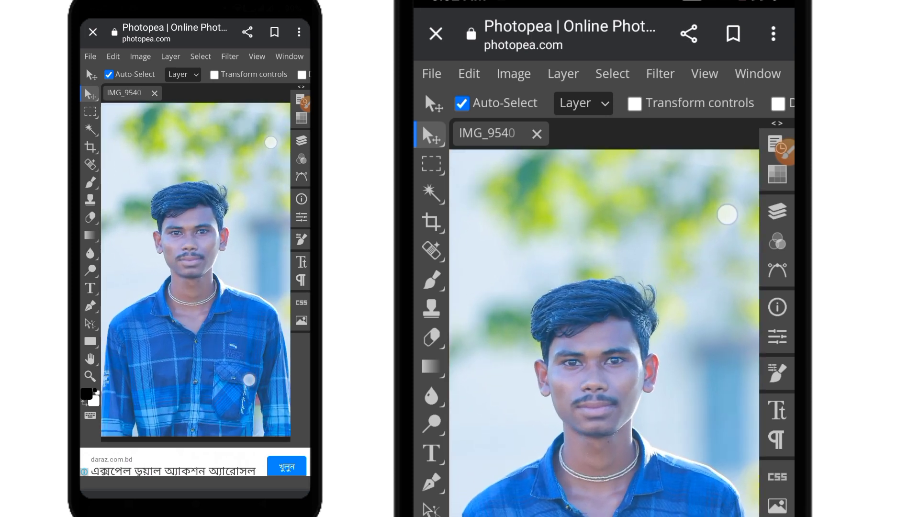
# Apply a High Pass filter to the portrait and bring up the PNG/JPG export choices
pyautogui.click(785, 153)
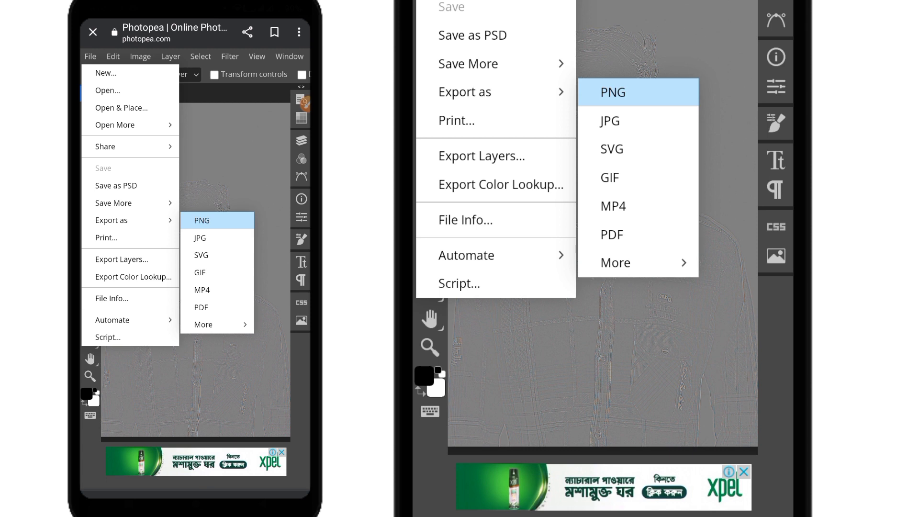
# Start saving the filtered 2861×3967 image as PNG from Save for web
pyautogui.click(202, 220)
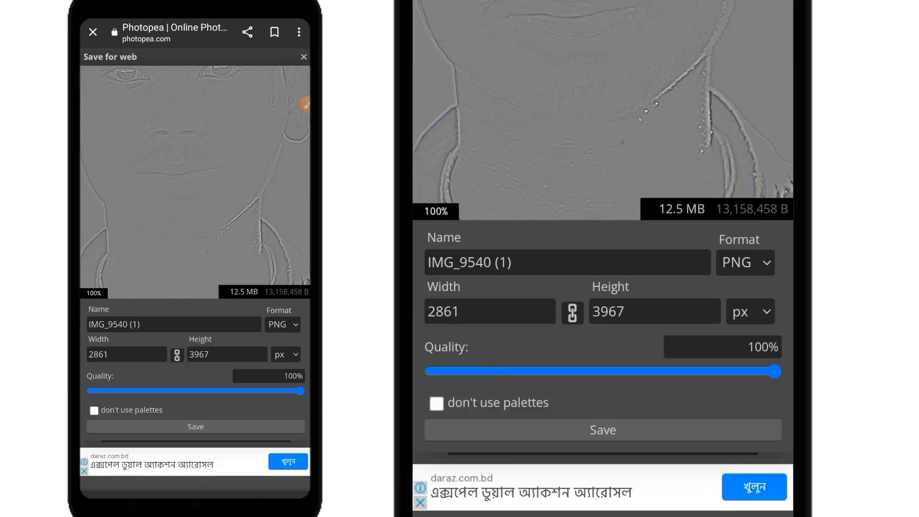
pyautogui.click(305, 104)
pyautogui.click(227, 456)
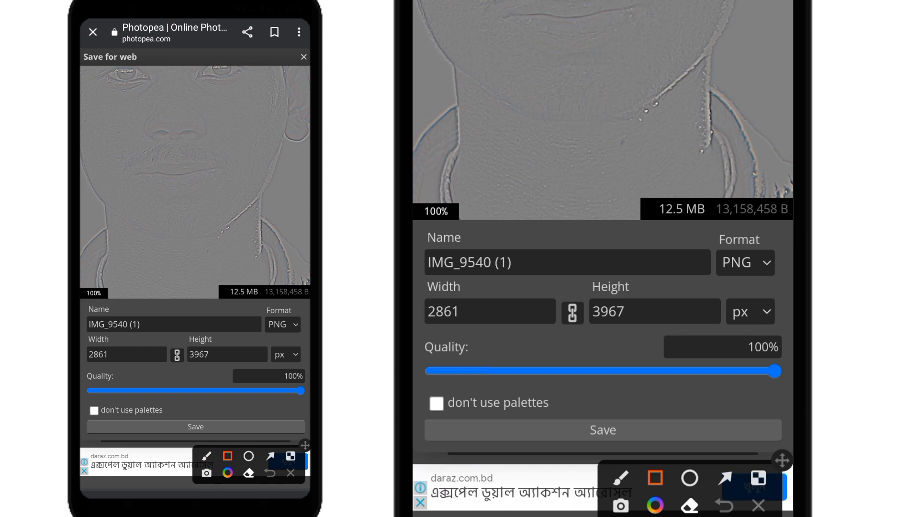
pyautogui.moveTo(193, 407); pyautogui.dragTo(247, 446)
pyautogui.moveTo(172, 451); pyautogui.dragTo(153, 441)
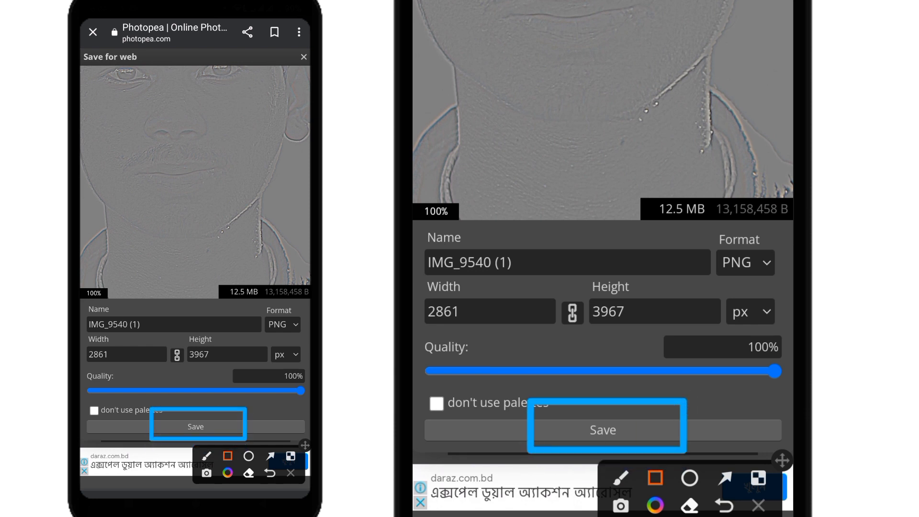
pyautogui.click(291, 473)
pyautogui.click(211, 432)
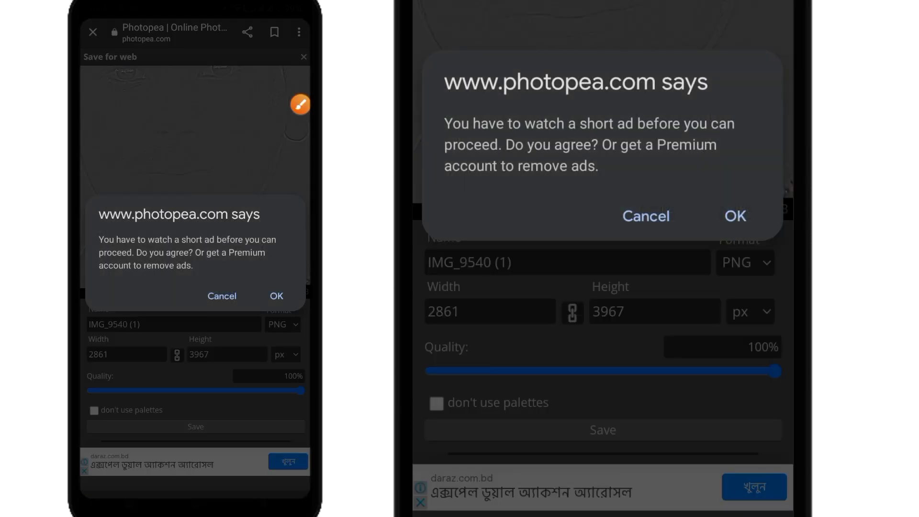
pyautogui.click(301, 104)
pyautogui.click(228, 455)
pyautogui.moveTo(256, 278); pyautogui.dragTo(299, 313)
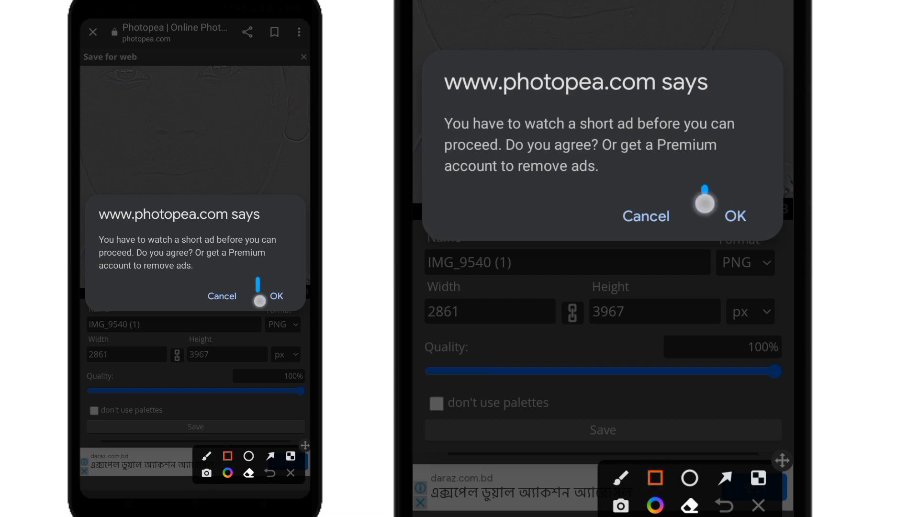
pyautogui.click(291, 473)
# Agree to watch the ad before the PNG save proceeds
pyautogui.click(277, 295)
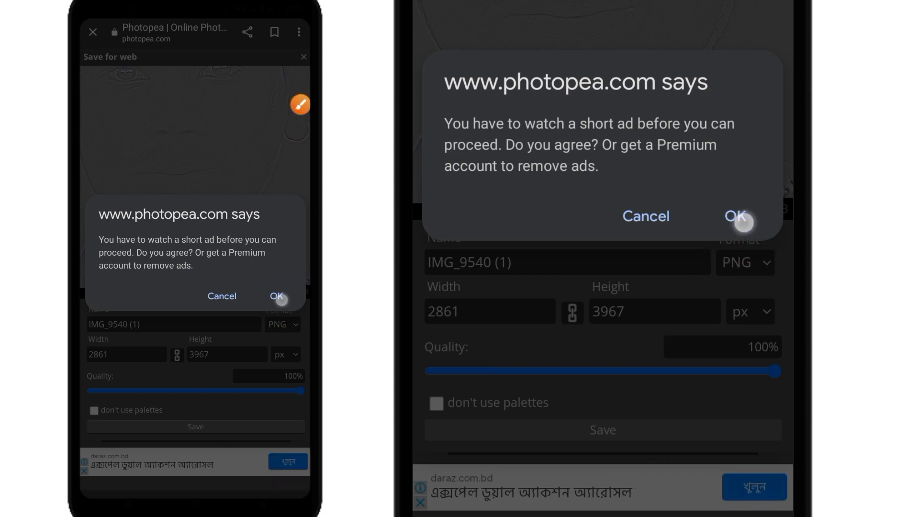
pyautogui.click(226, 431)
pyautogui.click(227, 431)
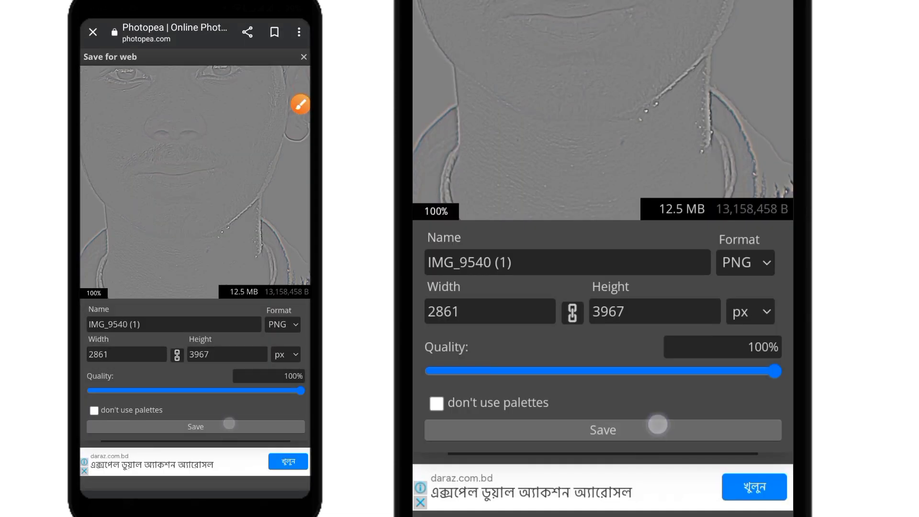
pyautogui.click(275, 295)
pyautogui.click(220, 430)
pyautogui.click(276, 295)
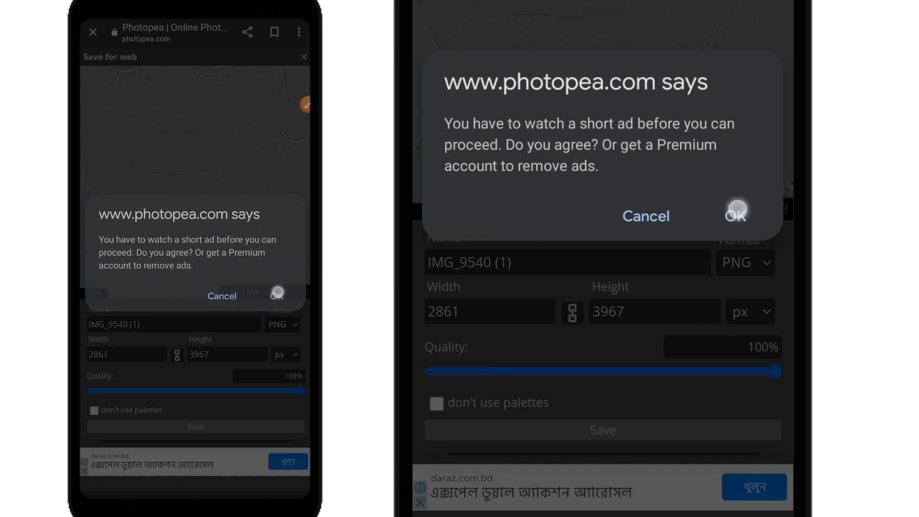
pyautogui.click(305, 104)
pyautogui.click(228, 456)
# Let the reward ad play with sound until the 12.55 MB PNG download finishes
pyautogui.moveTo(616, 182)
pyautogui.mouseDown()
pyautogui.moveTo(656, 252)
pyautogui.moveTo(727, 254)
pyautogui.mouseUp()
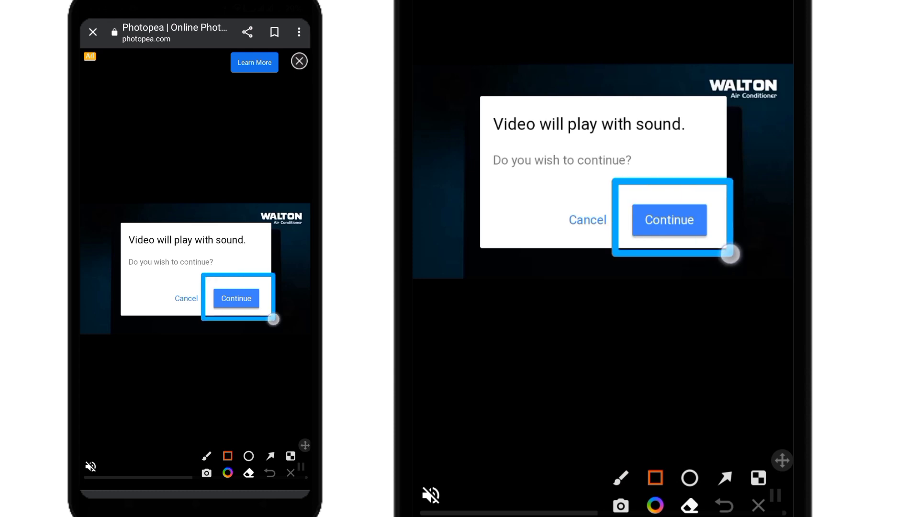
pyautogui.click(758, 505)
pyautogui.click(684, 220)
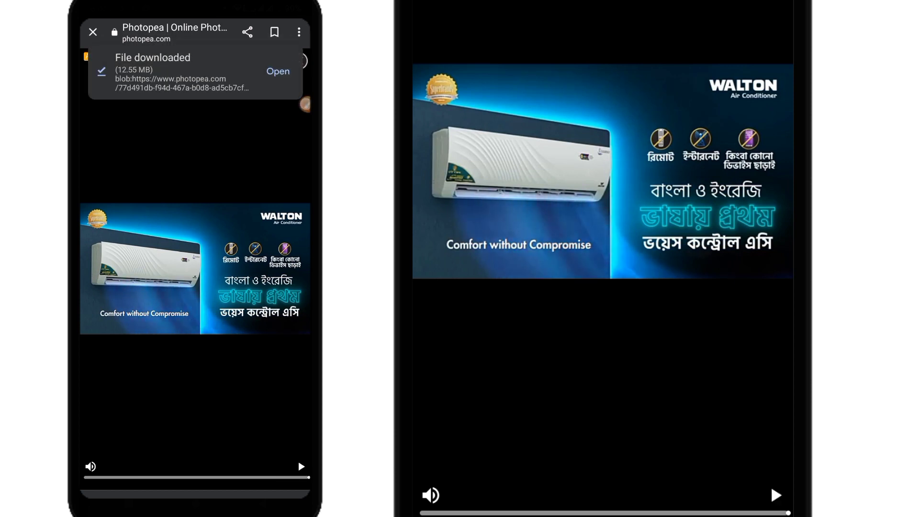
pyautogui.click(227, 456)
pyautogui.moveTo(284, 38)
pyautogui.mouseDown()
pyautogui.moveTo(302, 123)
pyautogui.moveTo(92, 107)
pyautogui.mouseUp()
pyautogui.click(290, 473)
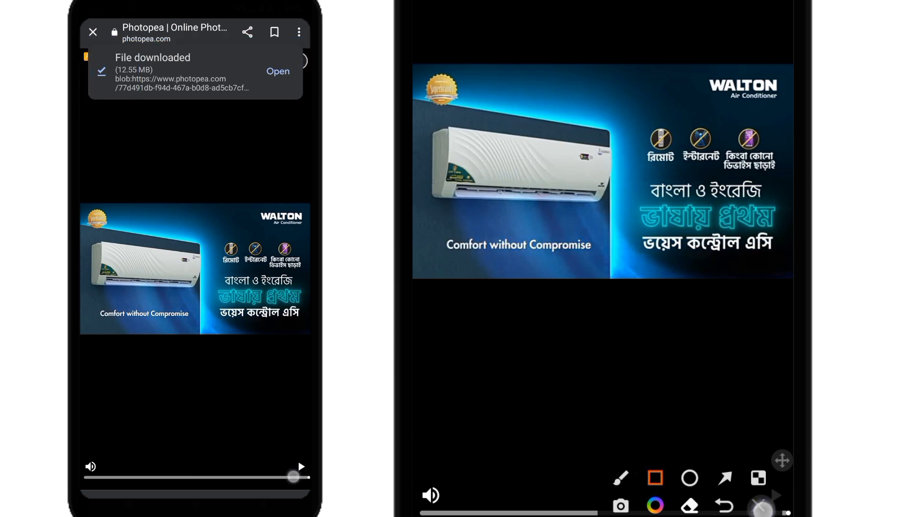
pyautogui.click(761, 507)
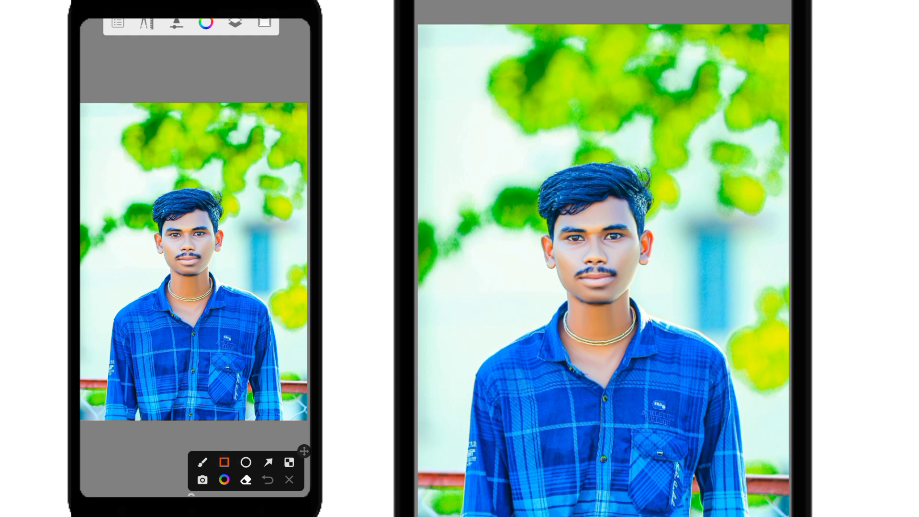
# From the tools list, start Import Image and bring up the phone's image file picker
pyautogui.moveTo(132, 51); pyautogui.dragTo(167, 18)
pyautogui.click(290, 476)
pyautogui.click(147, 22)
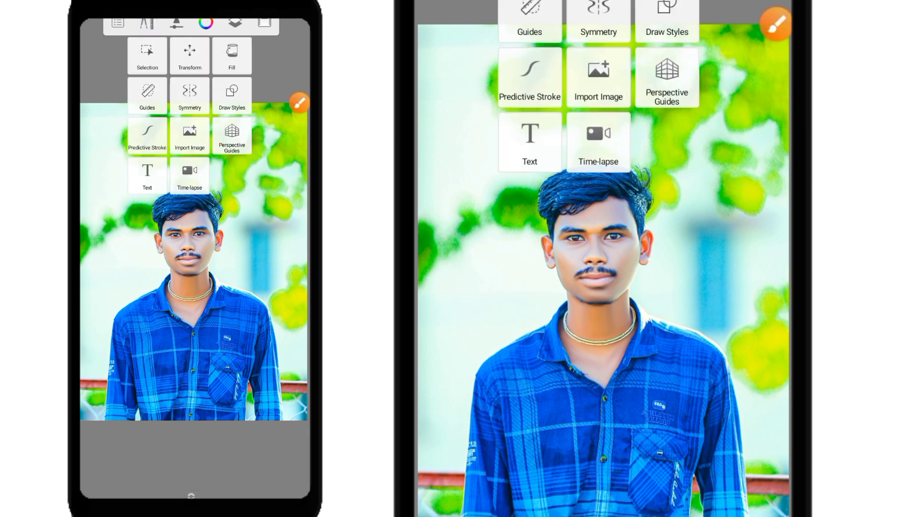
pyautogui.click(299, 102)
pyautogui.click(224, 462)
pyautogui.moveTo(214, 112); pyautogui.dragTo(164, 159)
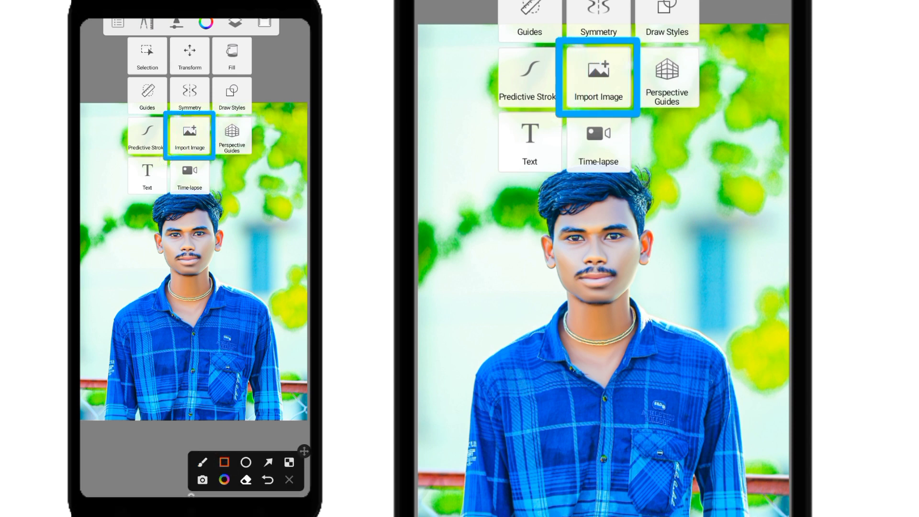
pyautogui.click(289, 479)
pyautogui.click(190, 134)
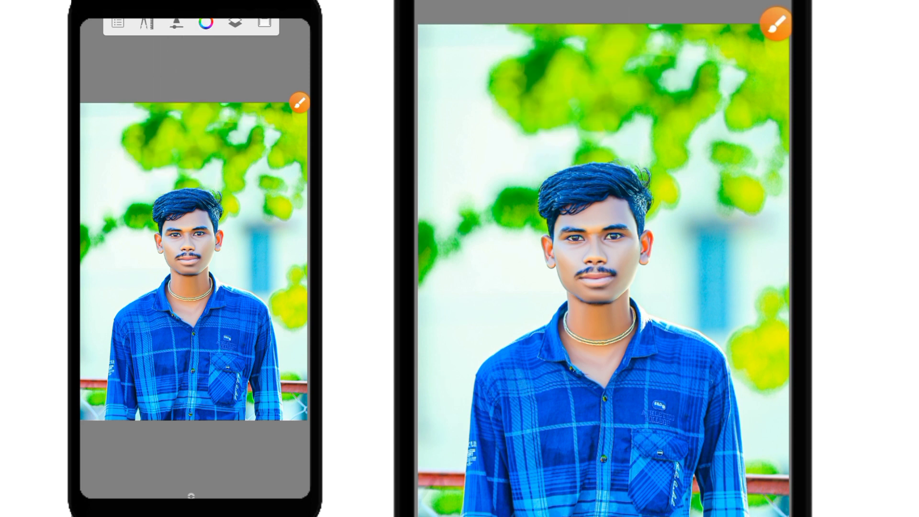
pyautogui.click(190, 60)
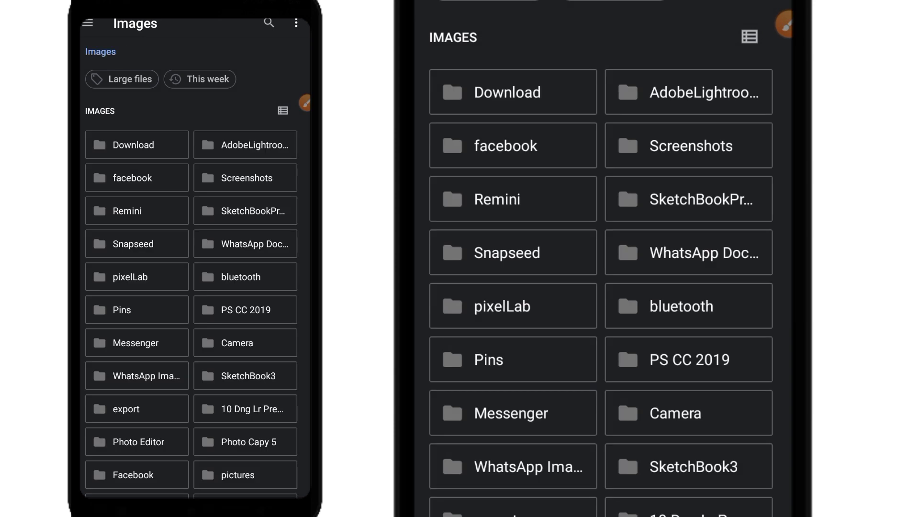
# Open the Download folder and pick the grey filtered portrait image
pyautogui.click(305, 103)
pyautogui.click(224, 461)
pyautogui.moveTo(193, 119); pyautogui.dragTo(83, 168)
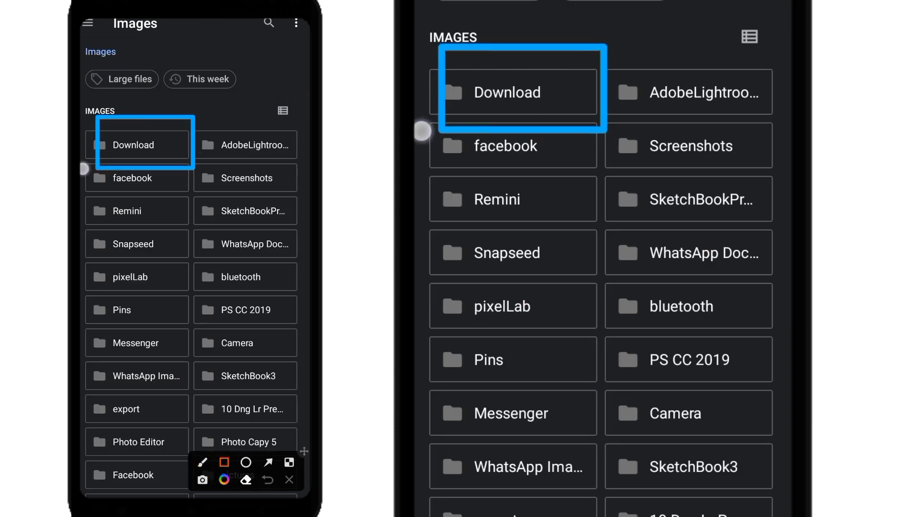
pyautogui.click(290, 479)
pyautogui.click(156, 146)
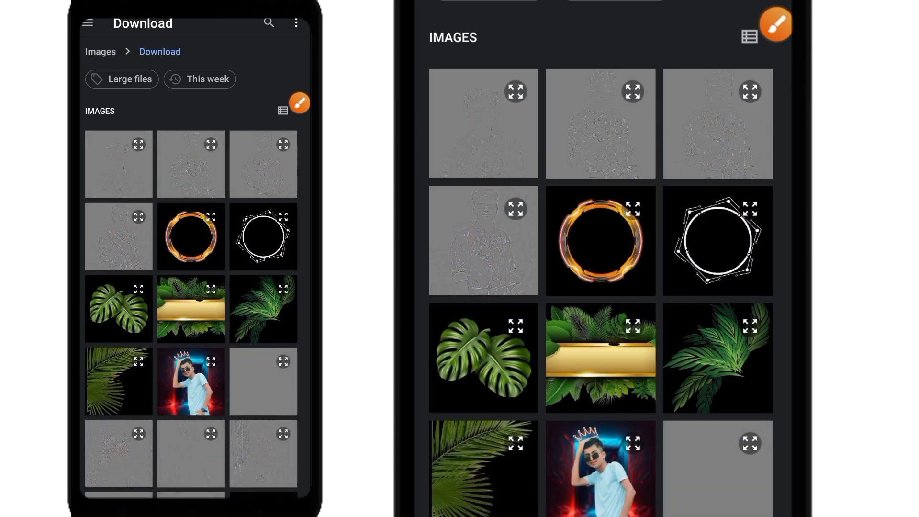
pyautogui.click(191, 381)
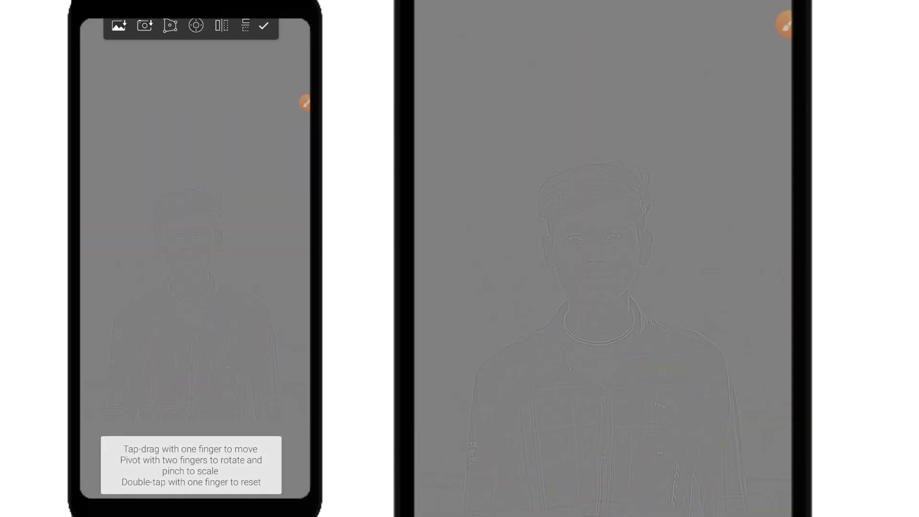
# Confirm the grey filtered portrait's placement as a new layer covering the colour photo
pyautogui.click(305, 103)
pyautogui.click(271, 461)
pyautogui.moveTo(212, 191); pyautogui.dragTo(266, 38)
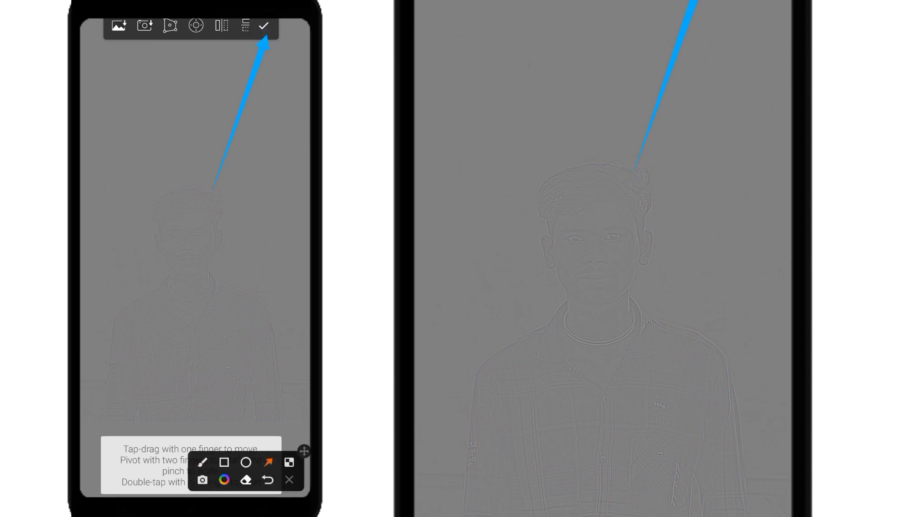
pyautogui.click(288, 479)
pyautogui.click(264, 26)
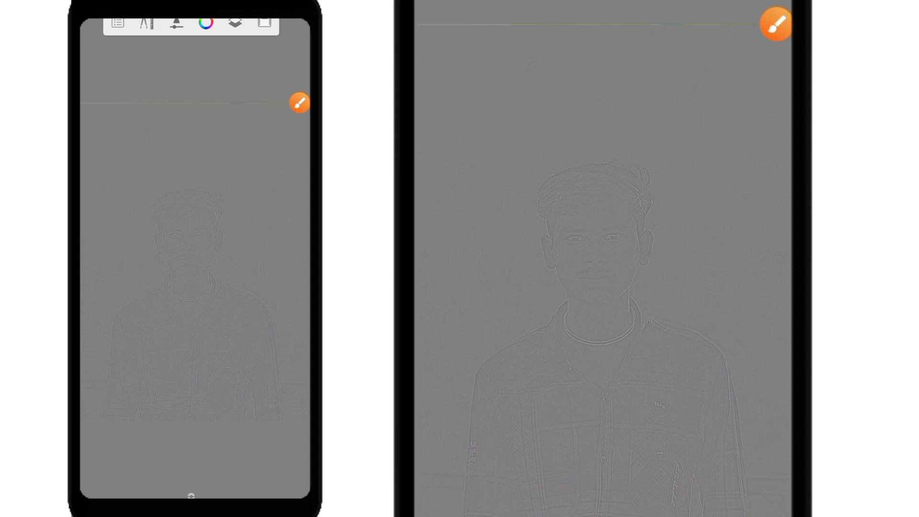
pyautogui.click(299, 103)
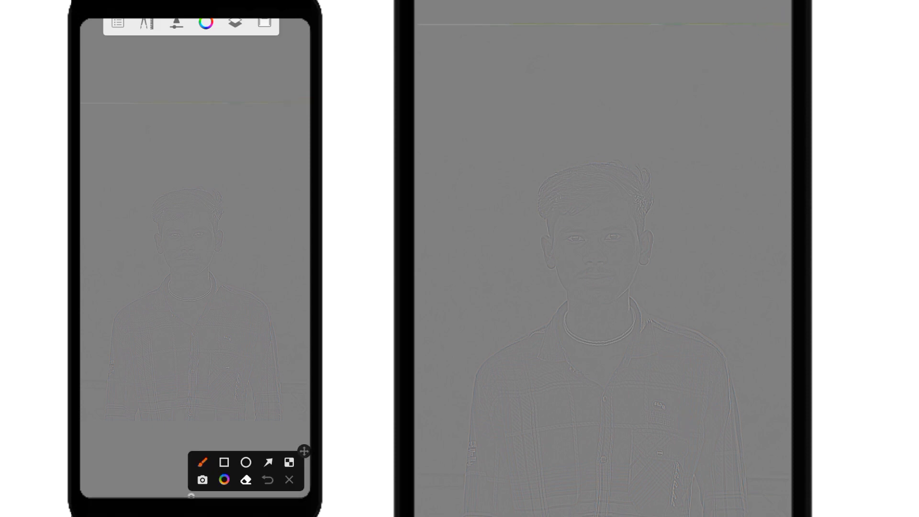
pyautogui.click(268, 461)
pyautogui.moveTo(230, 167); pyautogui.dragTo(239, 31)
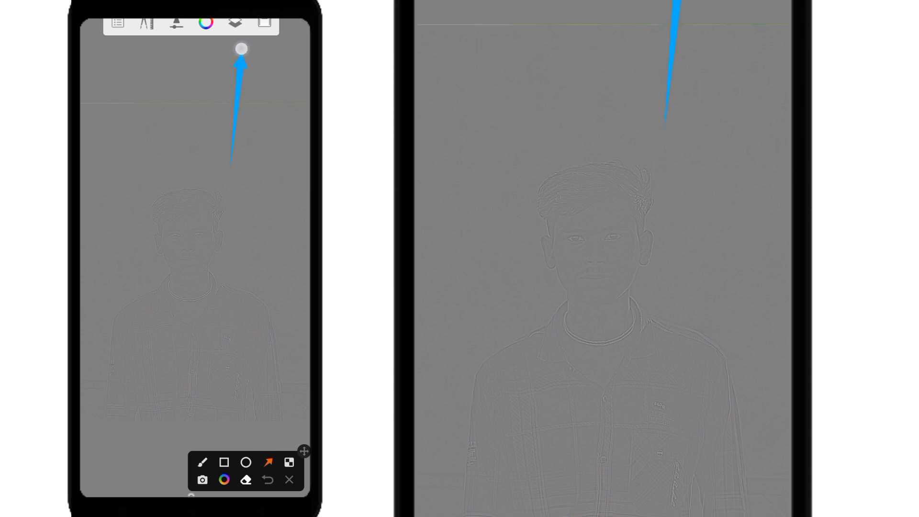
pyautogui.click(289, 481)
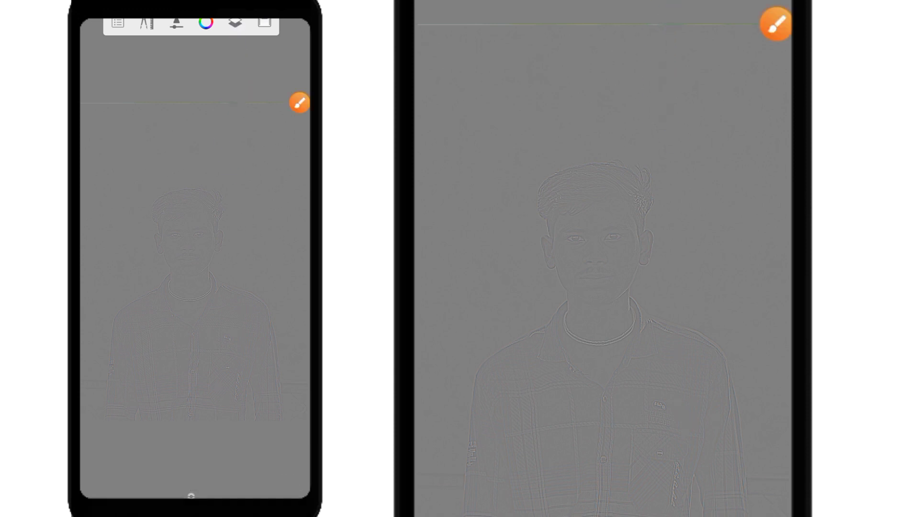
# Show the layer list and bring up the top grey layer's options
pyautogui.click(299, 103)
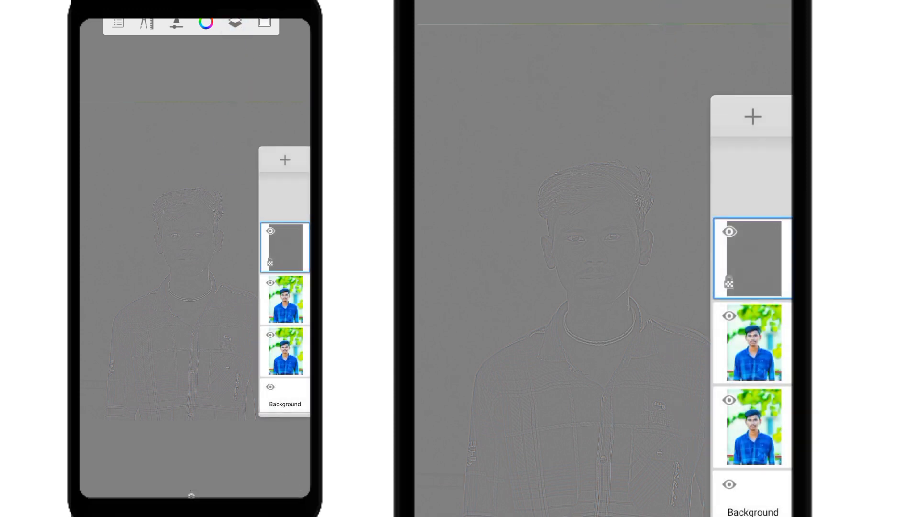
pyautogui.click(270, 463)
pyautogui.moveTo(290, 178); pyautogui.dragTo(287, 247)
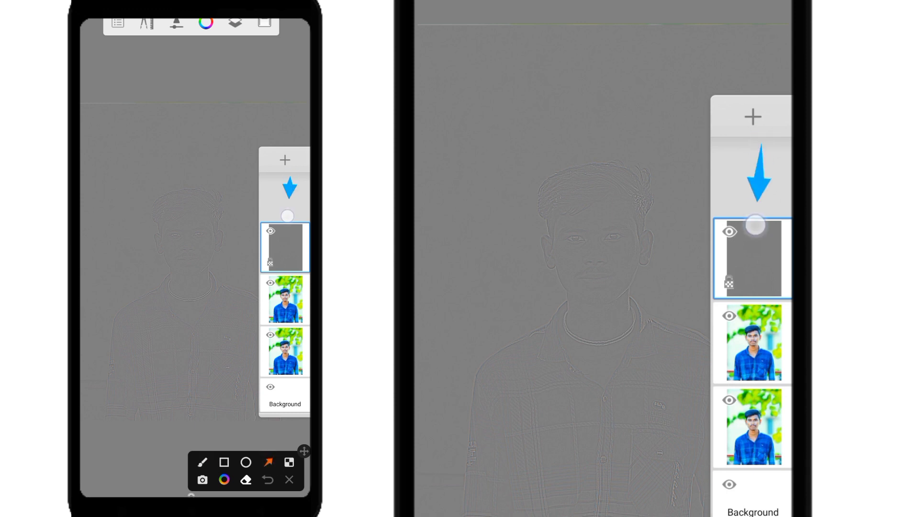
pyautogui.click(289, 479)
pyautogui.click(288, 249)
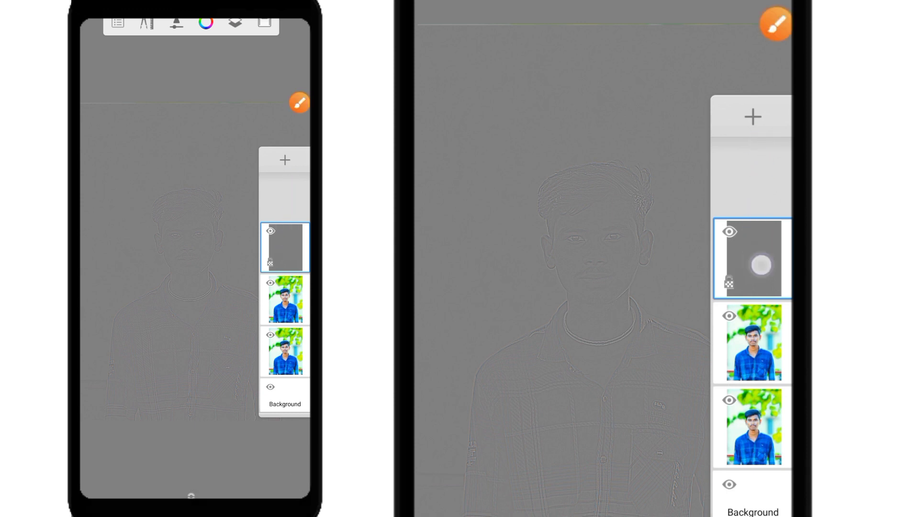
# Set the grey layer's blend mode to Overlay
pyautogui.click(300, 103)
pyautogui.click(224, 462)
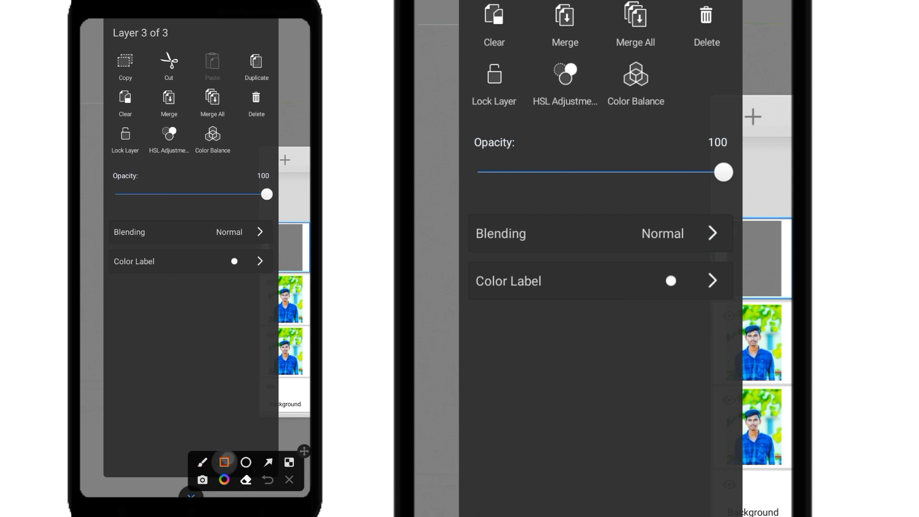
pyautogui.moveTo(198, 212); pyautogui.dragTo(276, 247)
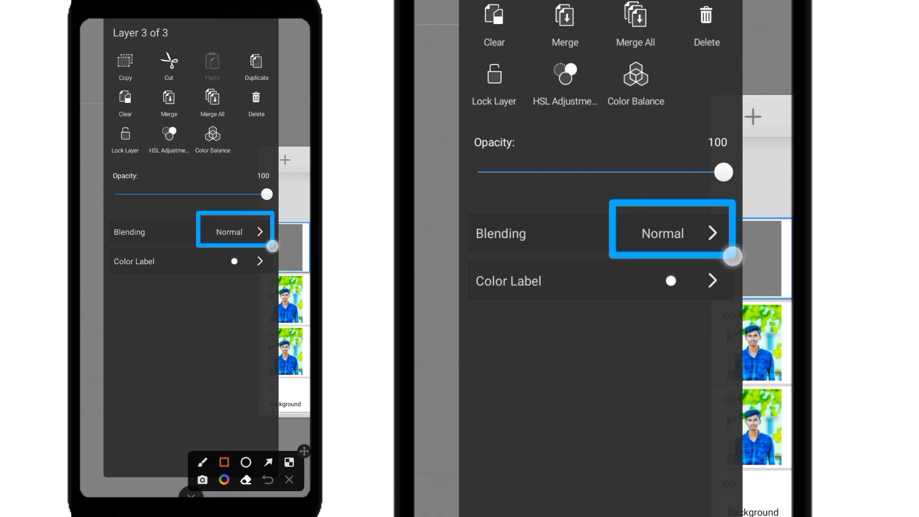
pyautogui.click(289, 479)
pyautogui.click(229, 231)
pyautogui.click(299, 103)
pyautogui.click(224, 461)
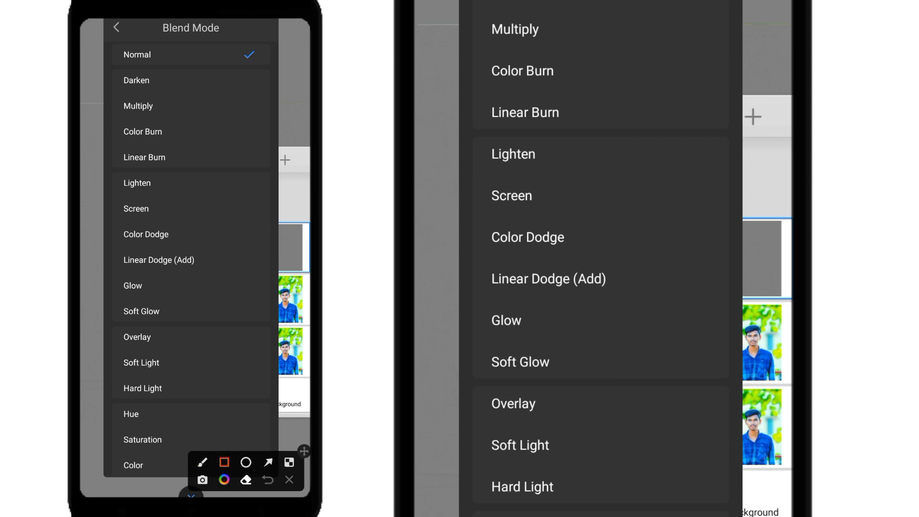
pyautogui.moveTo(171, 319); pyautogui.dragTo(113, 354)
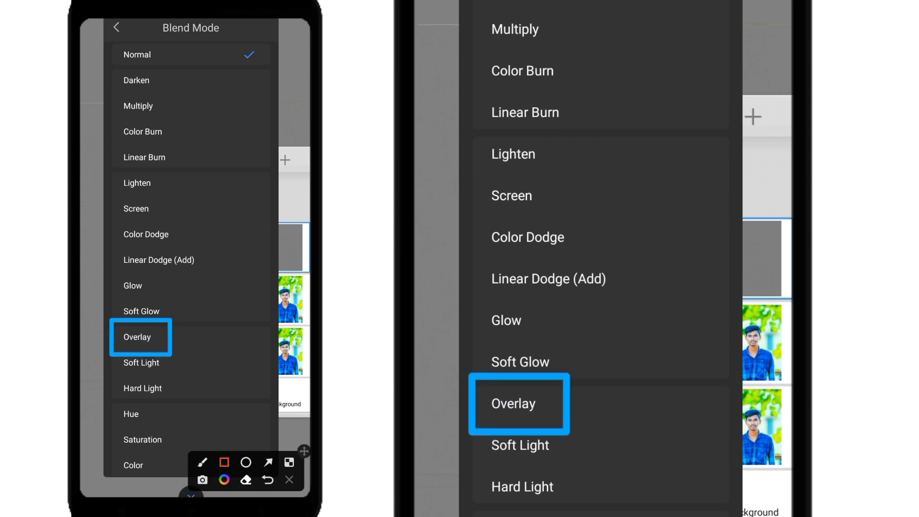
pyautogui.click(289, 479)
pyautogui.click(154, 337)
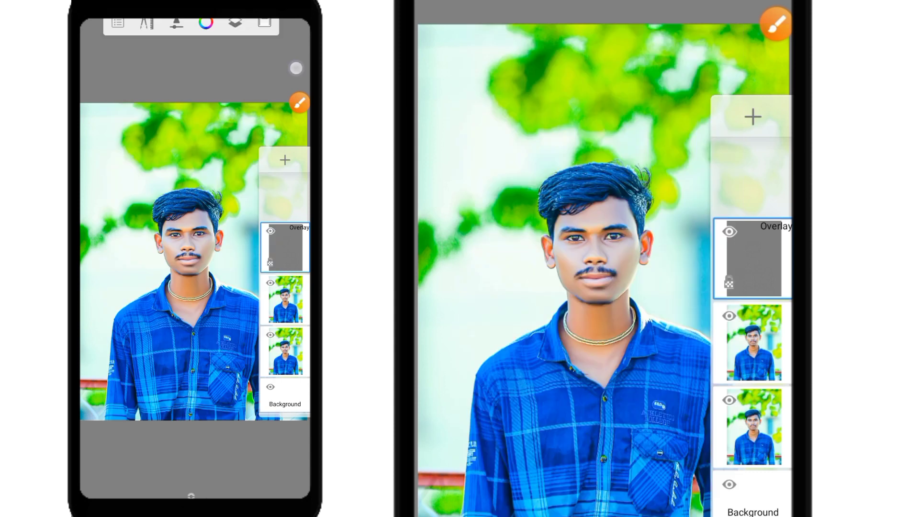
pyautogui.click(623, 395)
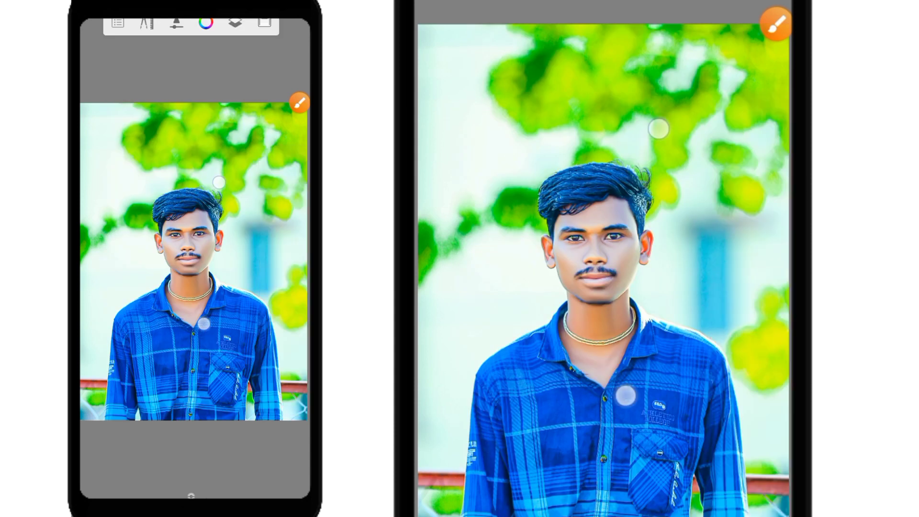
pyautogui.scroll(5, 623, 394)
pyautogui.scroll(2, 639, 496)
pyautogui.scroll(2, 639, 496)
pyautogui.scroll(2, 639, 495)
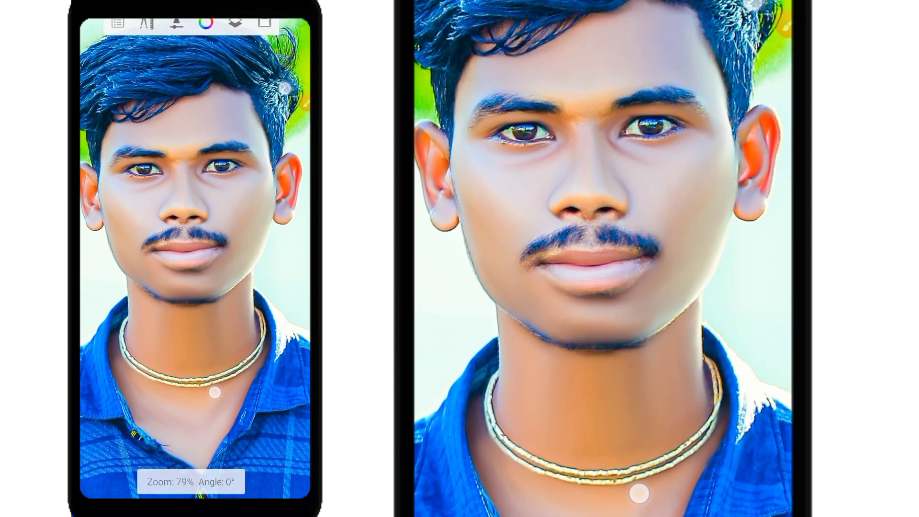
pyautogui.scroll(2, 639, 495)
pyautogui.scroll(-1, 639, 495)
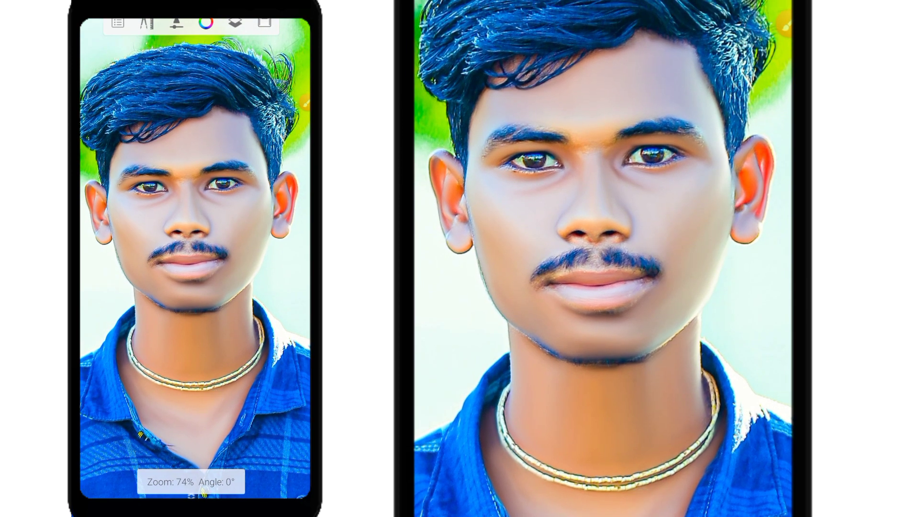
pyautogui.click(235, 22)
pyautogui.click(271, 230)
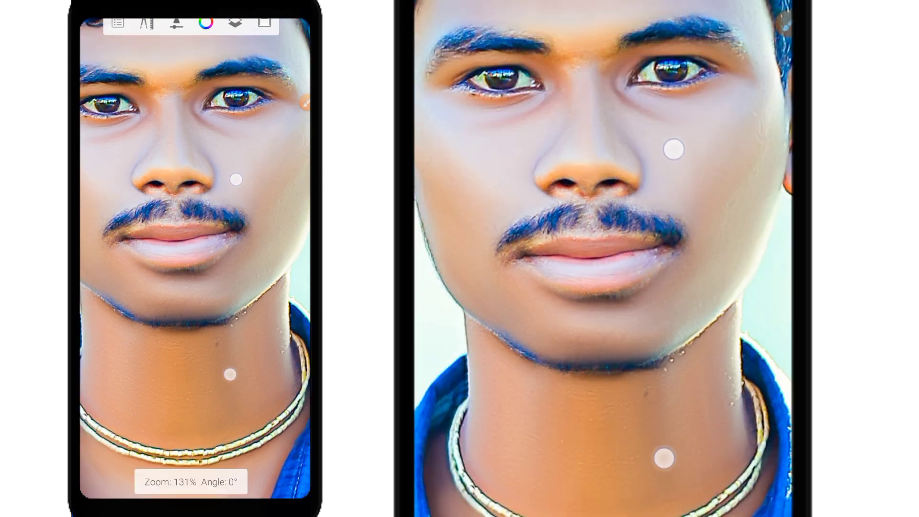
pyautogui.moveTo(243, 168)
pyautogui.mouseDown()
pyautogui.moveTo(254, 143)
pyautogui.moveTo(231, 120)
pyautogui.mouseUp()
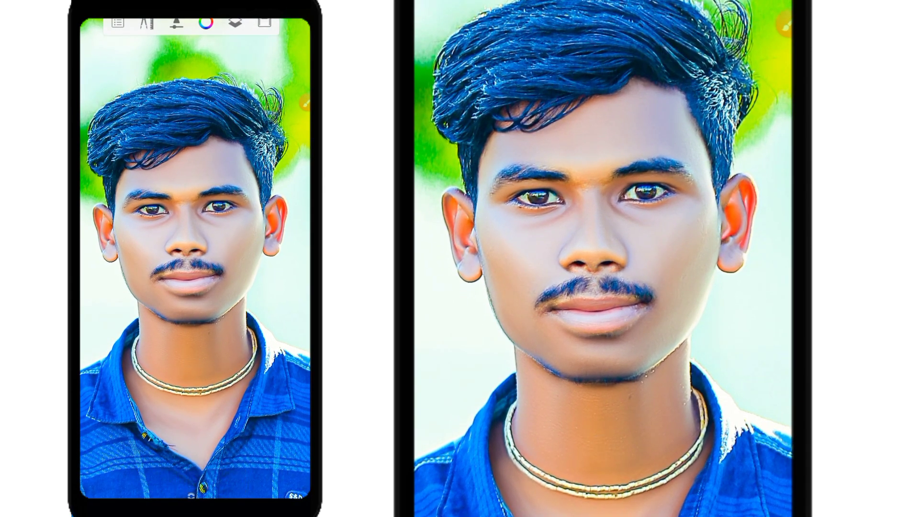
pyautogui.click(235, 23)
pyautogui.click(304, 102)
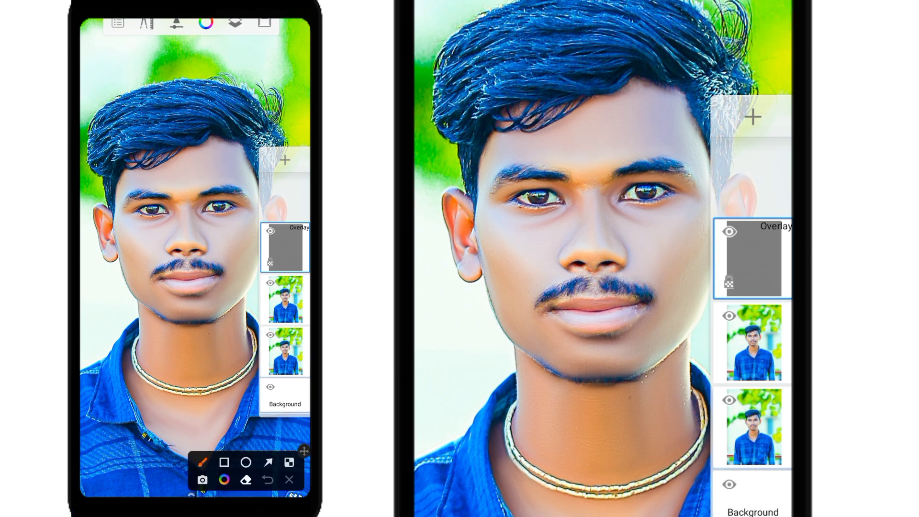
pyautogui.moveTo(767, 63); pyautogui.dragTo(756, 261)
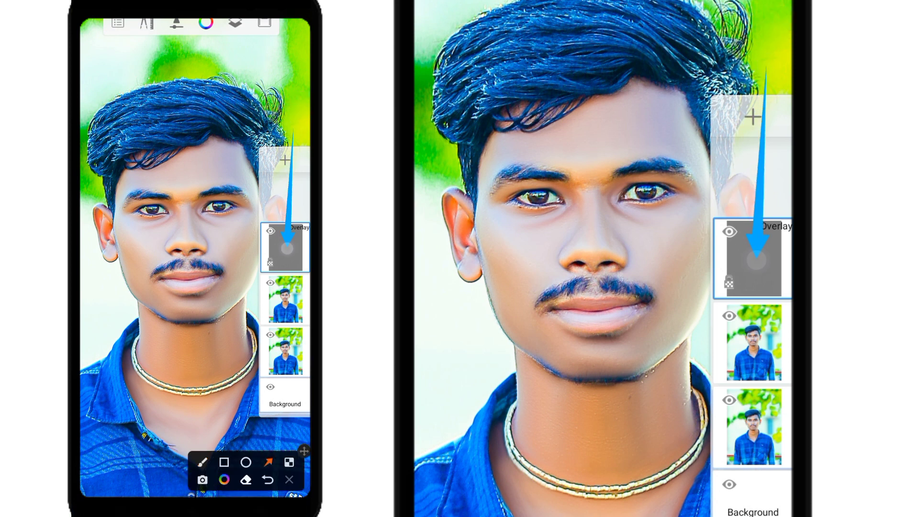
# Duplicate the Overlay layer twice so three grey Overlay layers are stacked
pyautogui.click(289, 482)
pyautogui.click(285, 246)
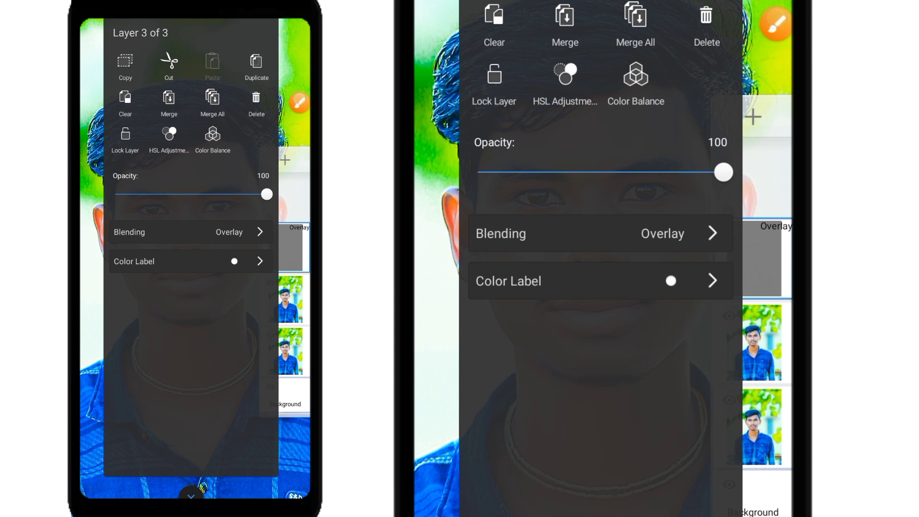
pyautogui.click(299, 101)
pyautogui.moveTo(233, 40); pyautogui.dragTo(278, 86)
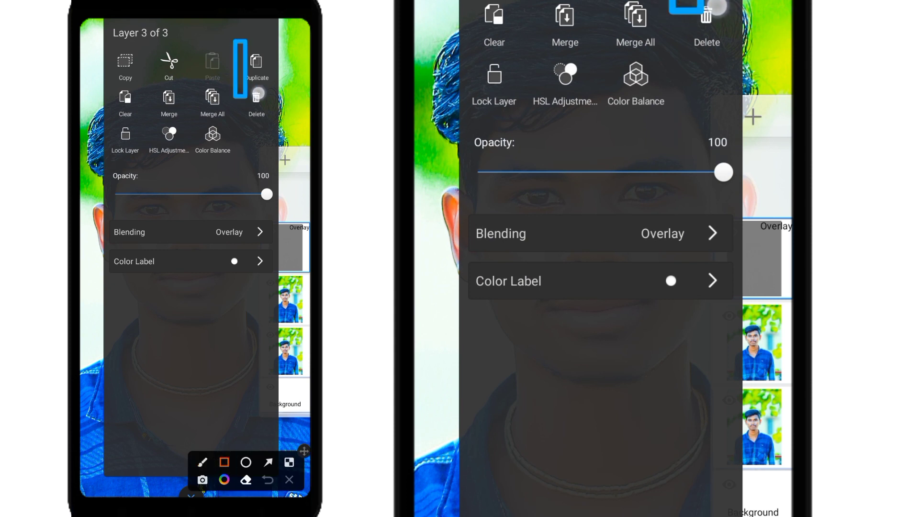
pyautogui.click(290, 477)
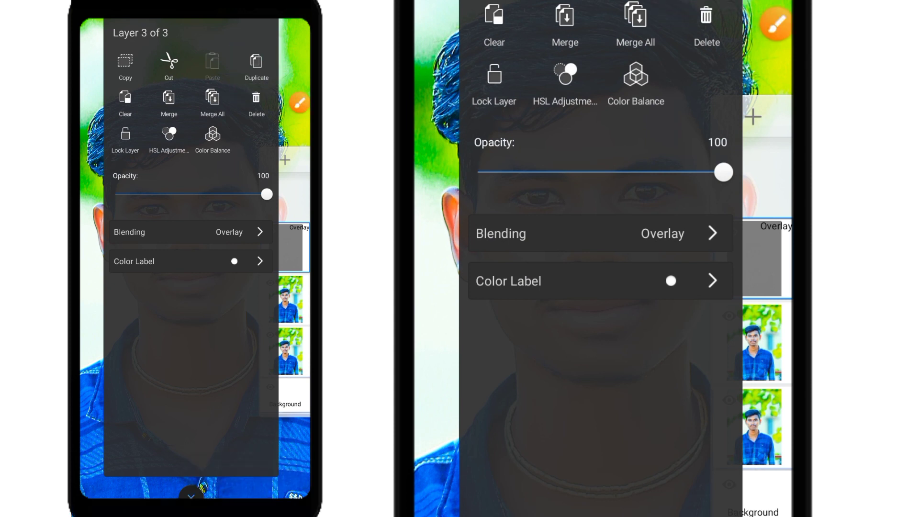
pyautogui.click(256, 62)
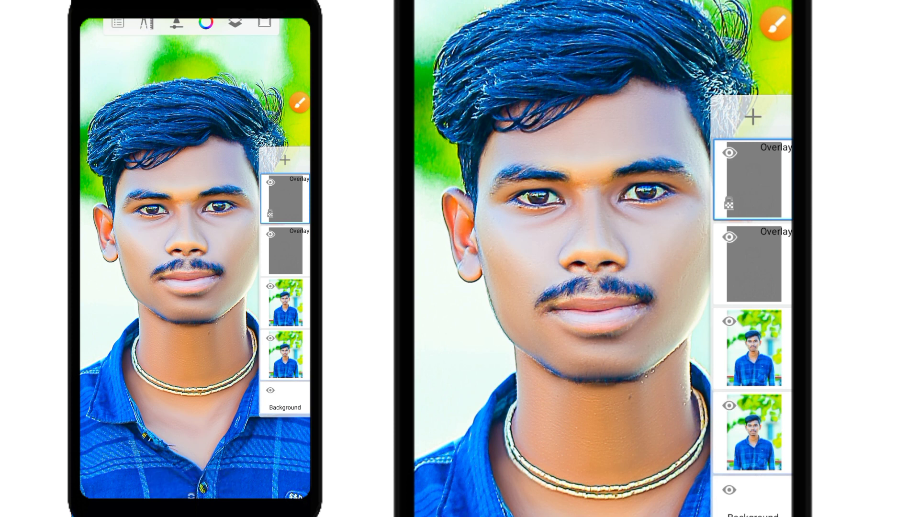
pyautogui.click(285, 198)
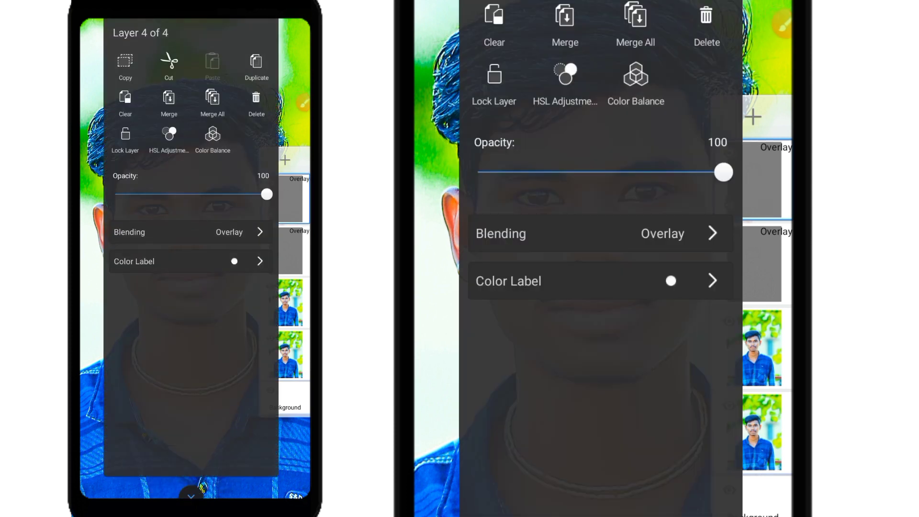
pyautogui.click(257, 66)
# Zoom around the sharpened portrait and straighten the tilted canvas view
pyautogui.scroll(-2, 196, 261)
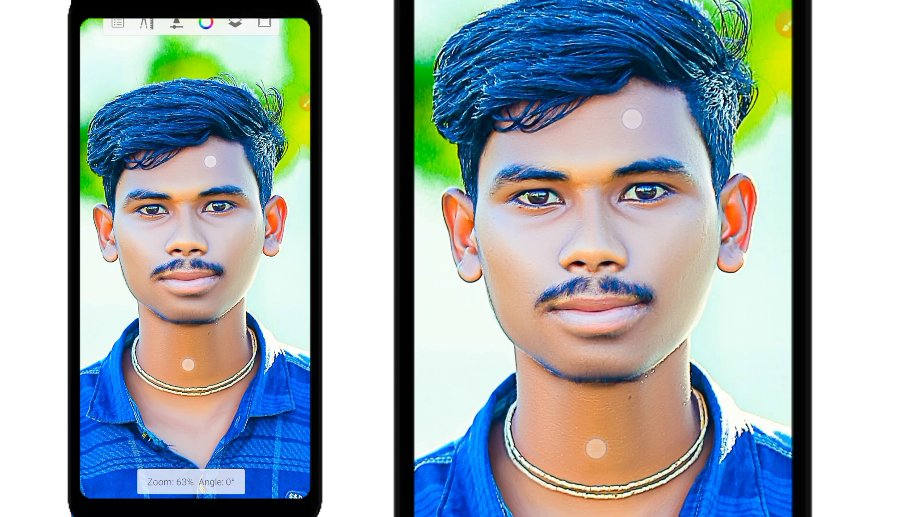
pyautogui.scroll(2, 254, 252)
pyautogui.scroll(2, 249, 253)
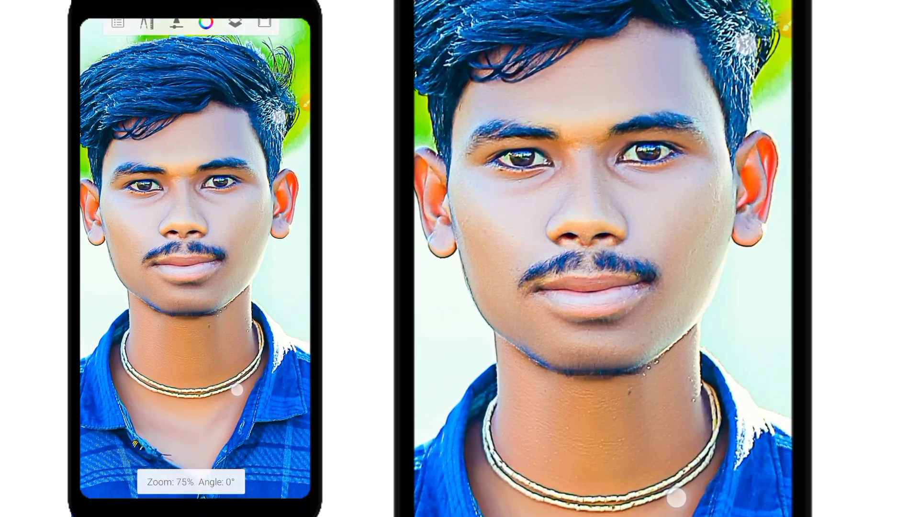
pyautogui.scroll(2, 239, 256)
pyautogui.scroll(-2, 236, 256)
pyautogui.scroll(-1, 234, 259)
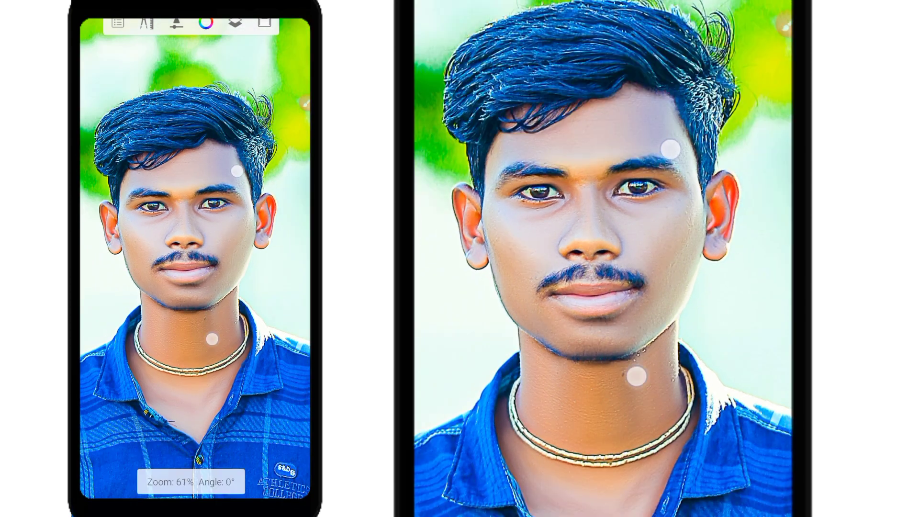
pyautogui.scroll(-2, 233, 259)
pyautogui.scroll(-2, 228, 262)
pyautogui.scroll(-1, 227, 261)
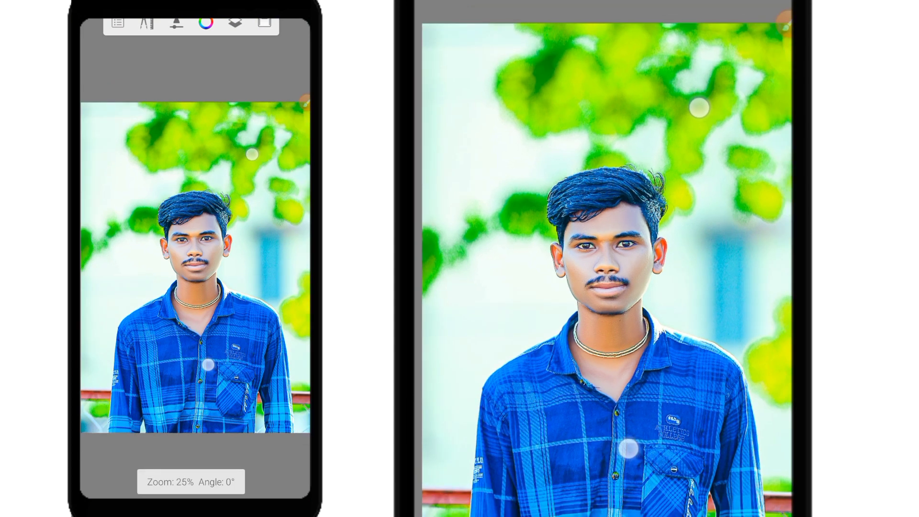
pyautogui.scroll(-1, 225, 259)
pyautogui.scroll(-1, 224, 256)
pyautogui.moveTo(242, 152); pyautogui.dragTo(227, 185)
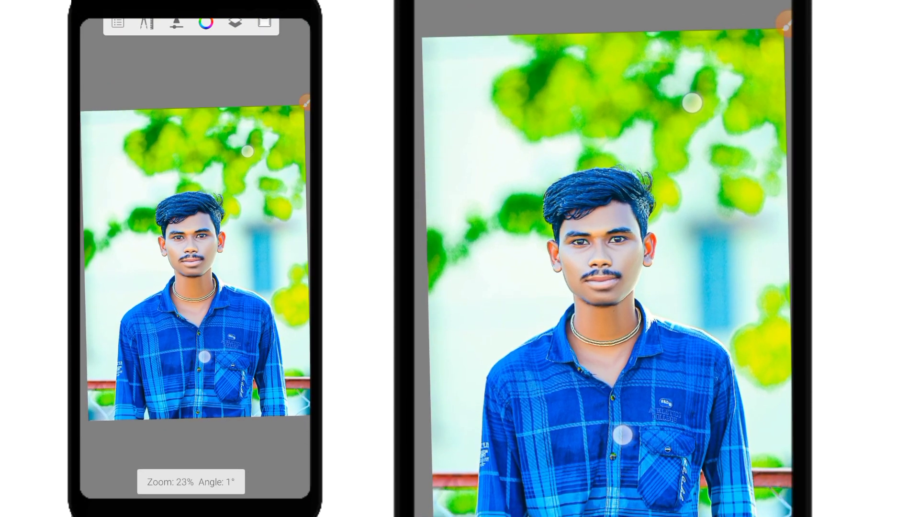
pyautogui.scroll(2, 218, 255)
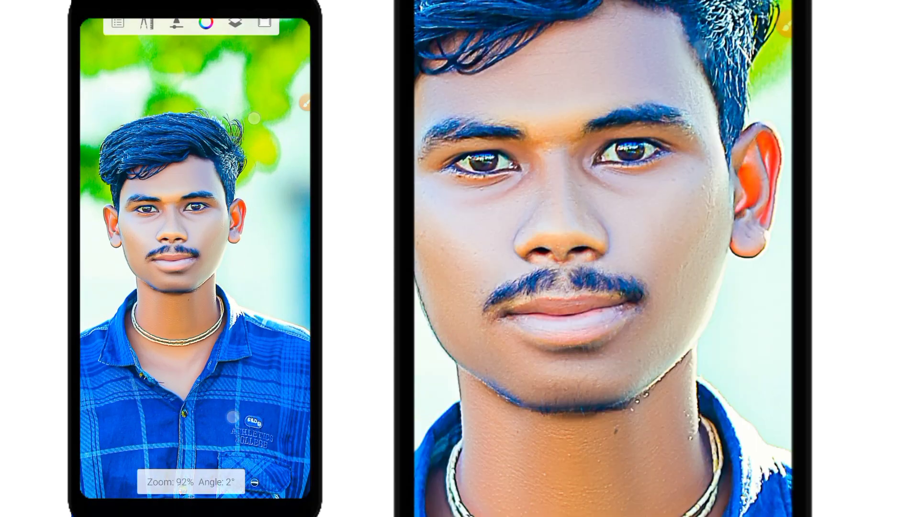
pyautogui.scroll(5, 234, 249)
pyautogui.scroll(2, 244, 239)
pyautogui.scroll(-2, 245, 239)
pyautogui.scroll(-3, 245, 240)
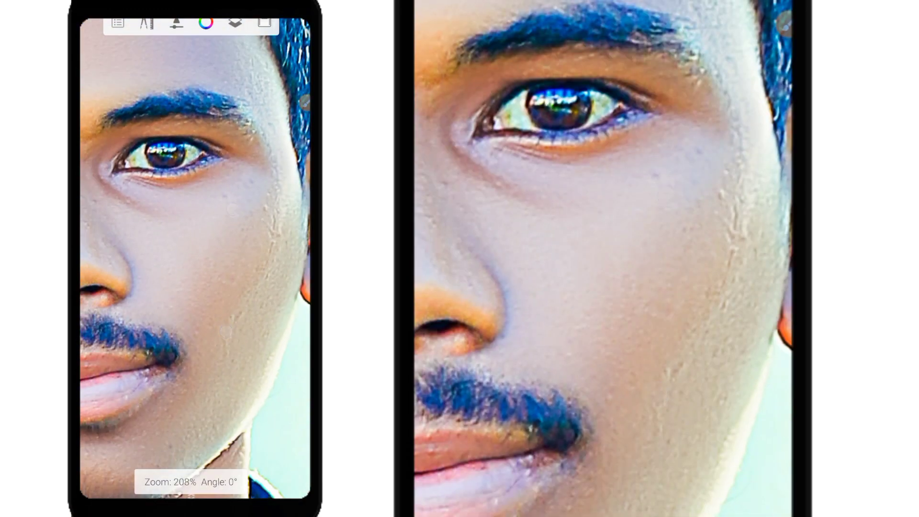
pyautogui.scroll(-2, 247, 242)
pyautogui.scroll(-1, 249, 244)
pyautogui.scroll(-2, 252, 247)
pyautogui.scroll(-2, 199, 228)
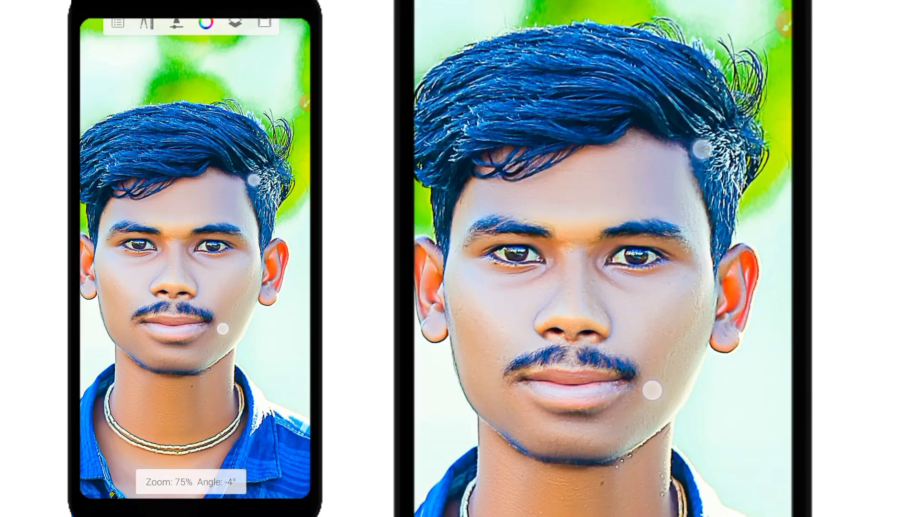
pyautogui.scroll(-2, 237, 251)
pyautogui.scroll(-1, 240, 236)
pyautogui.scroll(1, 240, 234)
pyautogui.scroll(1, 223, 340)
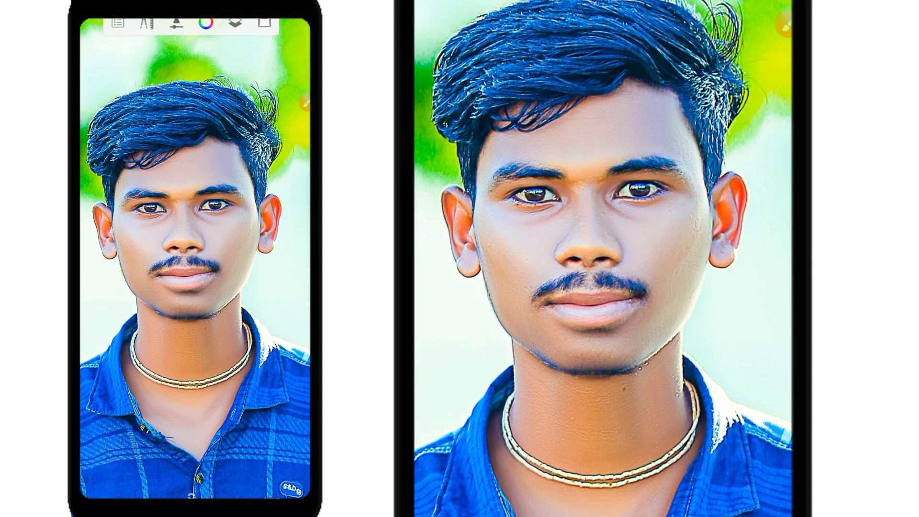
pyautogui.click(235, 23)
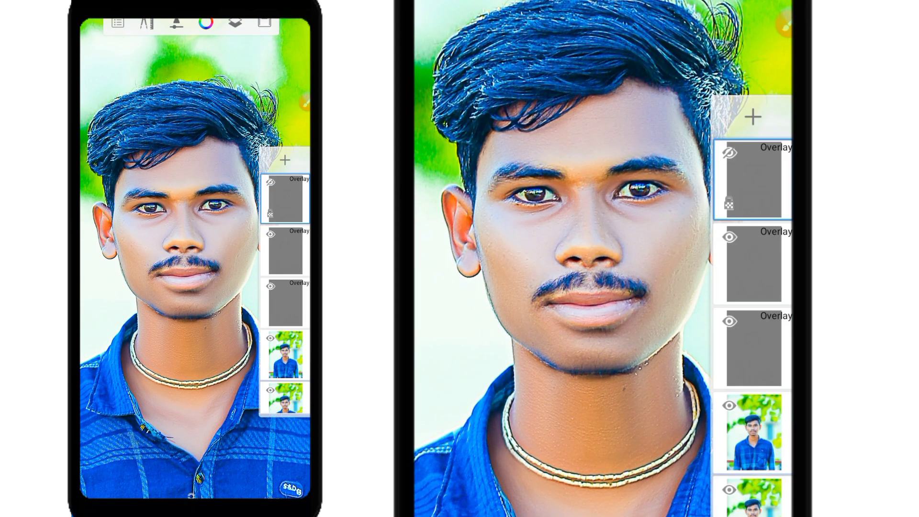
# Hide the three Overlay layers and show them again to compare the face
pyautogui.click(270, 286)
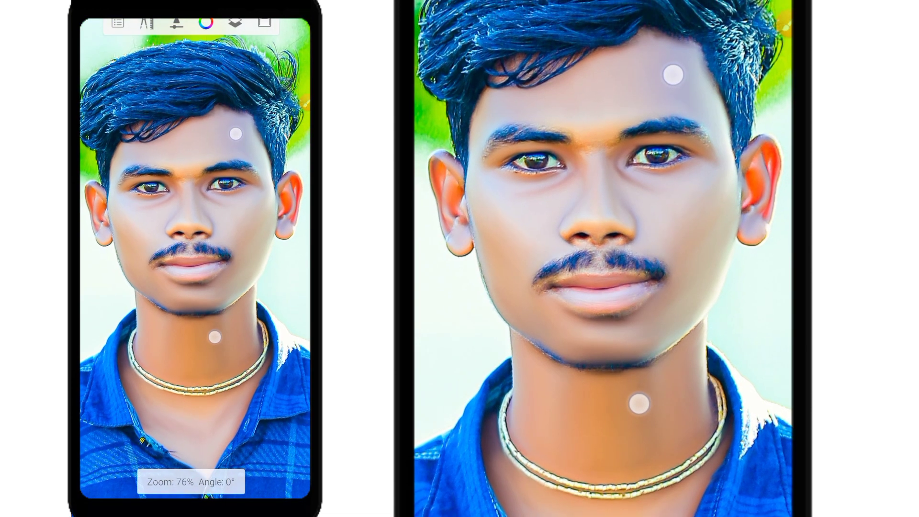
pyautogui.scroll(5, 273, 274)
pyautogui.scroll(-2, 274, 275)
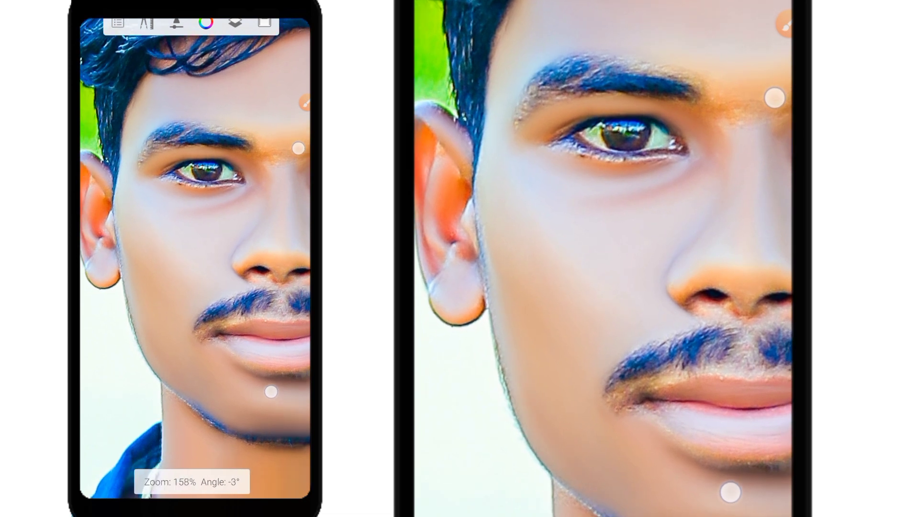
pyautogui.click(235, 22)
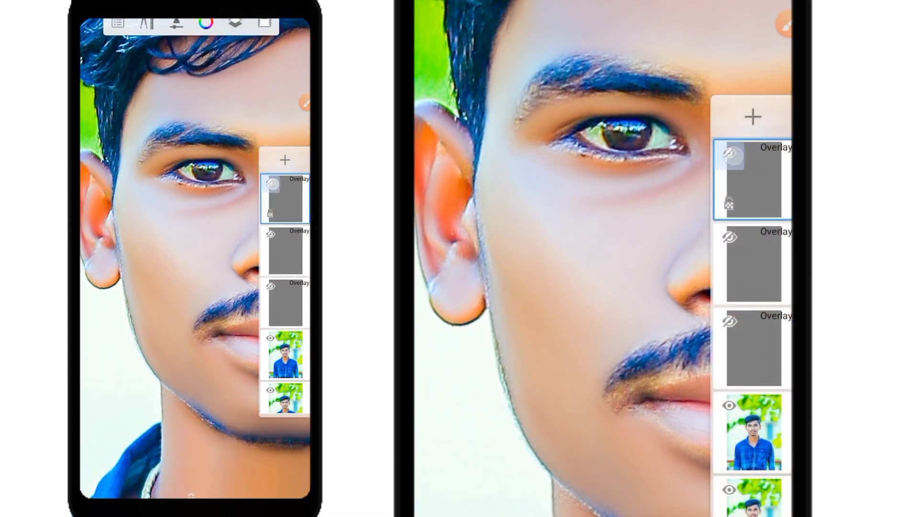
pyautogui.click(270, 234)
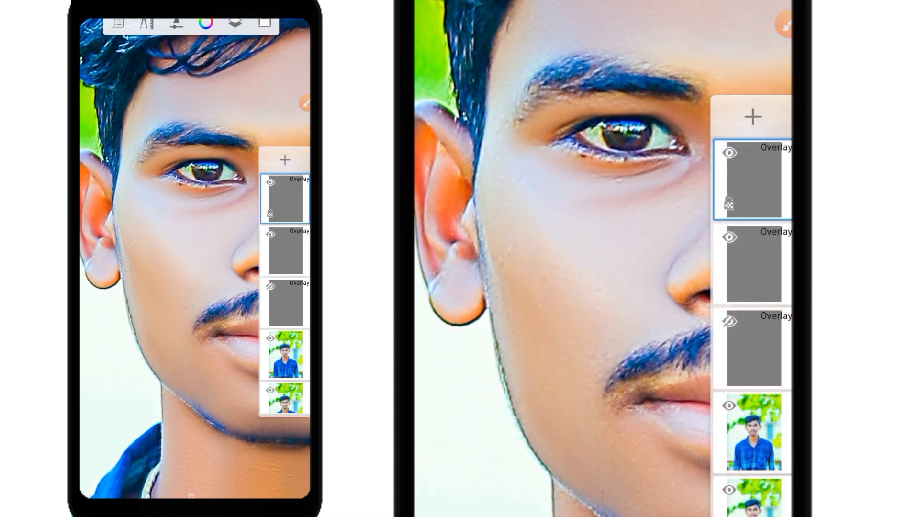
pyautogui.click(271, 286)
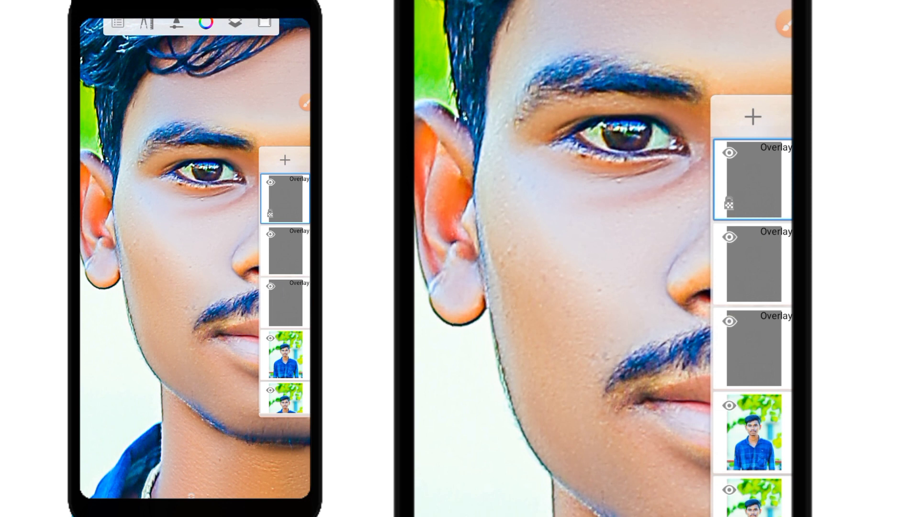
pyautogui.click(270, 286)
pyautogui.click(270, 234)
pyautogui.click(271, 182)
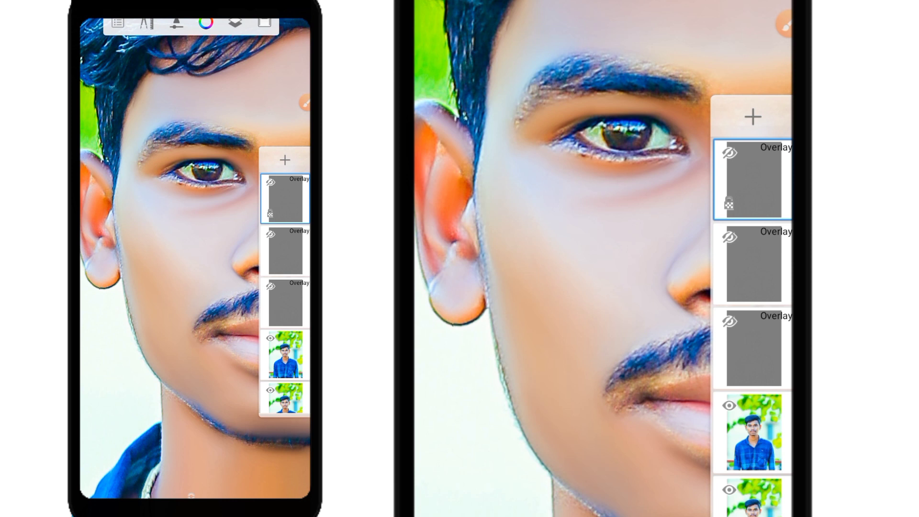
pyautogui.click(271, 182)
pyautogui.click(270, 234)
pyautogui.click(270, 286)
# Zoom out to view the whole portrait with the drawing tools list showing
pyautogui.scroll(-5, 195, 259)
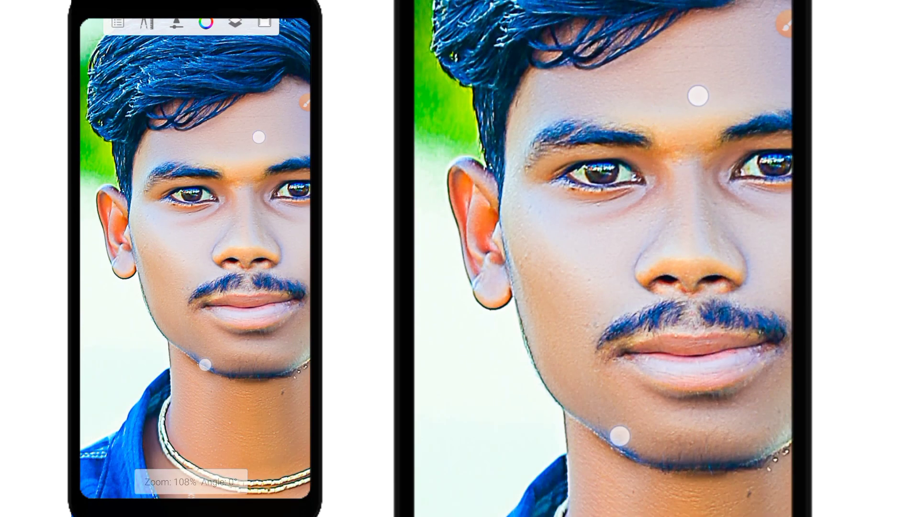
pyautogui.scroll(-1, 195, 259)
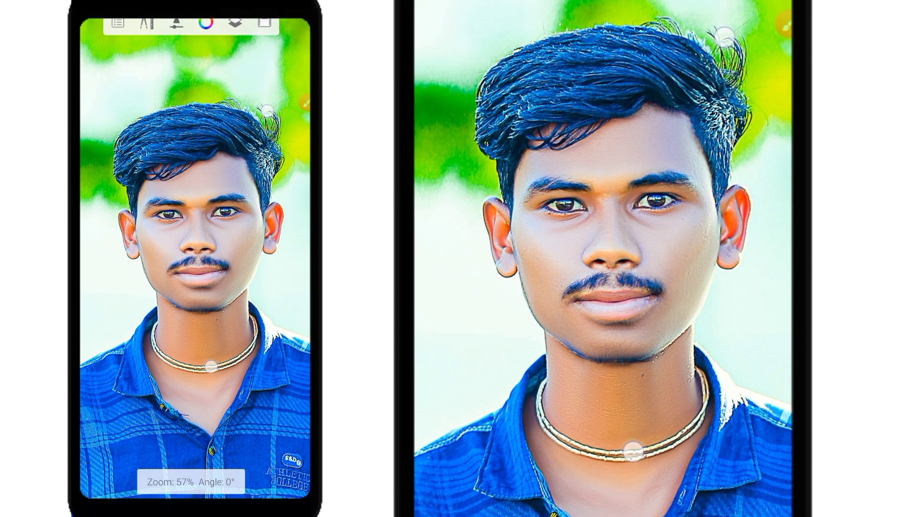
pyautogui.scroll(-1, 234, 226)
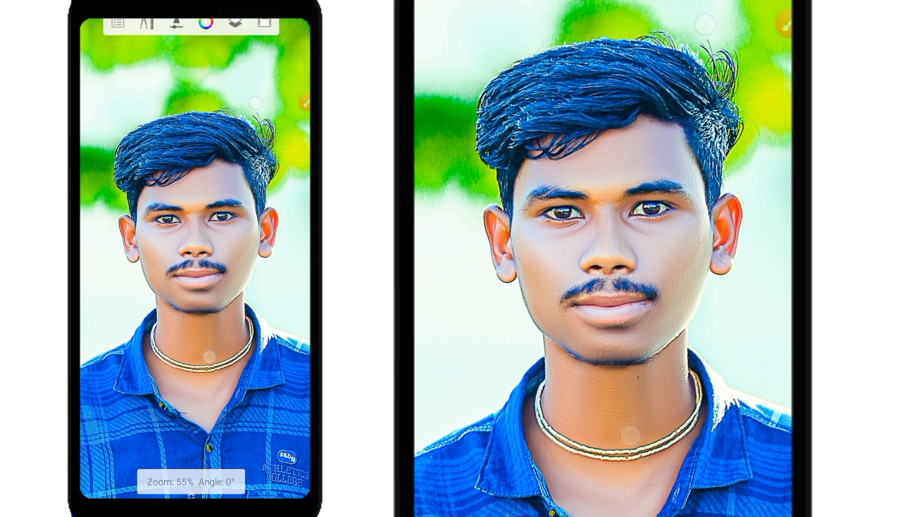
pyautogui.click(146, 23)
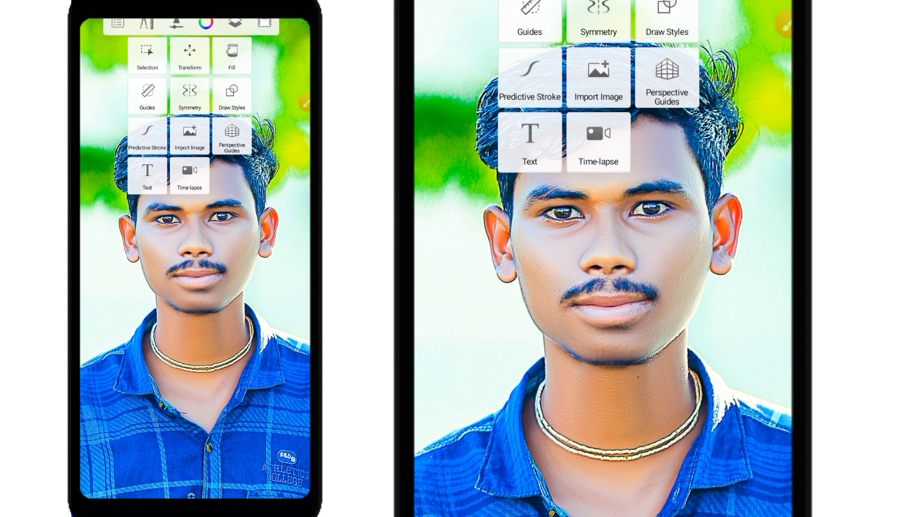
# Start an image import and open the Part 2 PNG Texture folder from Images
pyautogui.click(188, 143)
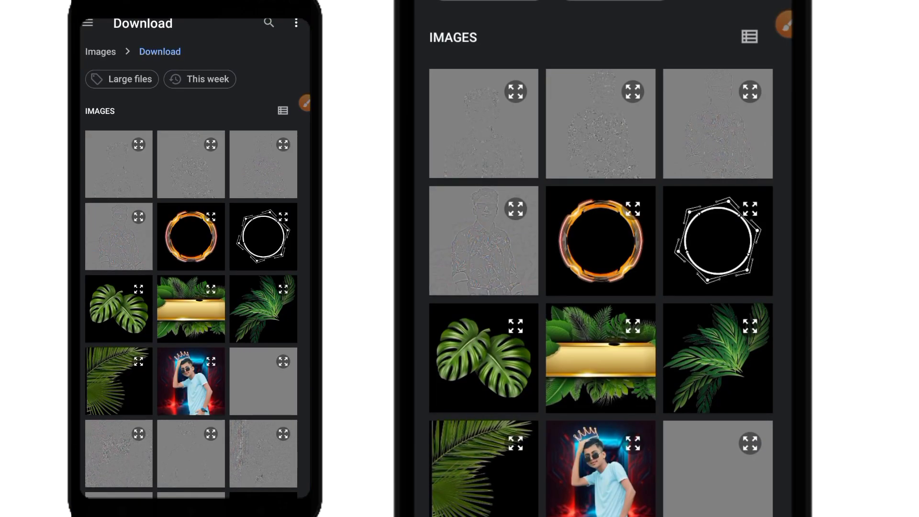
pyautogui.click(100, 51)
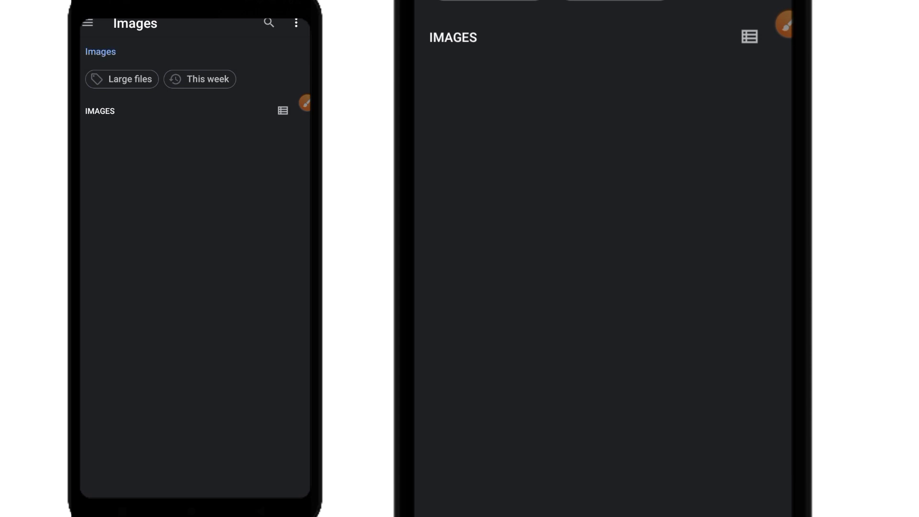
pyautogui.scroll(-3, 276, 268)
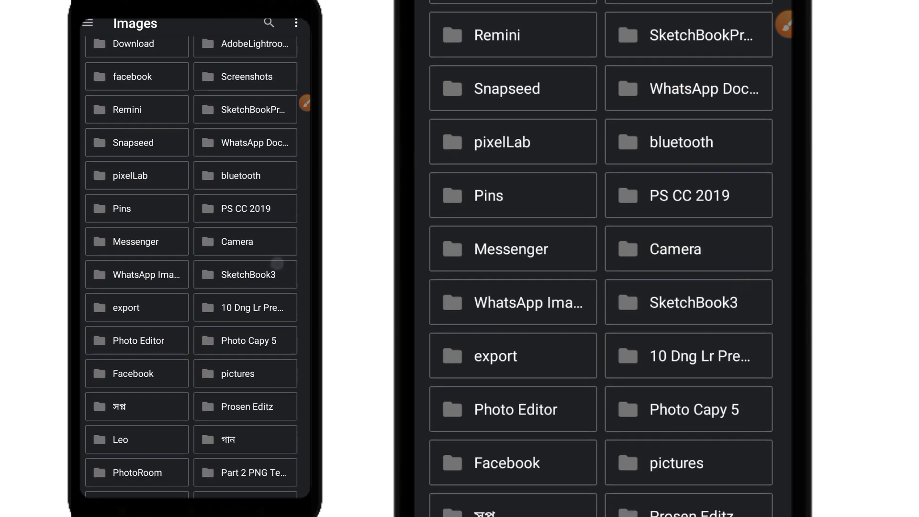
pyautogui.scroll(-3, 277, 302)
pyautogui.scroll(-1, 277, 240)
pyautogui.scroll(-1, 270, 276)
pyautogui.scroll(-1, 270, 276)
pyautogui.click(254, 260)
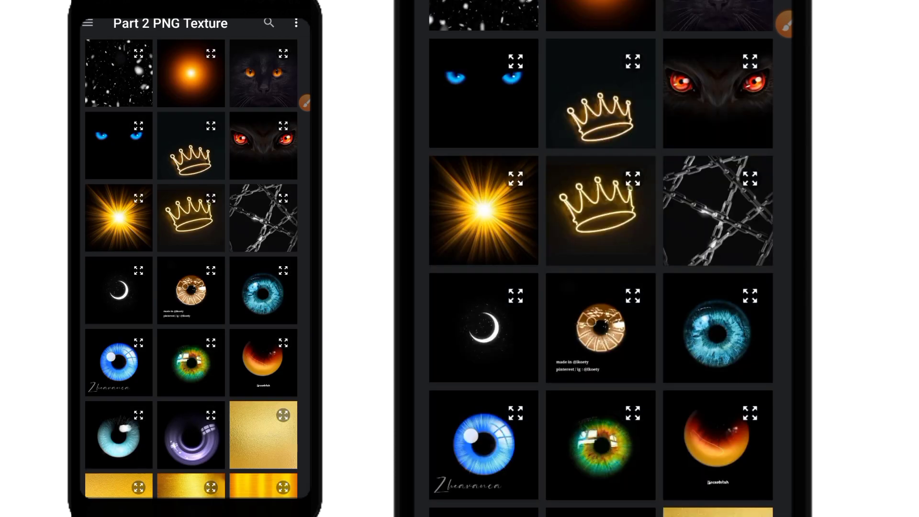
# Browse the texture thumbnails and pick the crescent moon texture
pyautogui.scroll(-1, 268, 268)
pyautogui.scroll(-2, 268, 269)
pyautogui.scroll(-1, 268, 268)
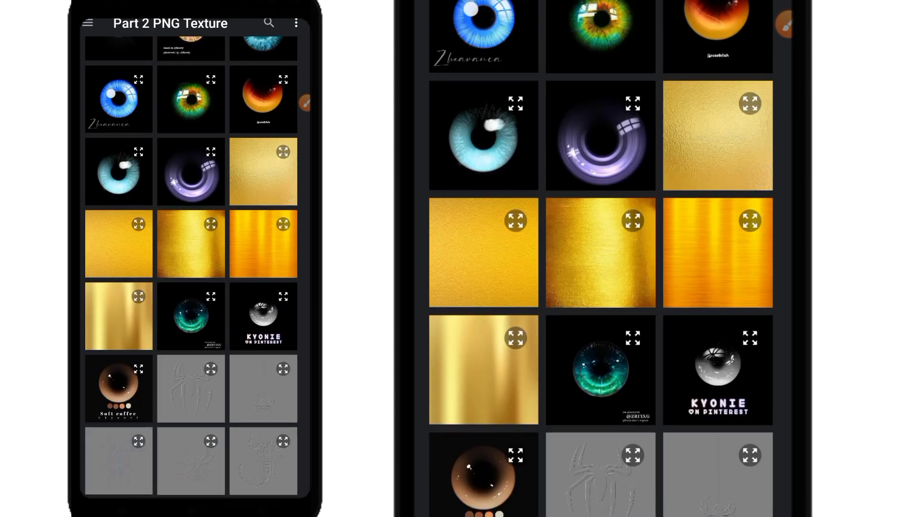
pyautogui.scroll(3, 191, 268)
pyautogui.scroll(2, 191, 268)
pyautogui.scroll(-1, 192, 268)
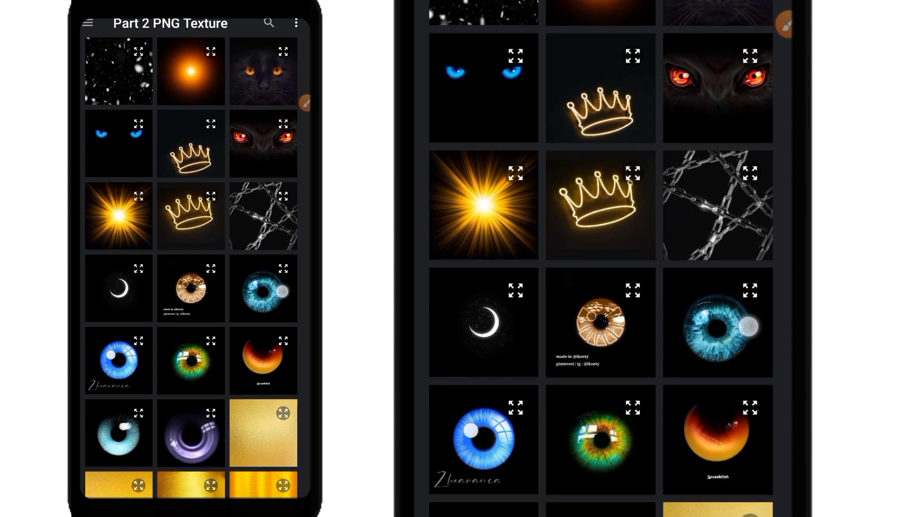
pyautogui.scroll(1, 191, 268)
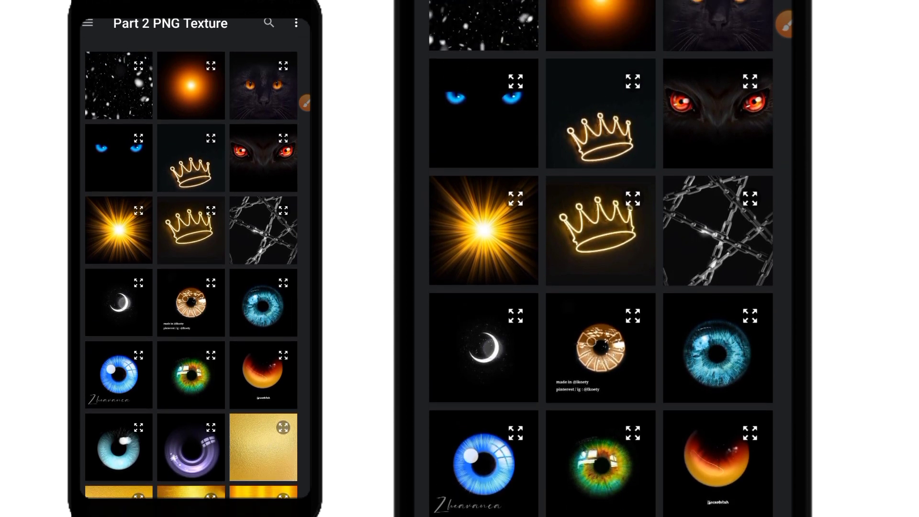
pyautogui.click(119, 302)
# Place the crescent moon texture over the face and set its layer to Lighten blending
pyautogui.moveTo(158, 383); pyautogui.dragTo(193, 313)
pyautogui.moveTo(219, 165)
pyautogui.mouseDown()
pyautogui.moveTo(242, 143)
pyautogui.moveTo(229, 134)
pyautogui.mouseUp()
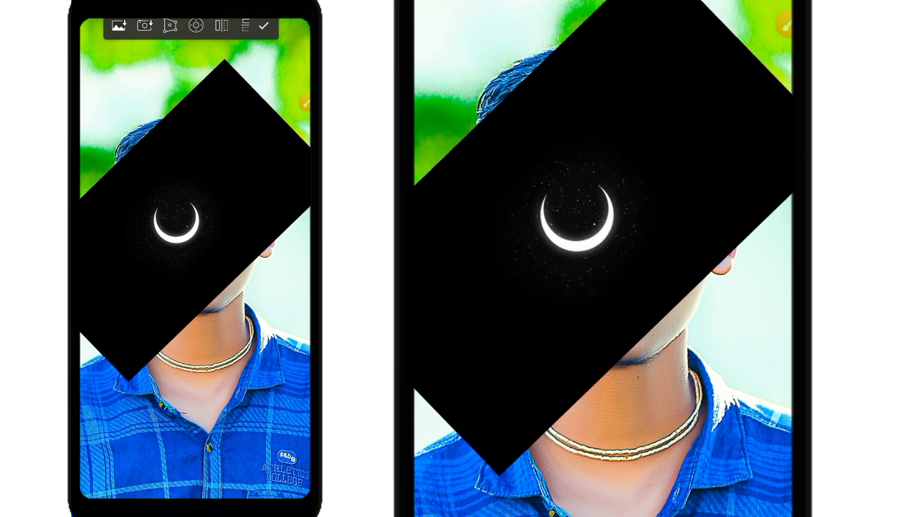
pyautogui.click(263, 26)
pyautogui.click(235, 22)
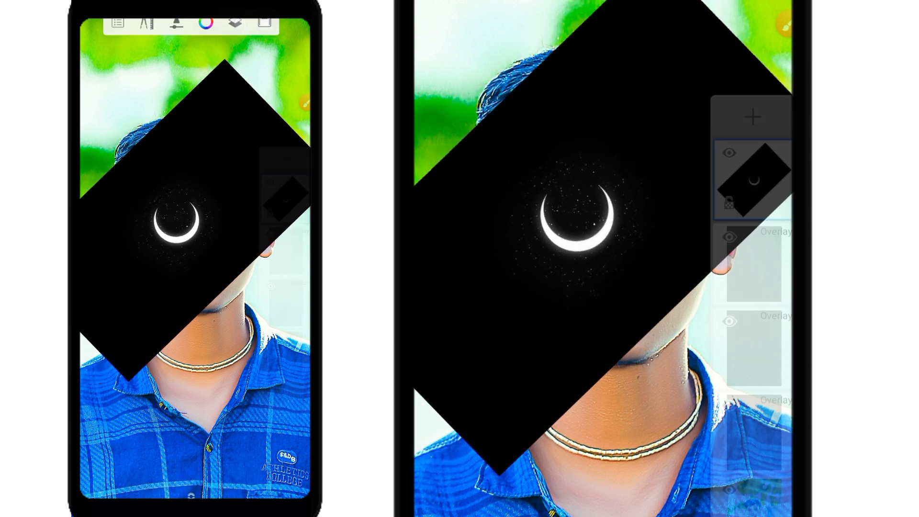
pyautogui.click(285, 200)
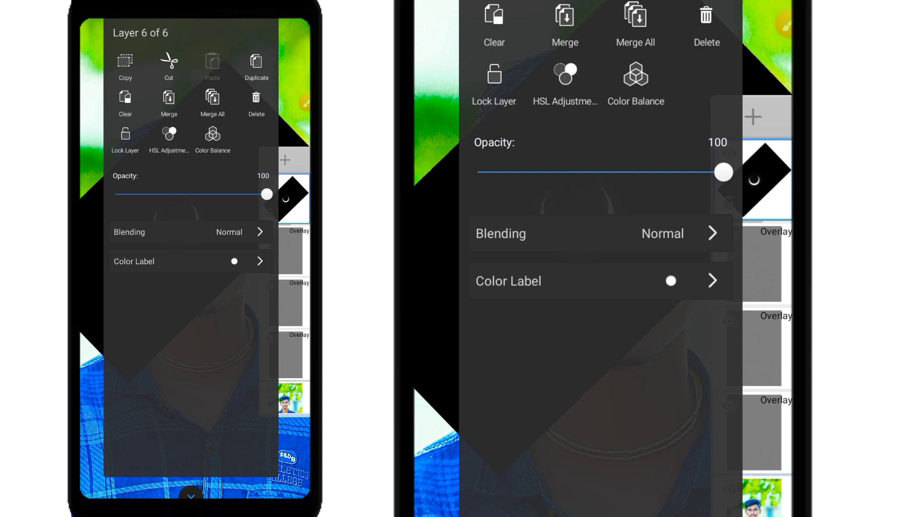
pyautogui.click(667, 238)
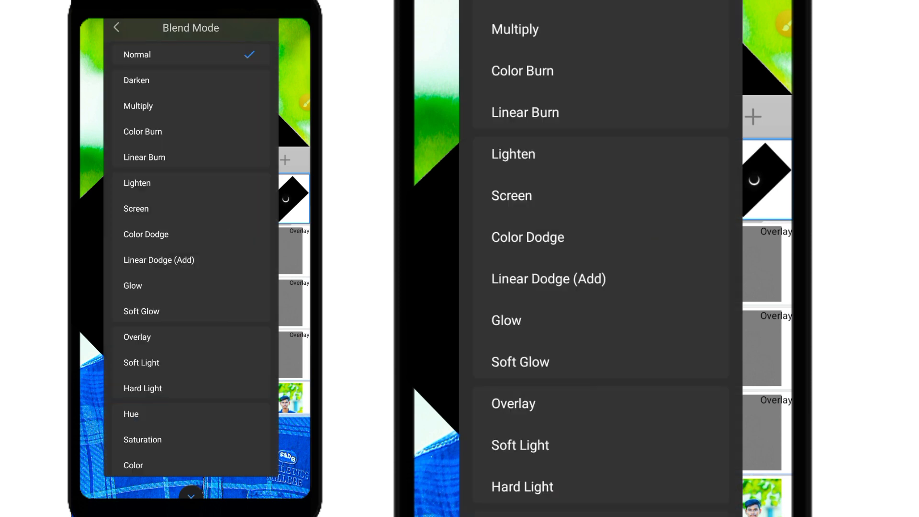
pyautogui.click(513, 154)
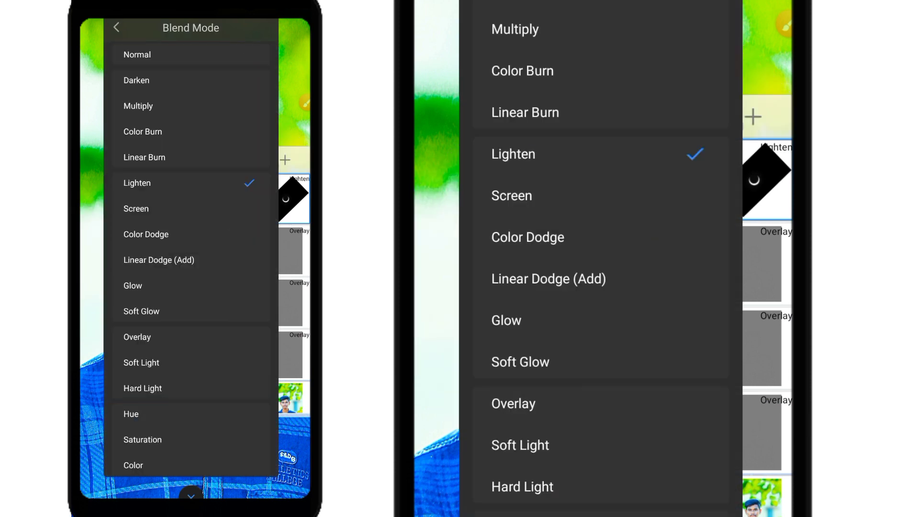
pyautogui.press('Escape')
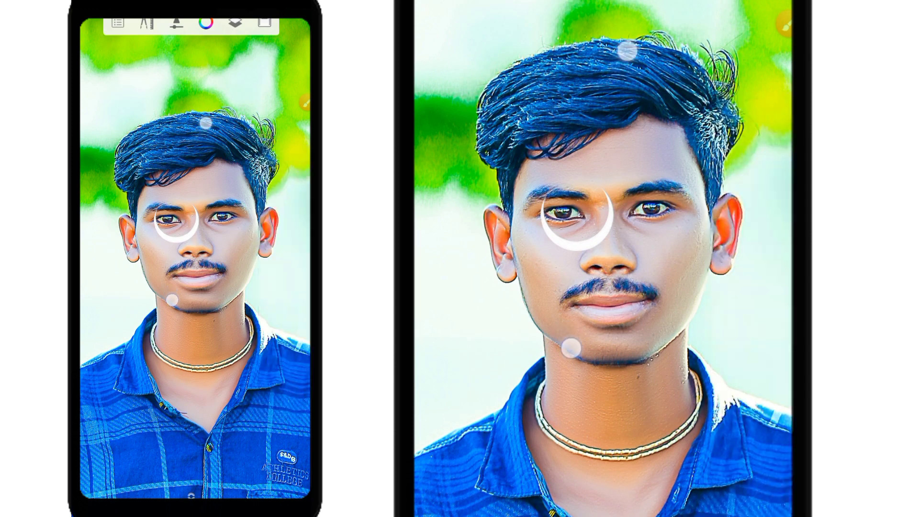
pyautogui.scroll(5, 598, 201)
pyautogui.scroll(-1, 596, 181)
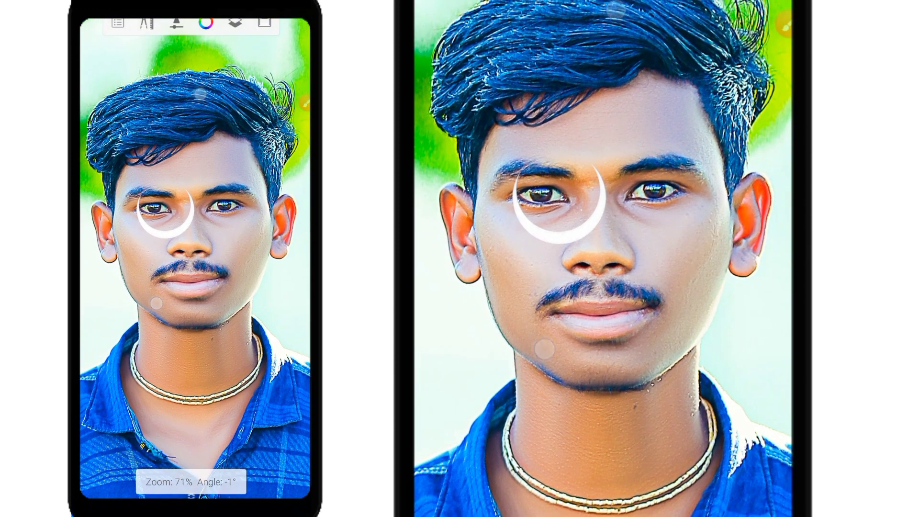
# Transform the moon layer, shrinking it to about 20% over the eye
pyautogui.click(147, 23)
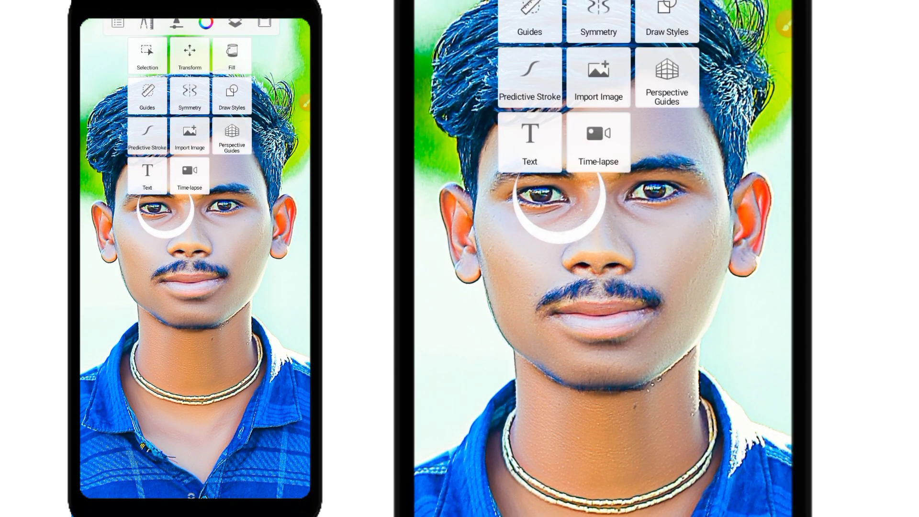
pyautogui.click(166, 210)
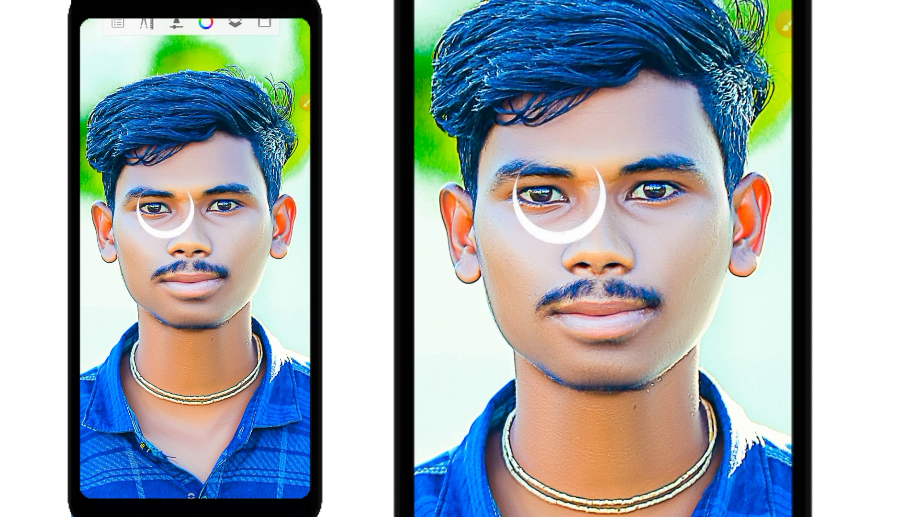
pyautogui.click(147, 22)
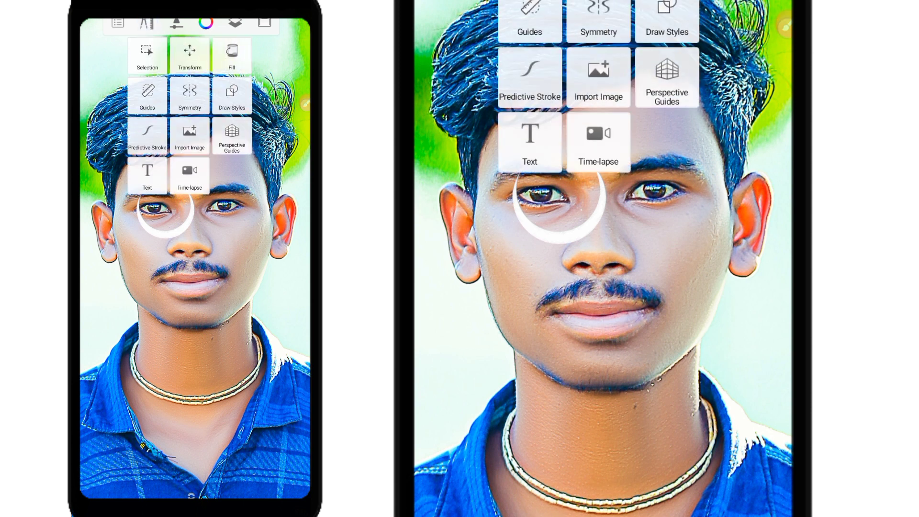
pyautogui.click(305, 104)
pyautogui.moveTo(180, 32); pyautogui.dragTo(214, 76)
pyautogui.click(289, 479)
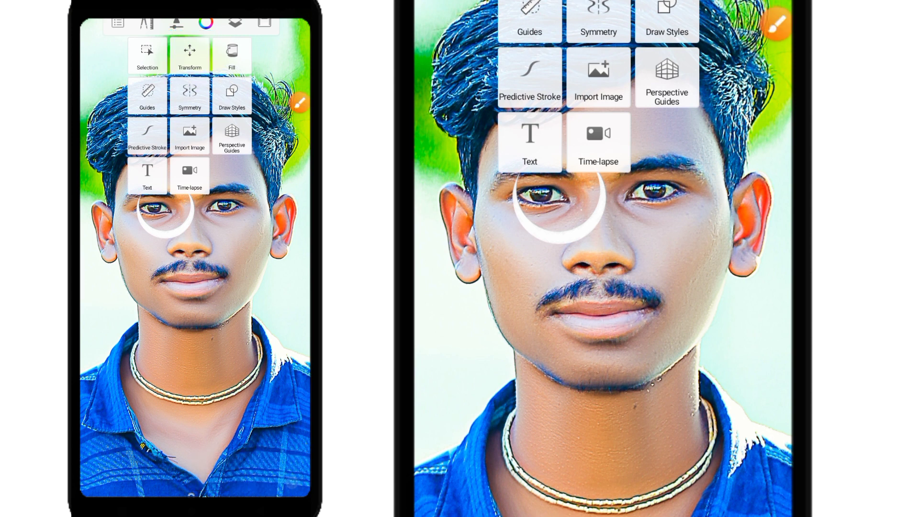
pyautogui.click(190, 52)
pyautogui.moveTo(178, 353); pyautogui.dragTo(152, 254)
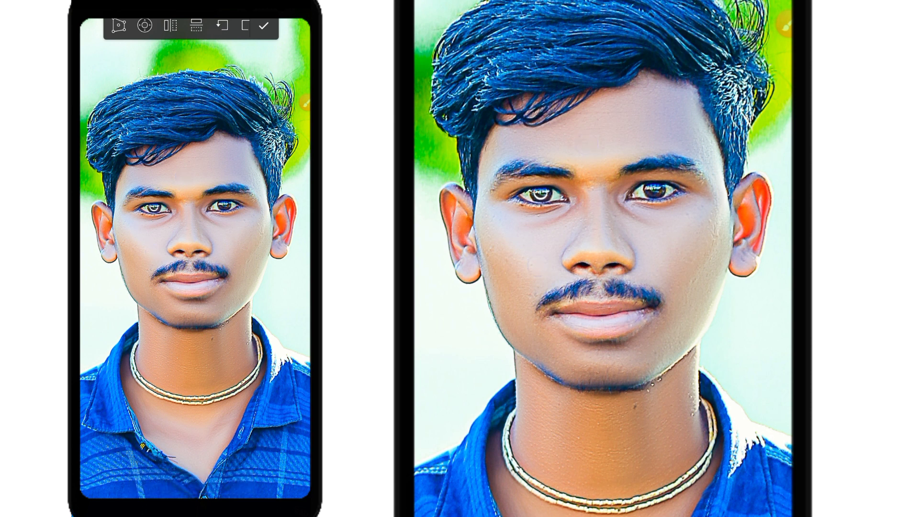
# Confirm the moon's new size and set the catchlight layer's opacity to 66
pyautogui.click(263, 25)
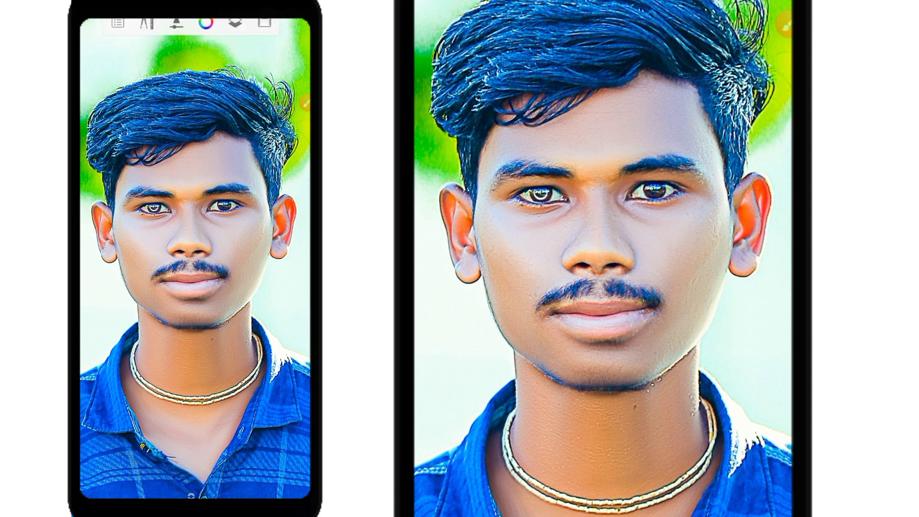
pyautogui.click(235, 23)
pyautogui.click(287, 194)
pyautogui.click(145, 194)
pyautogui.moveTo(571, 171)
pyautogui.mouseDown()
pyautogui.moveTo(476, 171)
pyautogui.moveTo(681, 169)
pyautogui.moveTo(644, 171)
pyautogui.mouseUp()
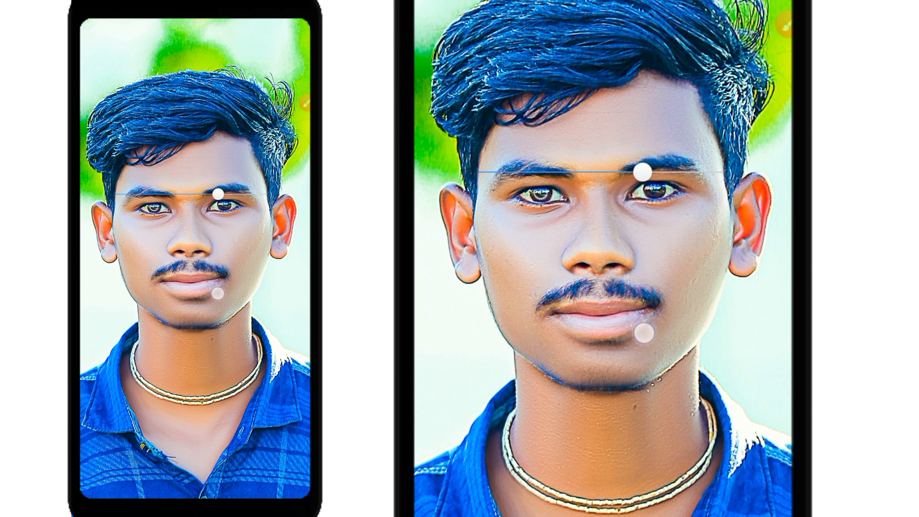
pyautogui.moveTo(644, 332); pyautogui.dragTo(640, 332)
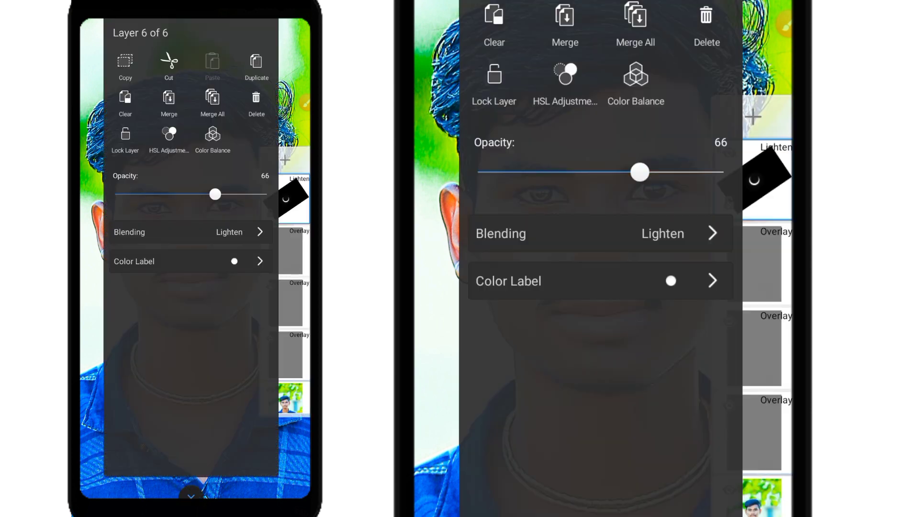
# Duplicate the catchlight layer and scale the copy to about 101%
pyautogui.click(256, 62)
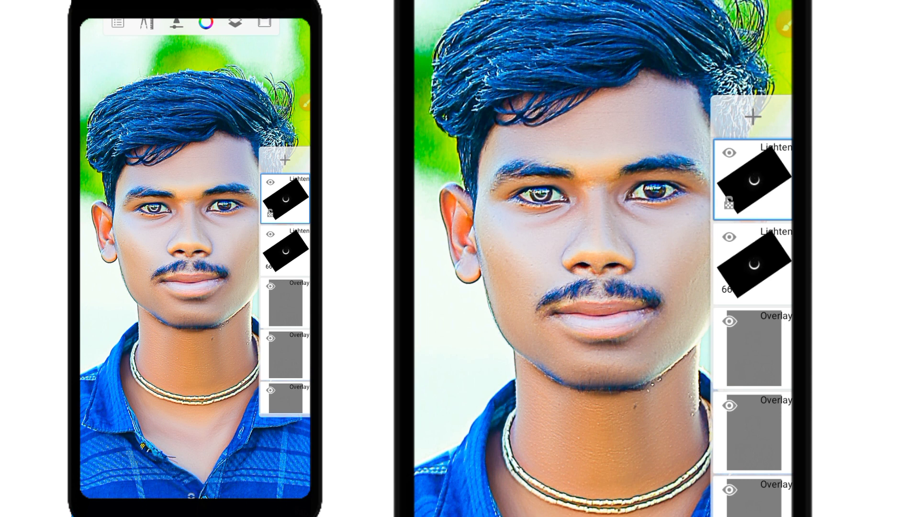
pyautogui.click(147, 22)
pyautogui.click(186, 54)
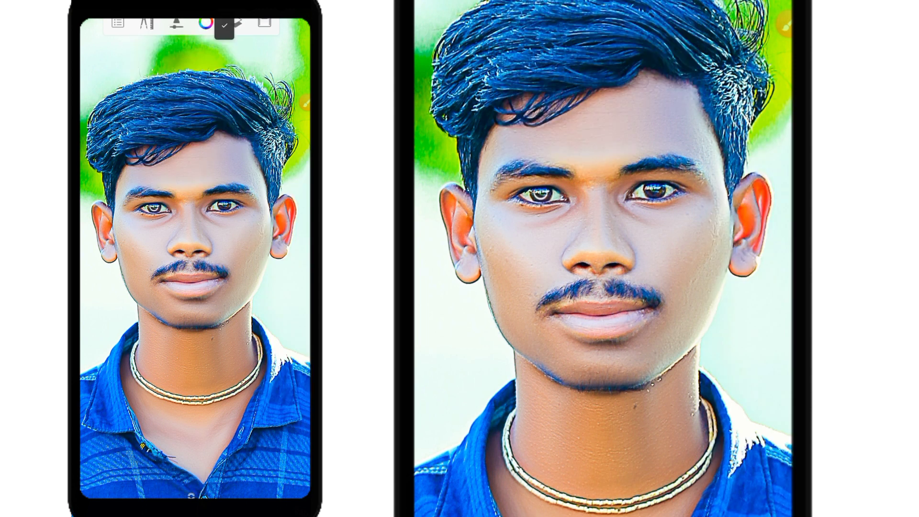
pyautogui.moveTo(178, 135)
pyautogui.mouseDown()
pyautogui.moveTo(238, 134)
pyautogui.moveTo(233, 128)
pyautogui.mouseUp()
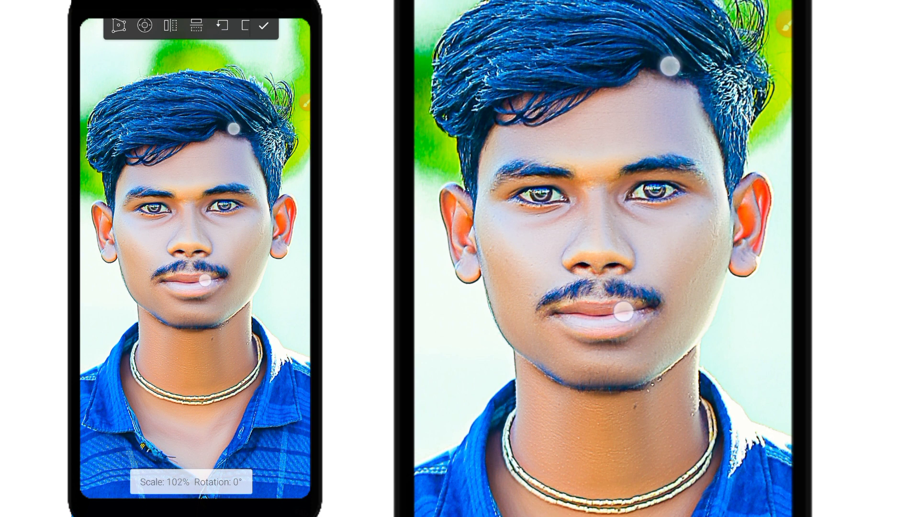
pyautogui.moveTo(234, 128); pyautogui.dragTo(237, 129)
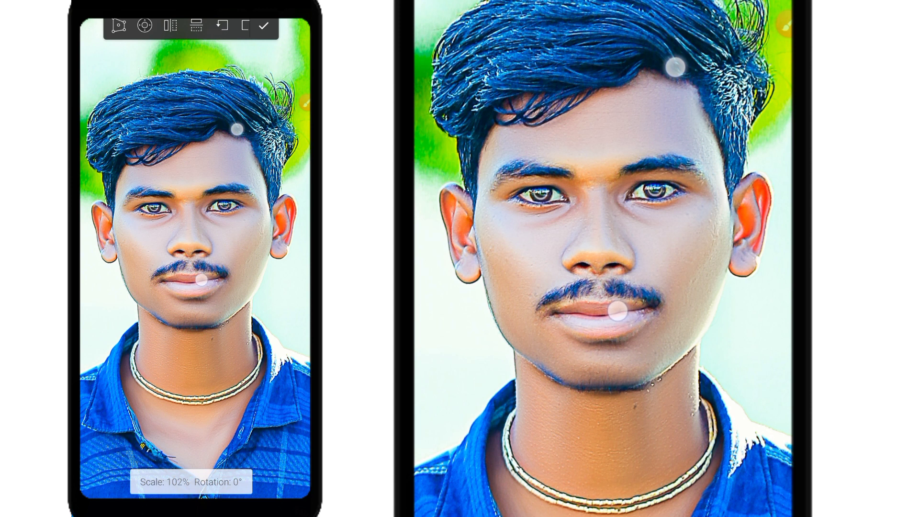
pyautogui.click(263, 26)
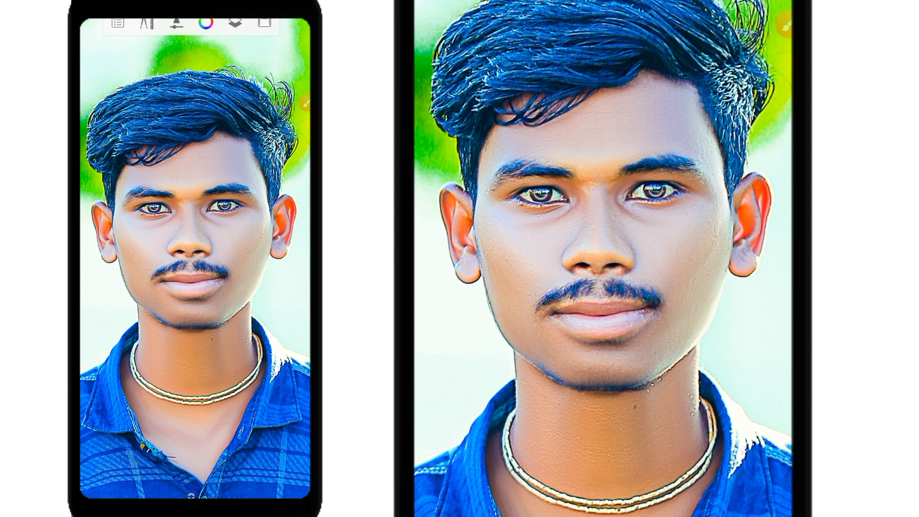
pyautogui.click(235, 23)
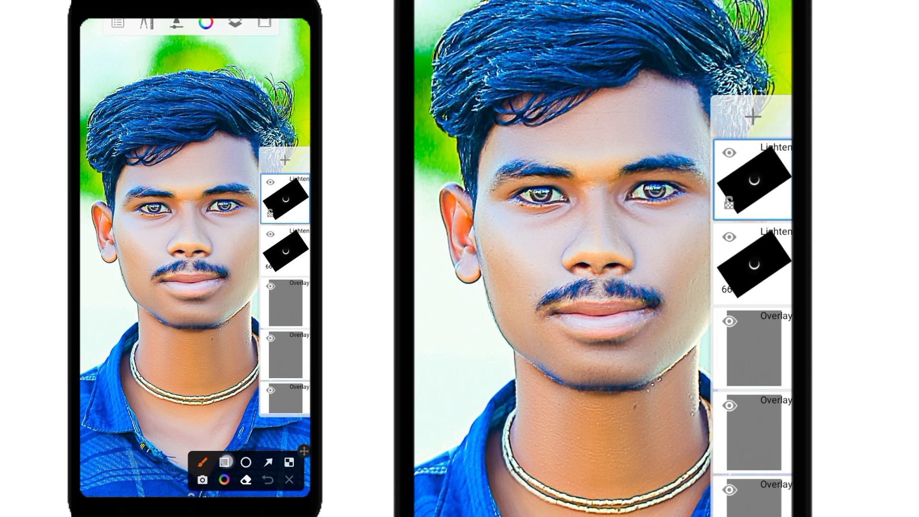
# Add a new blank layer on top of the Lighten layers
pyautogui.moveTo(725, 83); pyautogui.dragTo(778, 138)
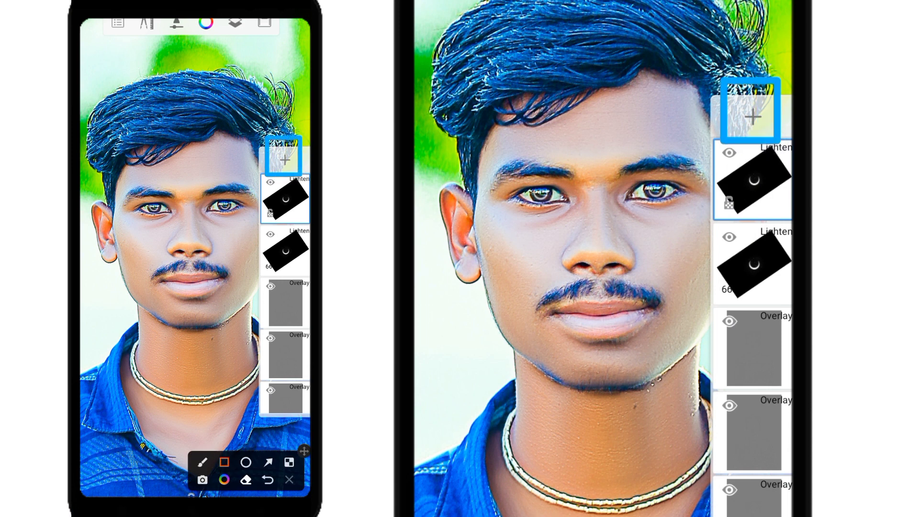
pyautogui.click(286, 480)
pyautogui.click(285, 159)
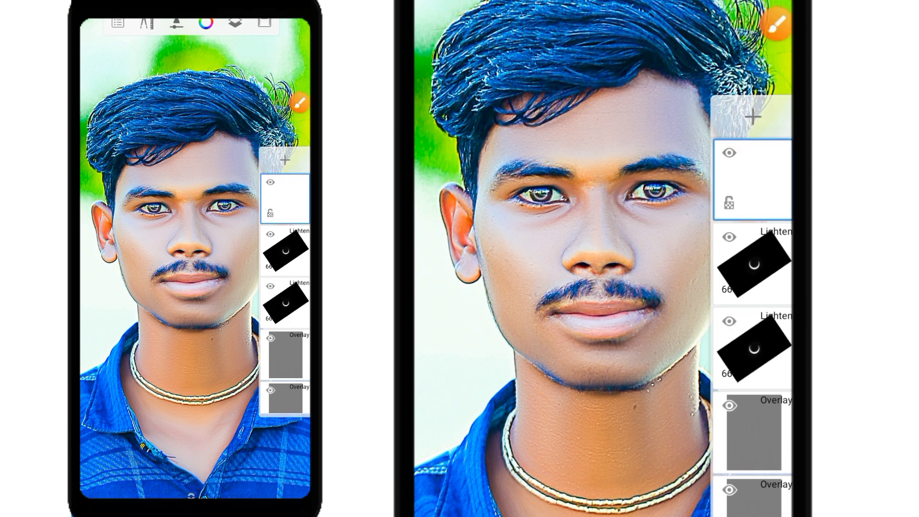
pyautogui.click(299, 102)
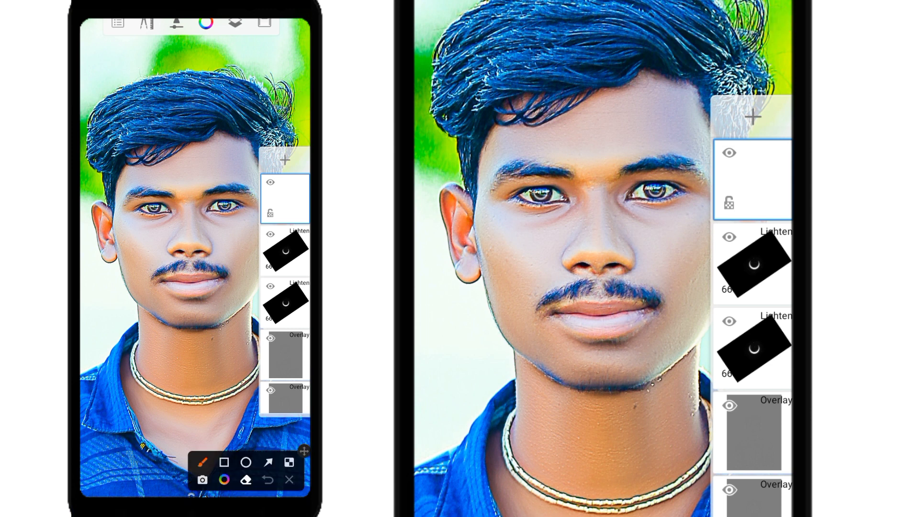
pyautogui.click(291, 480)
pyautogui.click(276, 66)
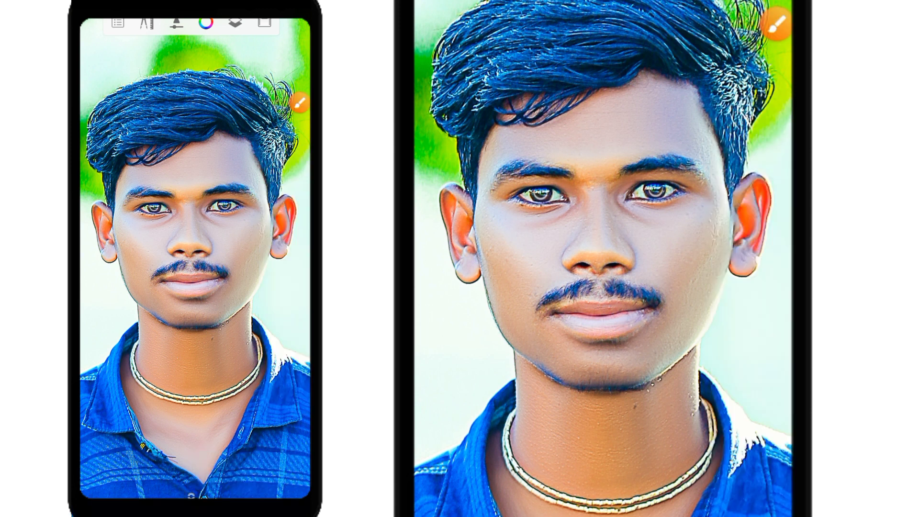
# Choose the Flow Airbrush from the Basic set in the brush library
pyautogui.click(176, 23)
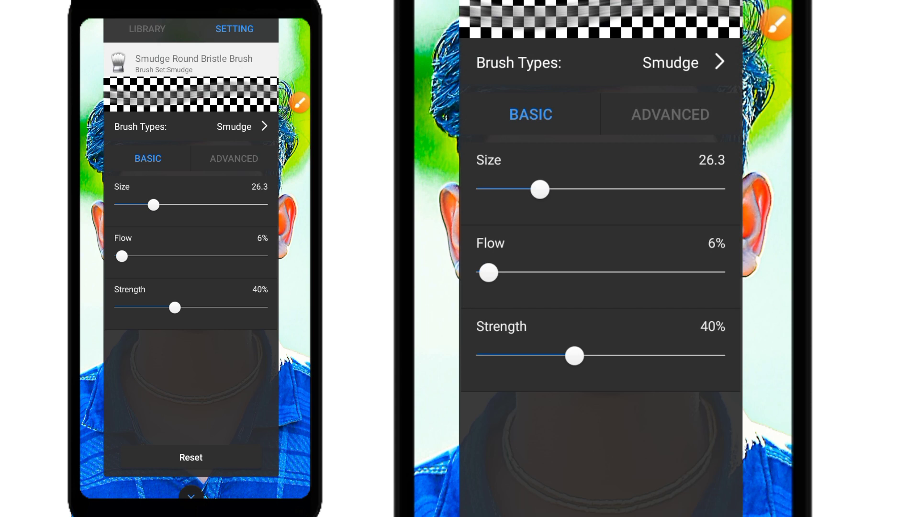
pyautogui.click(147, 29)
pyautogui.scroll(10, 191, 288)
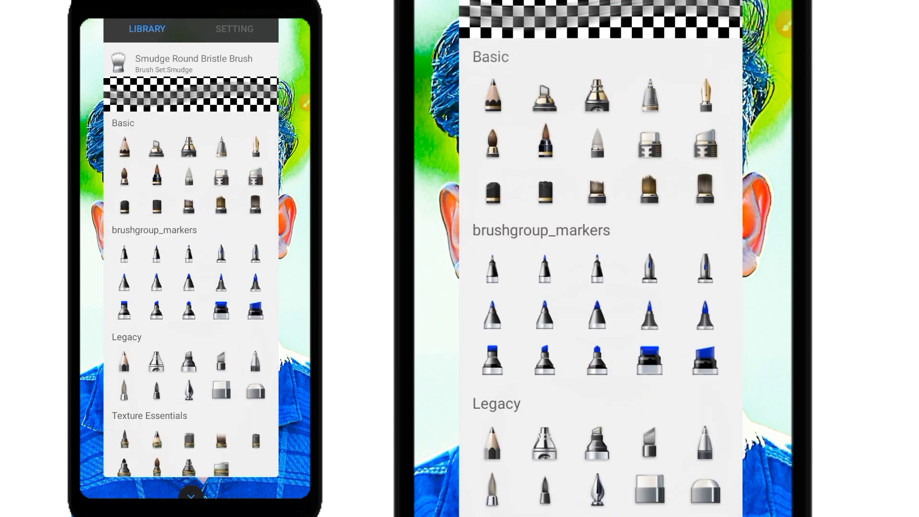
pyautogui.click(304, 103)
pyautogui.moveTo(570, 54); pyautogui.dragTo(625, 136)
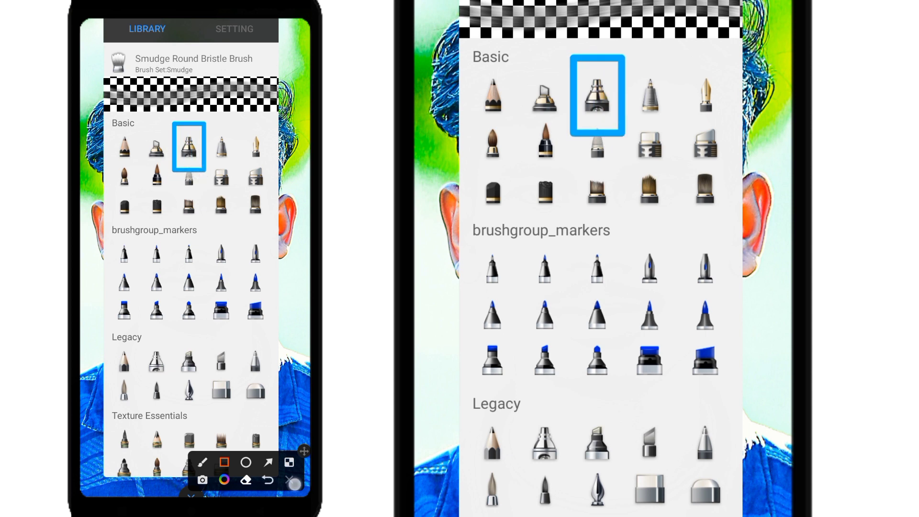
pyautogui.click(294, 484)
pyautogui.click(189, 146)
# Show the Flow Airbrush settings, at size 12.1 and 100% opacity
pyautogui.click(299, 103)
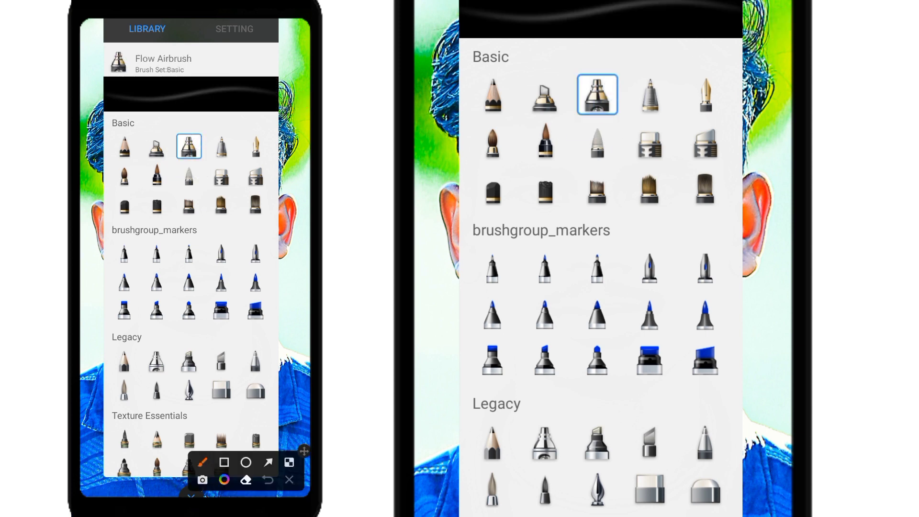
pyautogui.moveTo(192, 198); pyautogui.dragTo(247, 36)
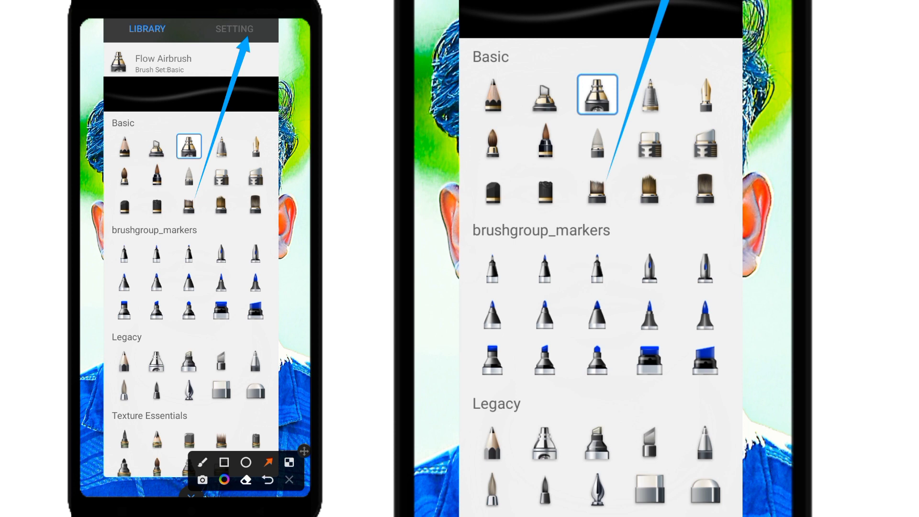
pyautogui.click(289, 480)
pyautogui.click(234, 29)
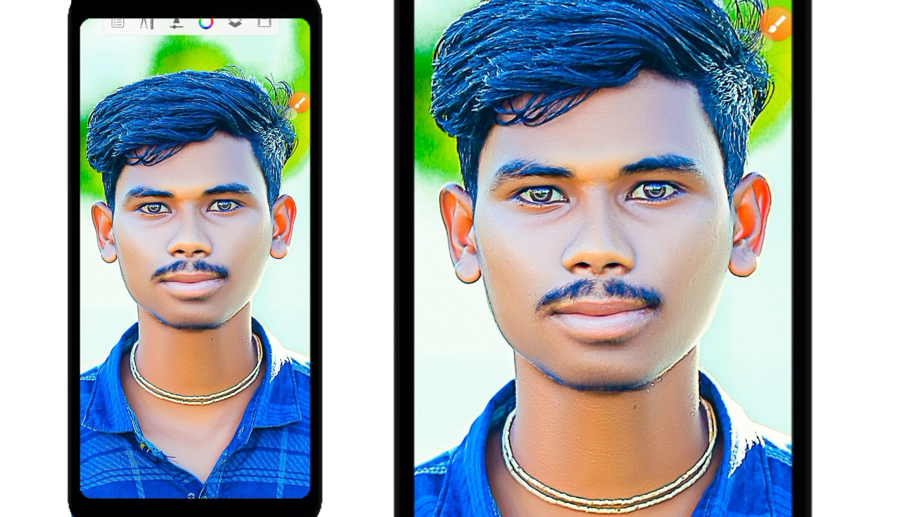
pyautogui.click(299, 102)
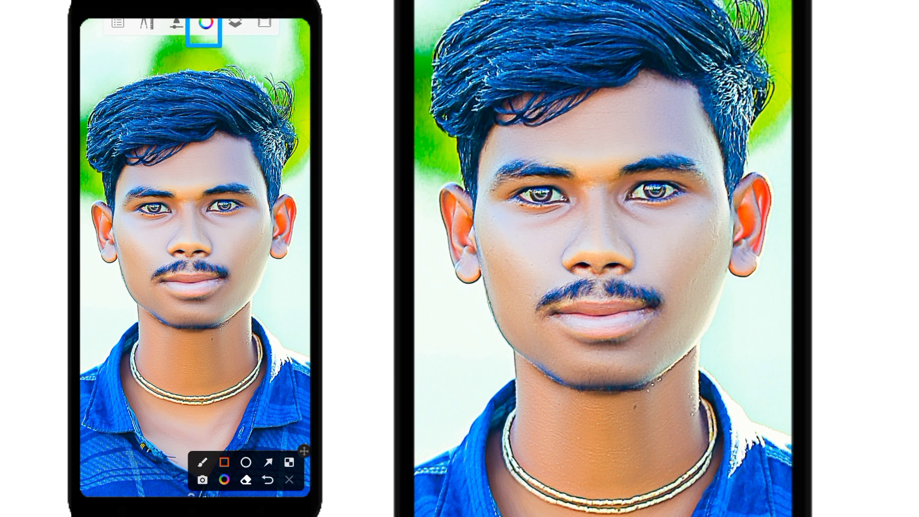
# Set the brush colour to a pinkish red: H 340, S 100, L 50
pyautogui.click(289, 479)
pyautogui.click(206, 23)
pyautogui.moveTo(251, 181)
pyautogui.mouseDown()
pyautogui.moveTo(268, 158)
pyautogui.moveTo(253, 176)
pyautogui.mouseUp()
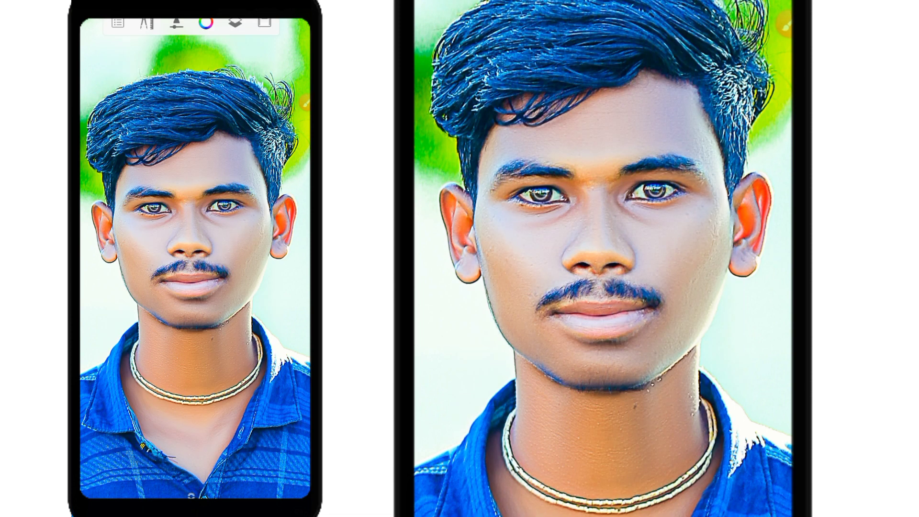
# Zoom onto the mouth and airbrush the upper lip, whitish lower lip and right corner
pyautogui.scroll(5, 225, 253)
pyautogui.moveTo(210, 271)
pyautogui.mouseDown()
pyautogui.moveTo(263, 209)
pyautogui.moveTo(162, 266)
pyautogui.moveTo(185, 267)
pyautogui.moveTo(185, 244)
pyautogui.moveTo(139, 303)
pyautogui.moveTo(179, 267)
pyautogui.moveTo(177, 309)
pyautogui.moveTo(214, 304)
pyautogui.moveTo(268, 251)
pyautogui.mouseUp()
pyautogui.moveTo(663, 270)
pyautogui.mouseDown()
pyautogui.moveTo(683, 308)
pyautogui.moveTo(580, 365)
pyautogui.moveTo(703, 265)
pyautogui.moveTo(532, 358)
pyautogui.moveTo(673, 242)
pyautogui.moveTo(530, 313)
pyautogui.mouseUp()
pyautogui.moveTo(595, 263)
pyautogui.mouseDown()
pyautogui.moveTo(734, 178)
pyautogui.moveTo(712, 236)
pyautogui.moveTo(745, 179)
pyautogui.moveTo(675, 332)
pyautogui.moveTo(732, 253)
pyautogui.moveTo(560, 384)
pyautogui.moveTo(611, 360)
pyautogui.moveTo(564, 375)
pyautogui.moveTo(648, 302)
pyautogui.moveTo(535, 371)
pyautogui.moveTo(455, 357)
pyautogui.moveTo(681, 301)
pyautogui.moveTo(556, 388)
pyautogui.moveTo(738, 209)
pyautogui.moveTo(573, 324)
pyautogui.moveTo(502, 306)
pyautogui.moveTo(560, 262)
pyautogui.moveTo(755, 179)
pyautogui.moveTo(677, 211)
pyautogui.moveTo(727, 234)
pyautogui.moveTo(767, 153)
pyautogui.moveTo(718, 297)
pyautogui.moveTo(652, 349)
pyautogui.moveTo(478, 386)
pyautogui.moveTo(422, 357)
pyautogui.mouseUp()
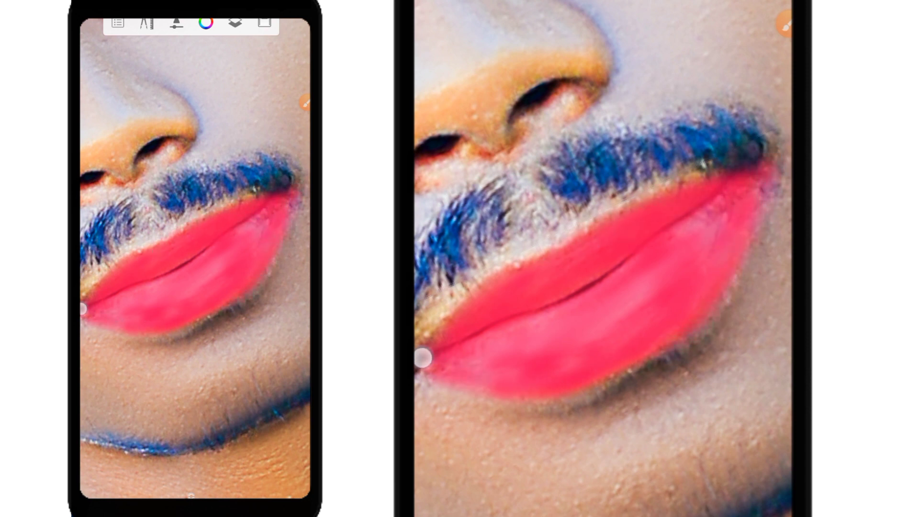
# Zoom out to show the whole face with its coral-pink lips
pyautogui.scroll(-5, 656, 297)
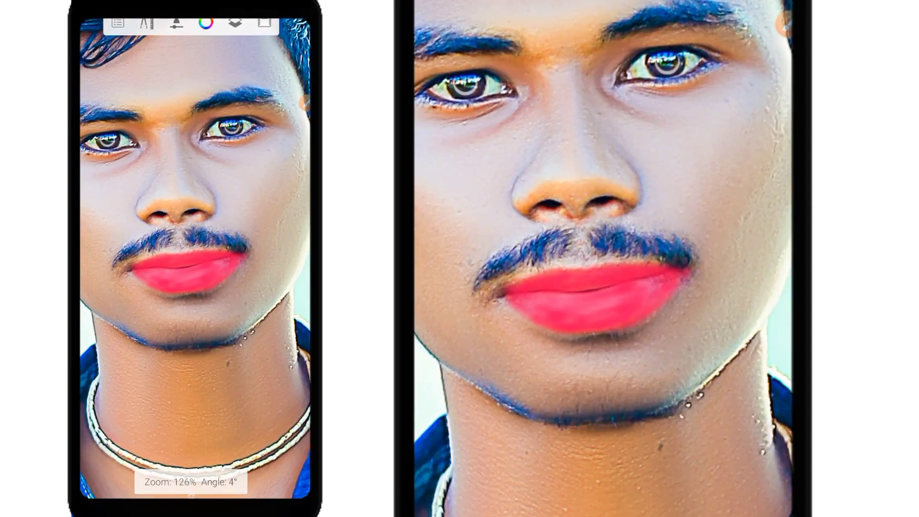
pyautogui.scroll(-3, 658, 299)
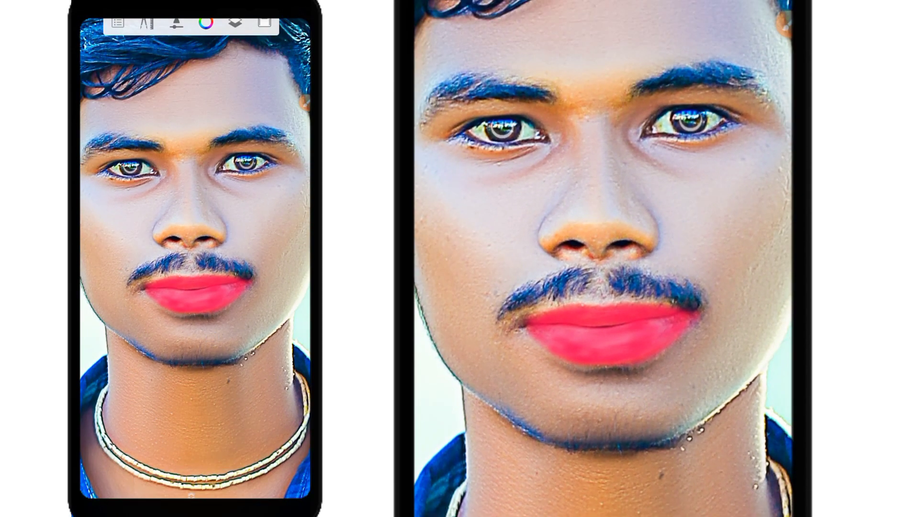
# Set the lip layer's blend mode to Overlay at 29% opacity
pyautogui.click(235, 22)
pyautogui.click(765, 178)
pyautogui.click(676, 238)
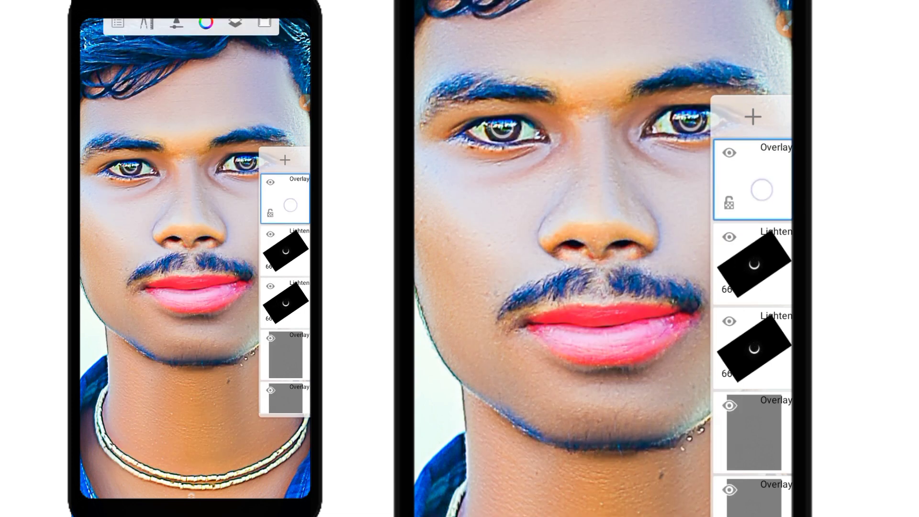
pyautogui.click(765, 178)
pyautogui.scroll(3, 501, 223)
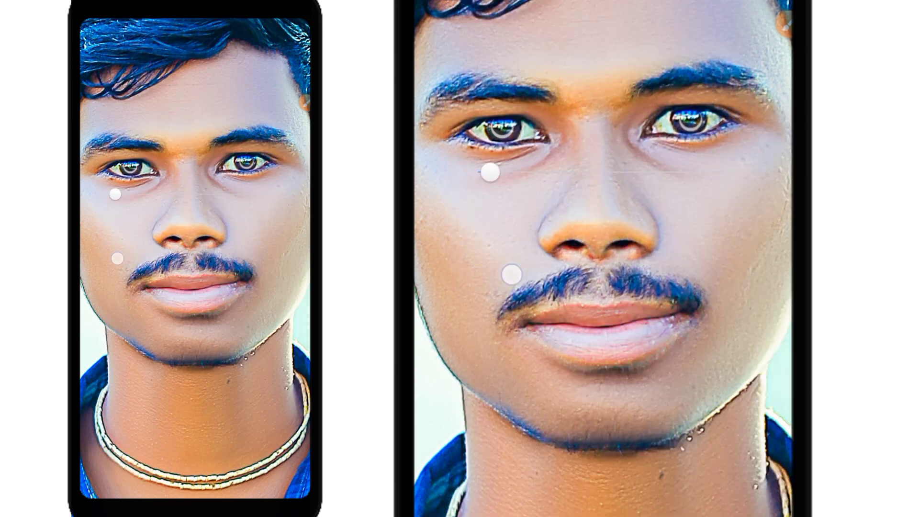
pyautogui.moveTo(489, 172)
pyautogui.mouseDown()
pyautogui.moveTo(568, 171)
pyautogui.moveTo(549, 172)
pyautogui.mouseUp()
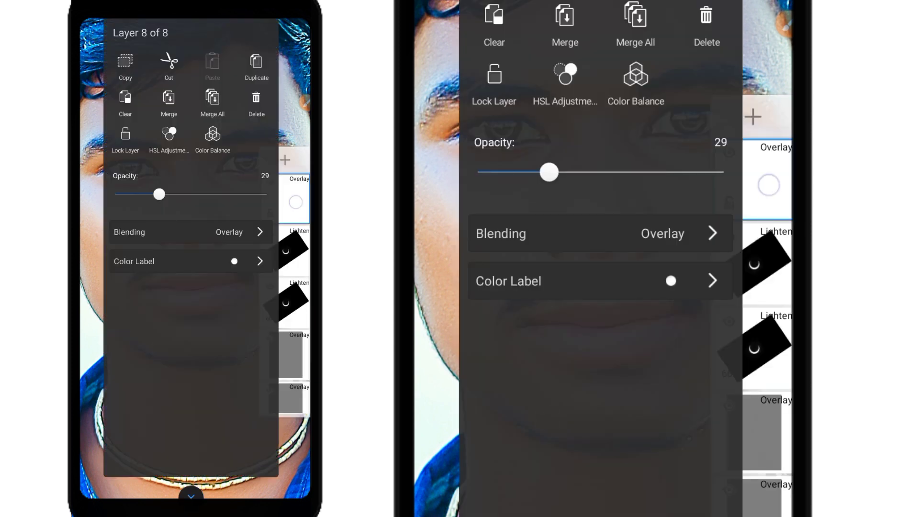
pyautogui.click(625, 314)
# Lower the top Overlay layer's opacity to 26
pyautogui.scroll(5, 626, 314)
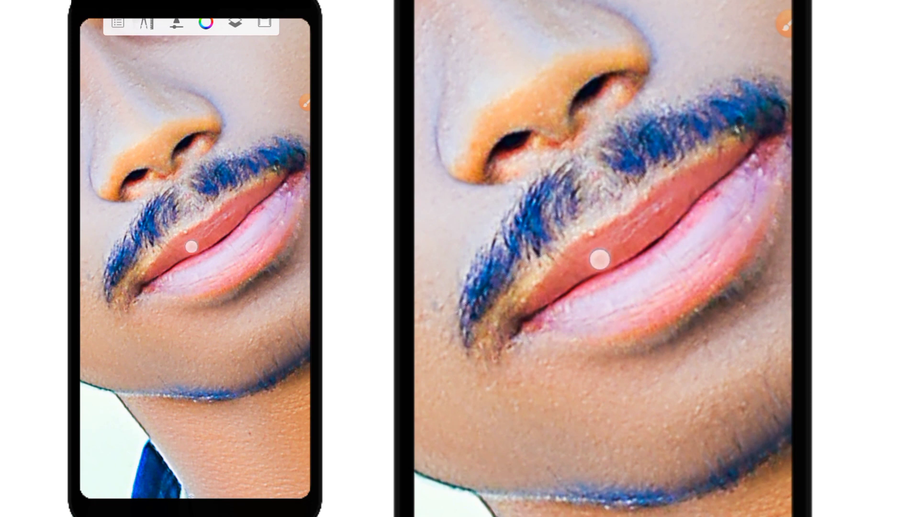
pyautogui.scroll(-5, 670, 230)
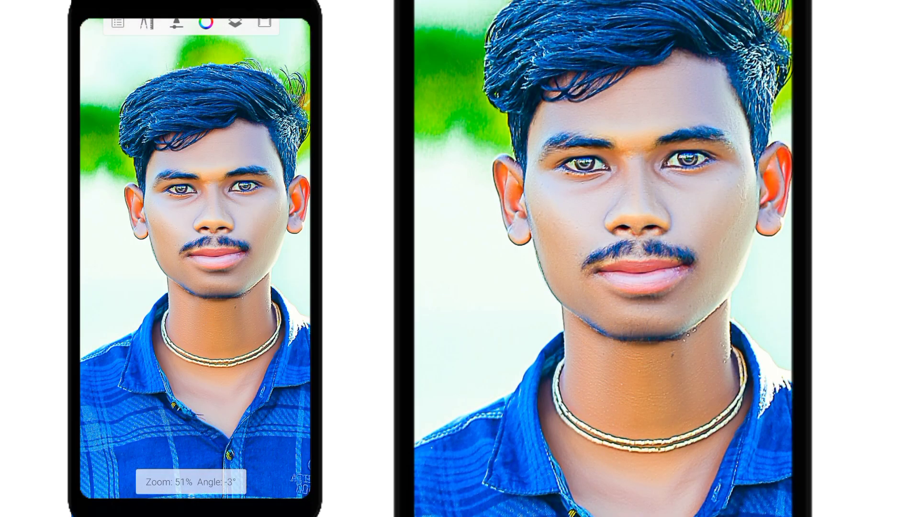
pyautogui.scroll(-5, 651, 258)
pyautogui.scroll(-2, 645, 276)
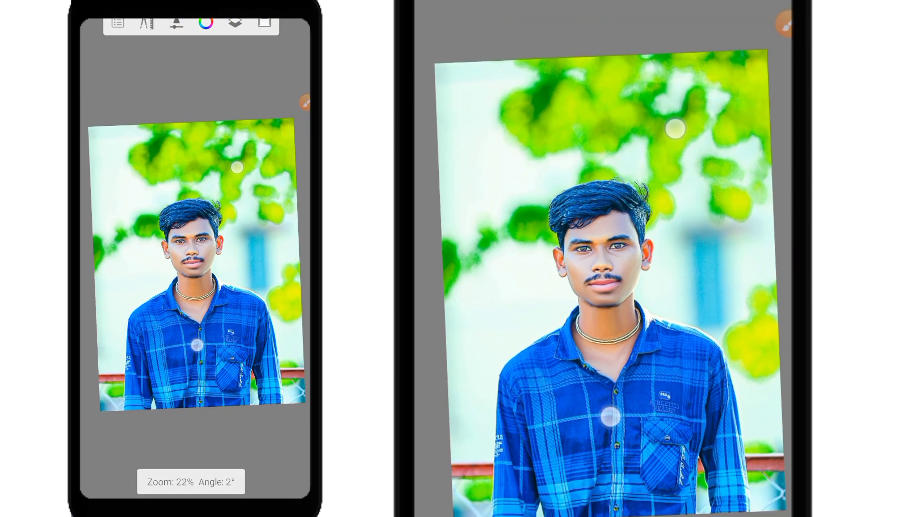
pyautogui.scroll(5, 646, 275)
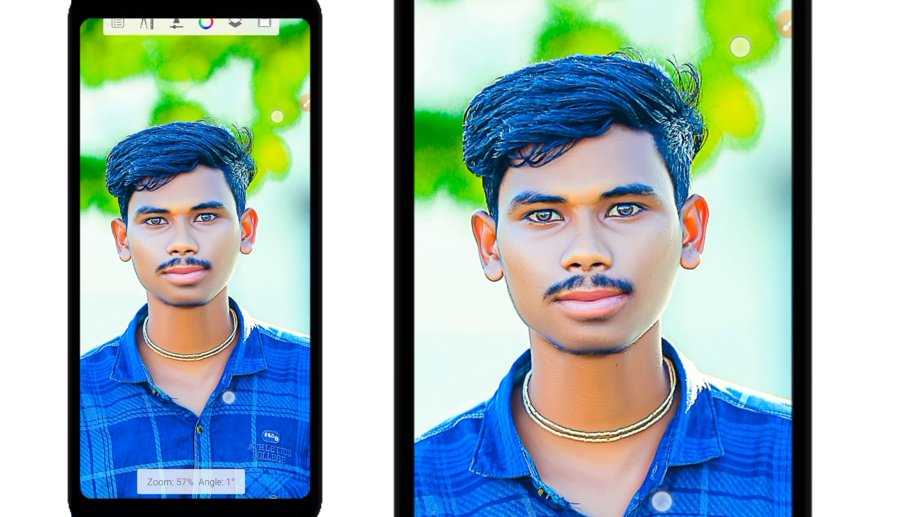
pyautogui.scroll(2, 703, 274)
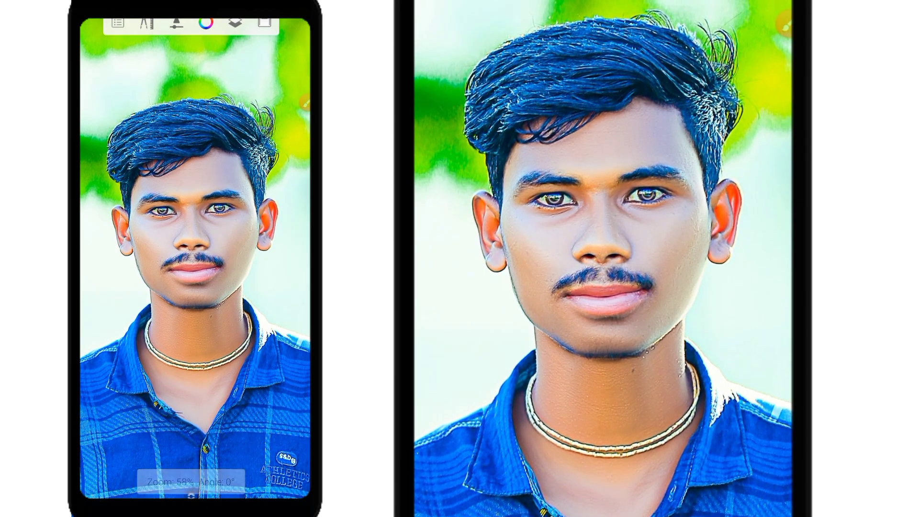
pyautogui.click(235, 23)
pyautogui.click(766, 188)
pyautogui.click(547, 171)
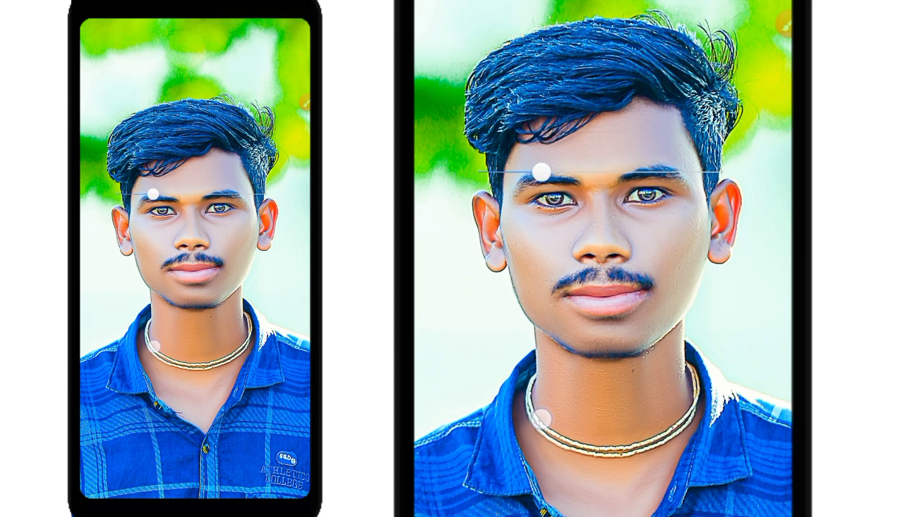
pyautogui.moveTo(541, 171); pyautogui.dragTo(542, 172)
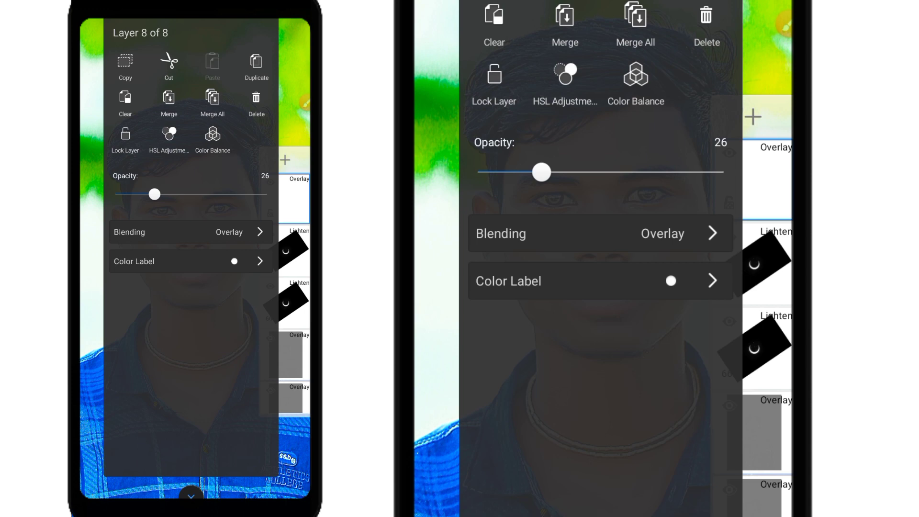
pyautogui.click(608, 335)
# Review the portrait at several zoom levels, then start Import Image from Tools
pyautogui.scroll(-5, 607, 258)
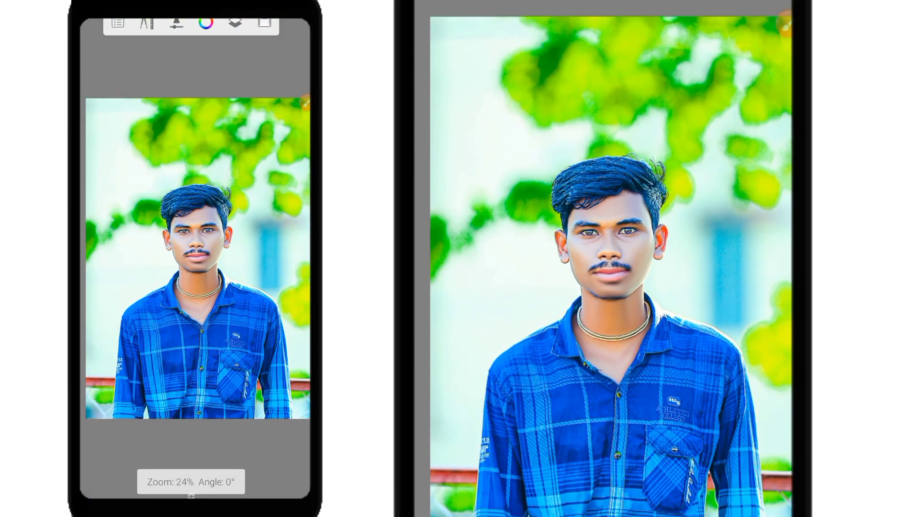
pyautogui.scroll(-2, 641, 263)
pyautogui.scroll(3, 637, 266)
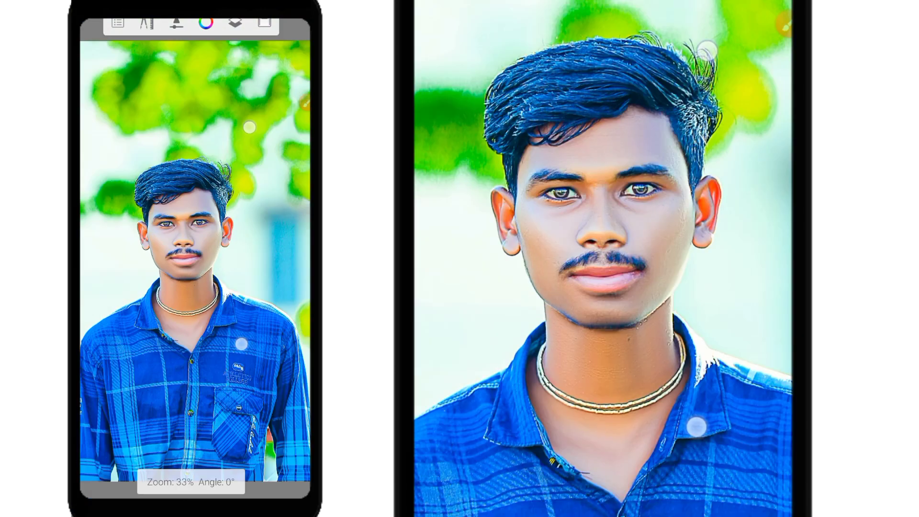
pyautogui.scroll(2, 636, 267)
pyautogui.scroll(3, 622, 258)
pyautogui.scroll(2, 623, 259)
pyautogui.scroll(3, 665, 287)
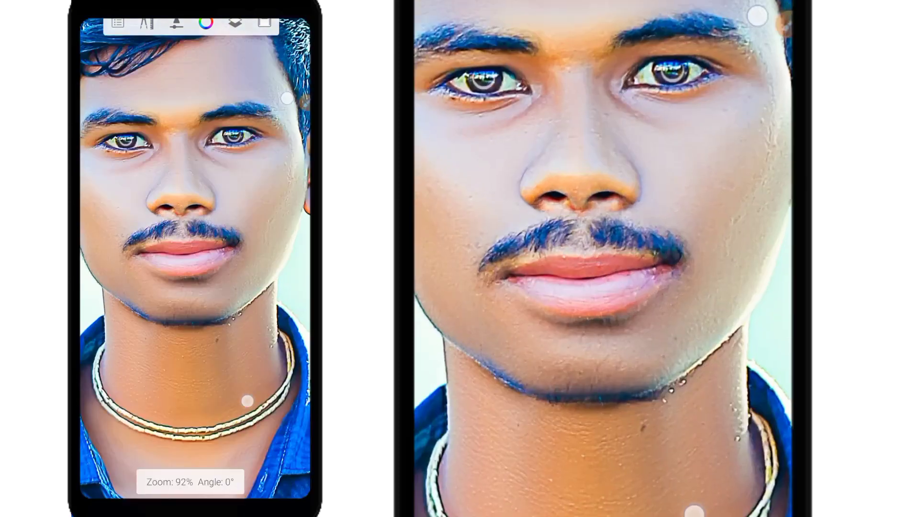
pyautogui.scroll(1, 665, 287)
pyautogui.scroll(-1, 666, 292)
pyautogui.scroll(-1, 665, 292)
pyautogui.scroll(-2, 665, 292)
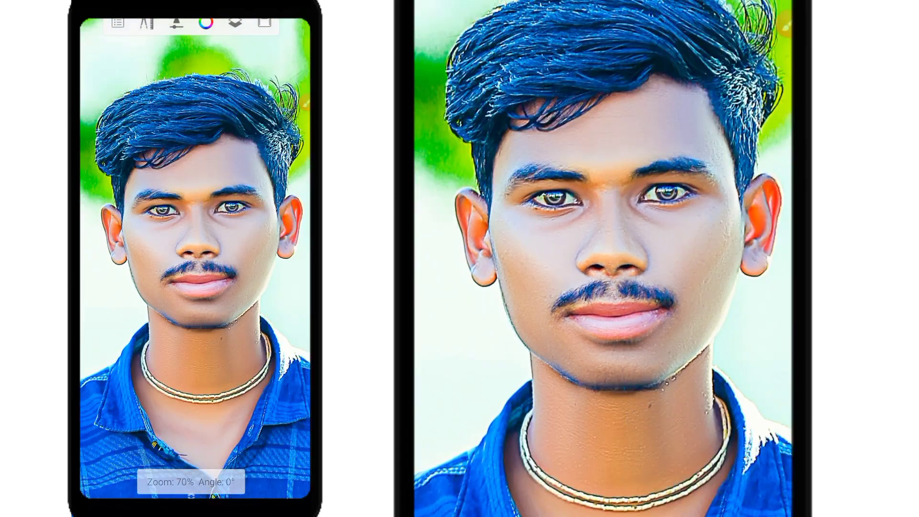
pyautogui.scroll(-2, 665, 287)
pyautogui.scroll(-2, 656, 277)
pyautogui.scroll(-1, 651, 263)
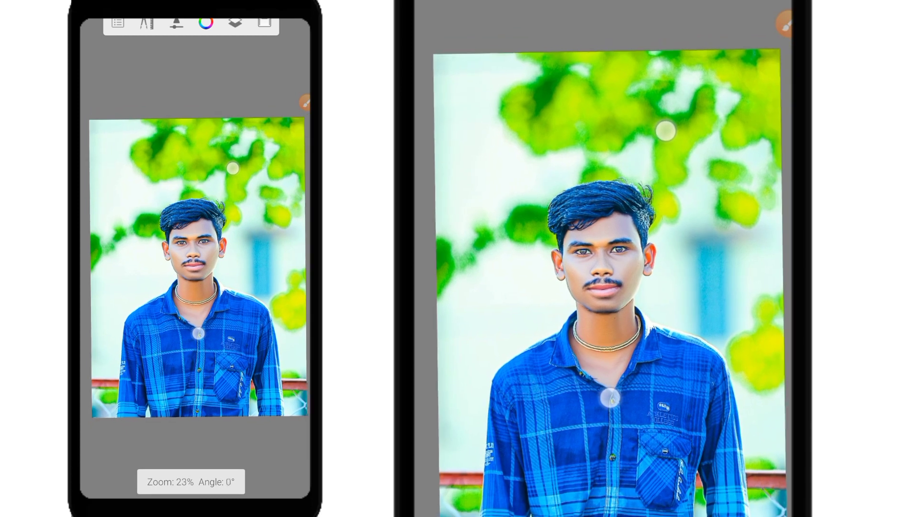
pyautogui.scroll(1, 654, 262)
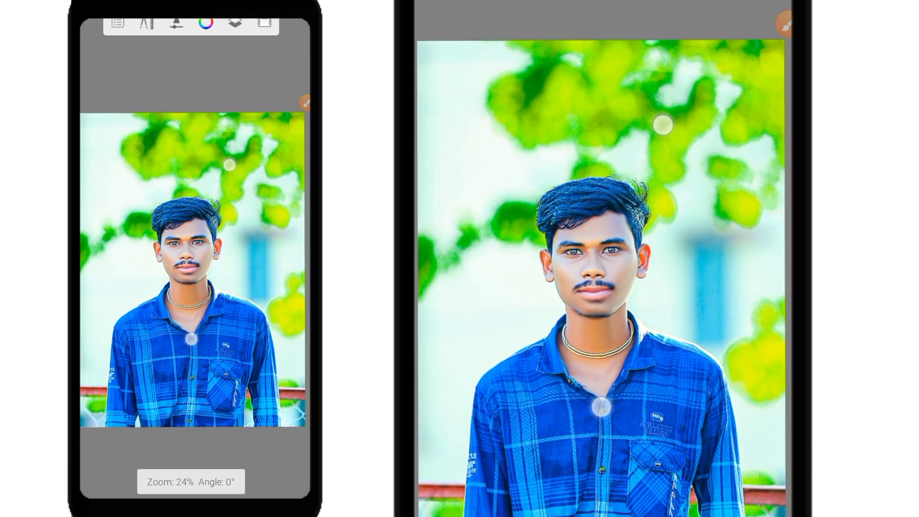
pyautogui.click(146, 23)
pyautogui.click(189, 136)
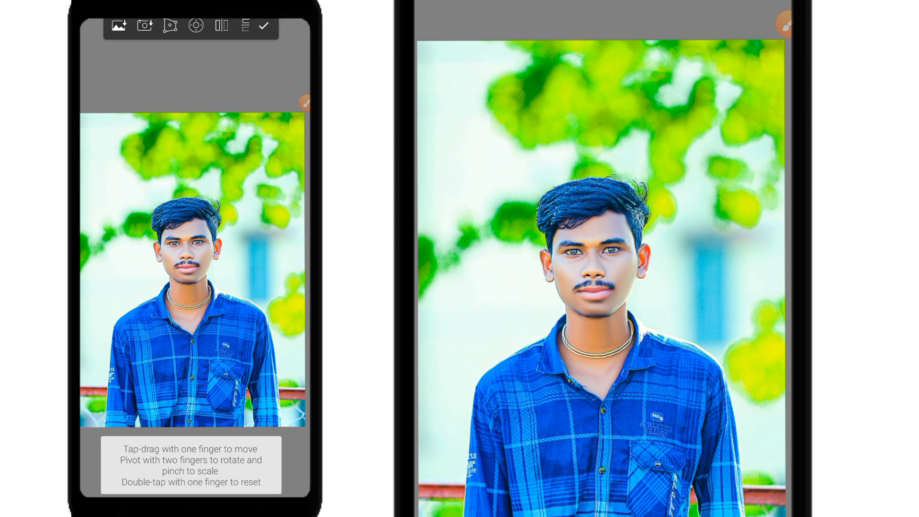
# Import the signature logo from Images > pixelLab and shrink it to 24% scale
pyautogui.click(119, 25)
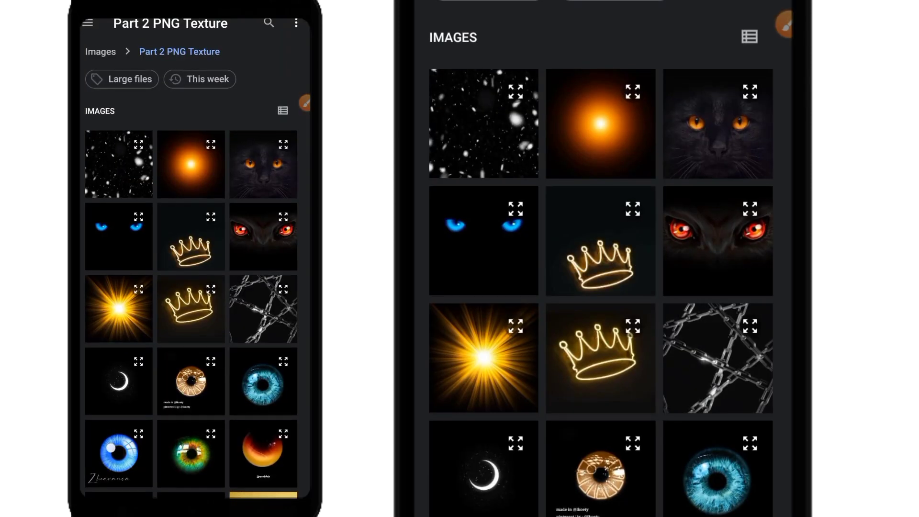
pyautogui.click(100, 51)
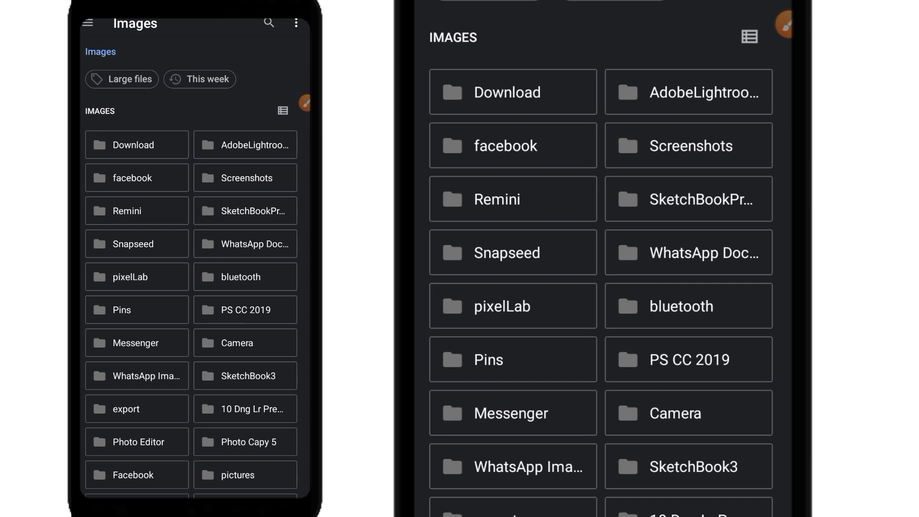
pyautogui.click(537, 308)
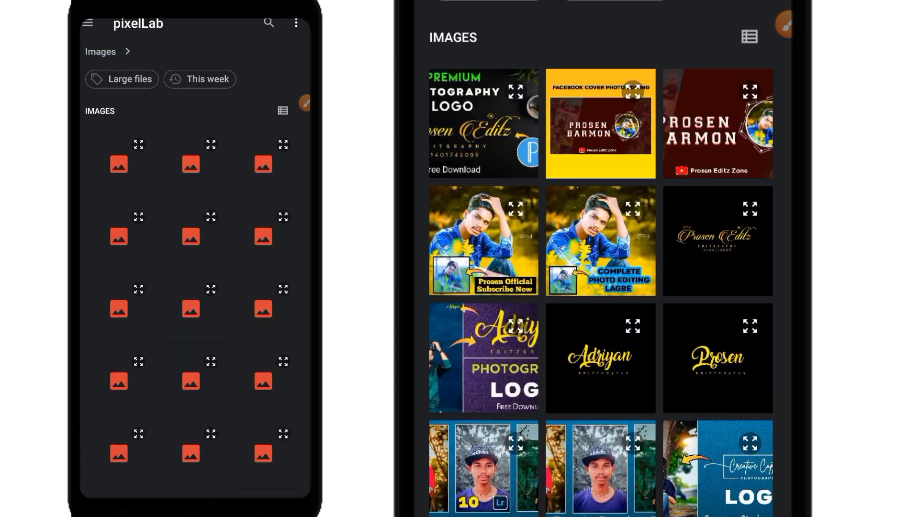
pyautogui.scroll(-3, 600, 268)
pyautogui.scroll(-5, 739, 272)
pyautogui.click(613, 328)
pyautogui.moveTo(623, 427)
pyautogui.mouseDown()
pyautogui.moveTo(485, 403)
pyautogui.moveTo(460, 387)
pyautogui.mouseUp()
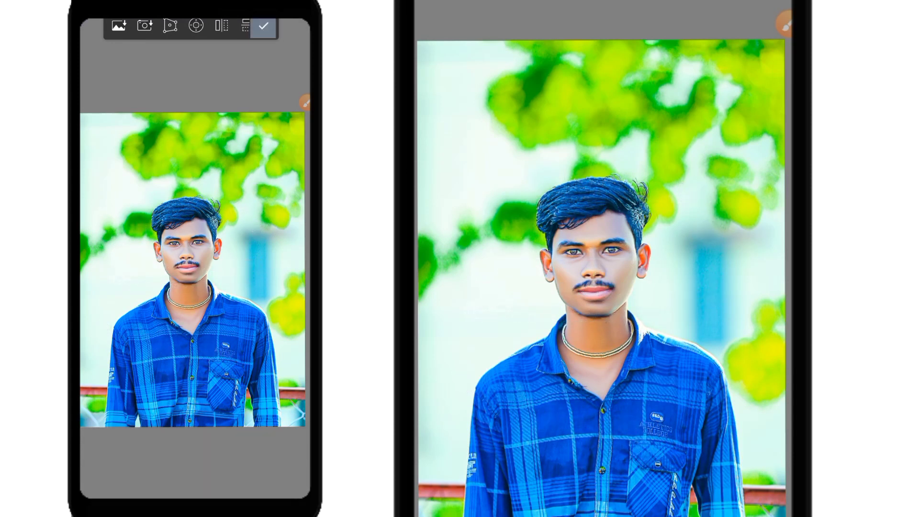
# Confirm the logo beside the shoulder and darken it with HSL Lightness -59
pyautogui.click(264, 25)
pyautogui.click(293, 199)
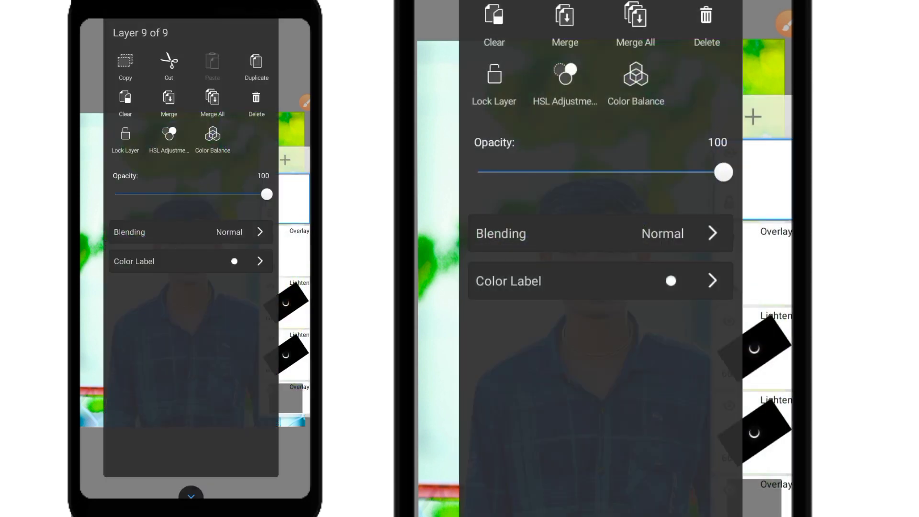
pyautogui.click(169, 136)
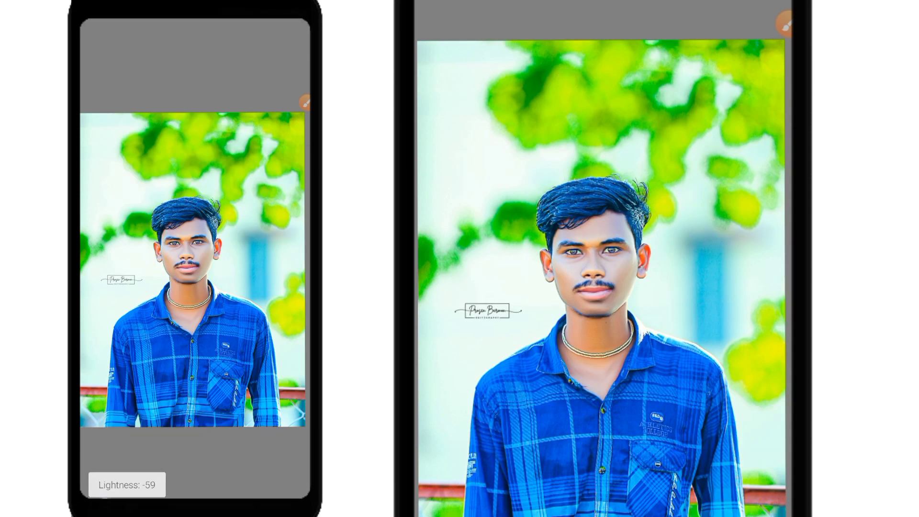
pyautogui.click(276, 22)
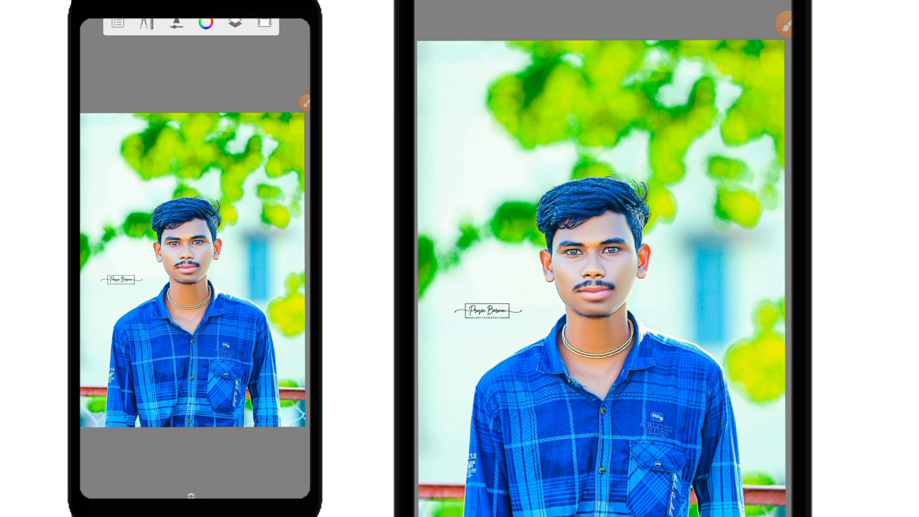
pyautogui.scroll(3, 191, 268)
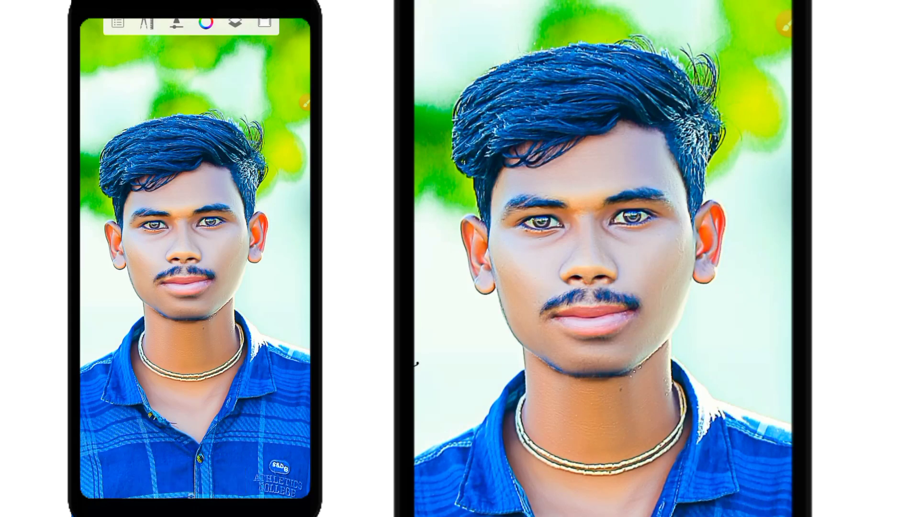
pyautogui.scroll(-2, 191, 268)
pyautogui.scroll(-2, 217, 275)
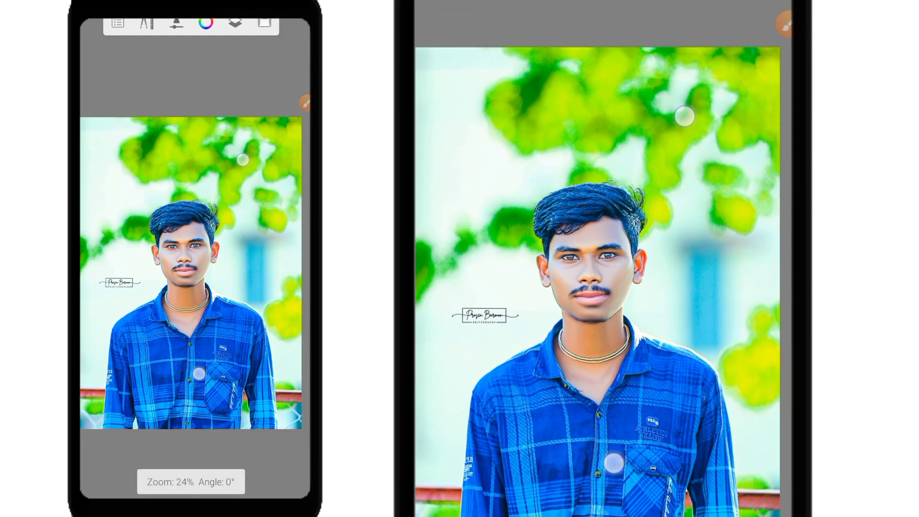
# Go to the Gallery and choose Save current sketch in the Sketch Updated prompt
pyautogui.click(305, 102)
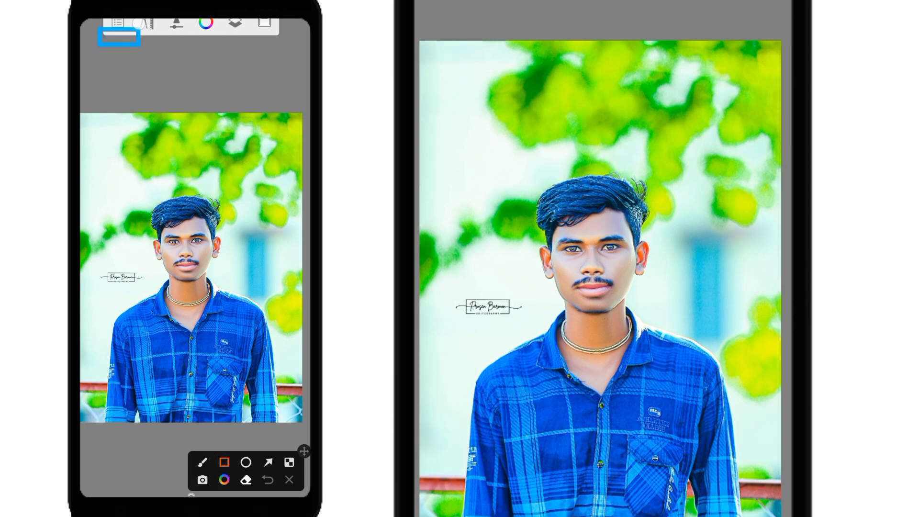
pyautogui.click(289, 479)
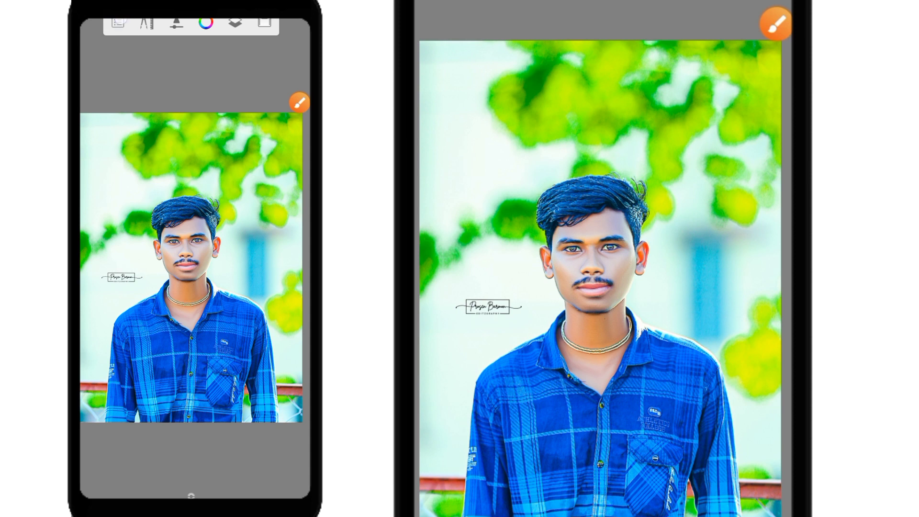
pyautogui.click(117, 23)
pyautogui.click(299, 102)
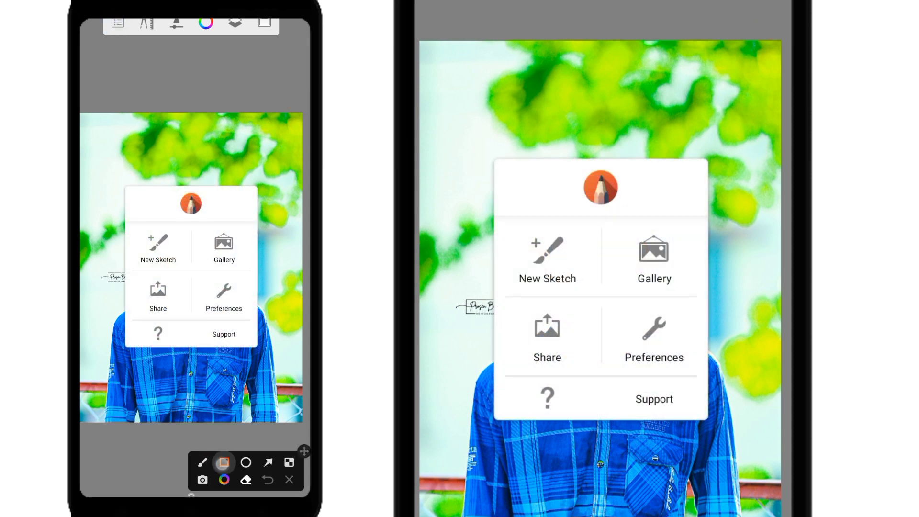
pyautogui.moveTo(607, 217); pyautogui.dragTo(688, 297)
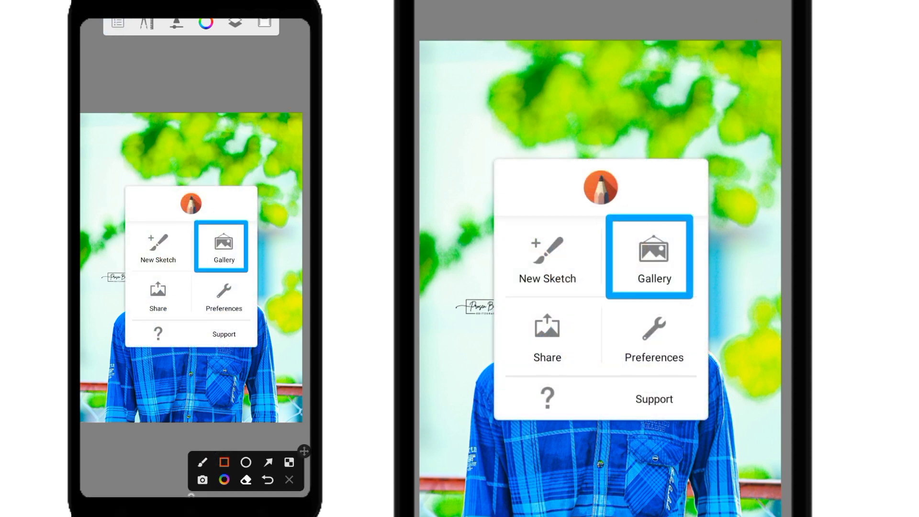
pyautogui.click(203, 462)
pyautogui.click(654, 256)
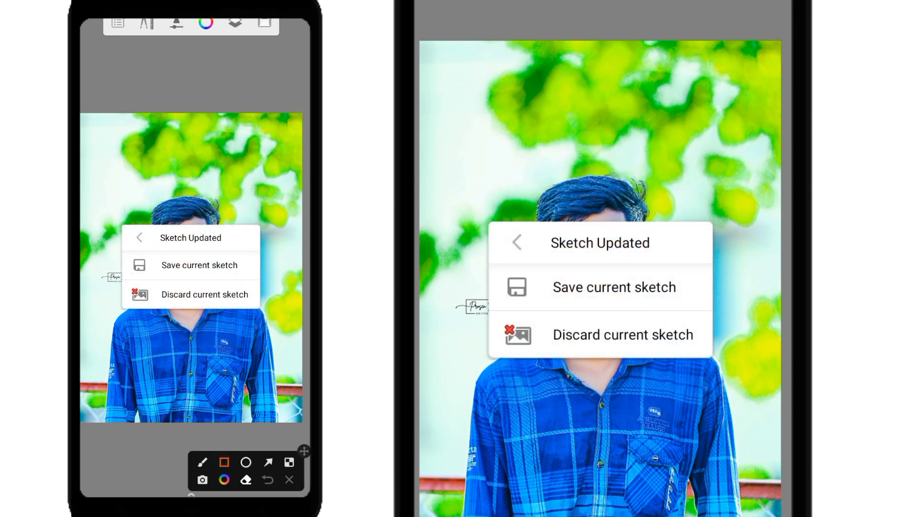
pyautogui.moveTo(702, 255); pyautogui.dragTo(478, 313)
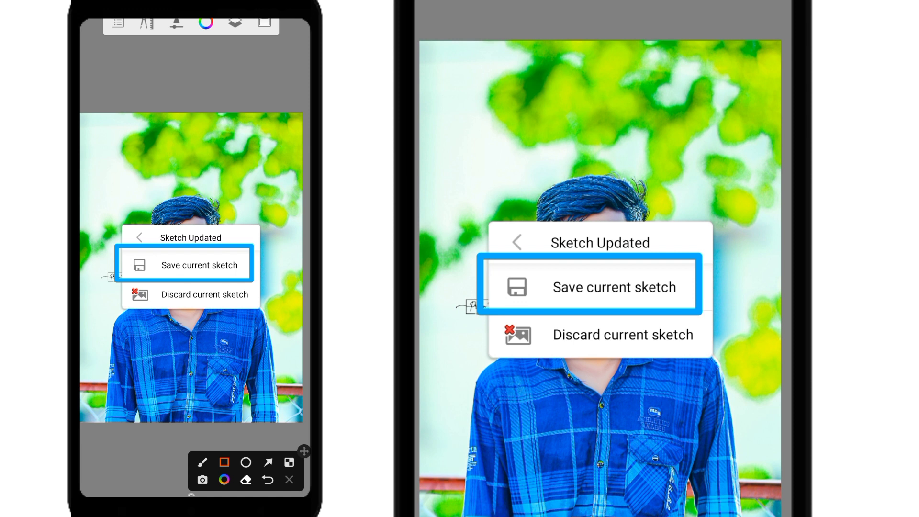
pyautogui.click(289, 479)
pyautogui.click(614, 287)
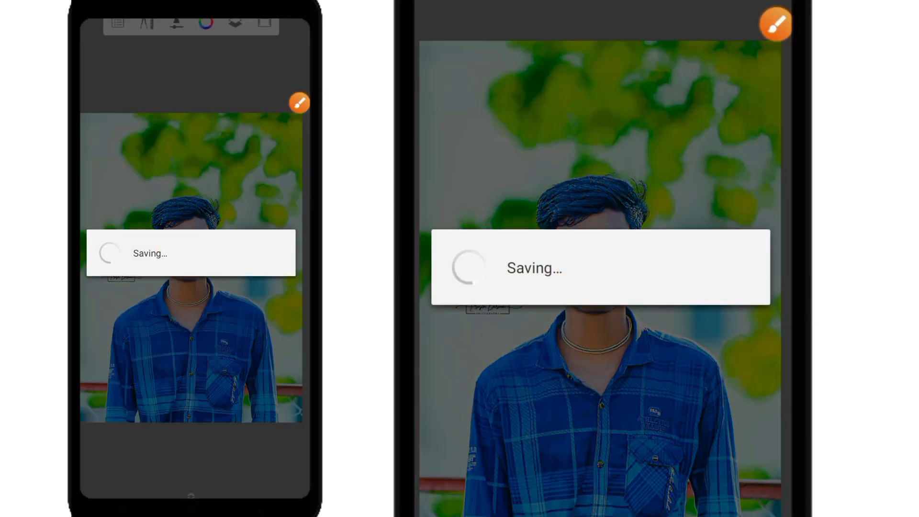